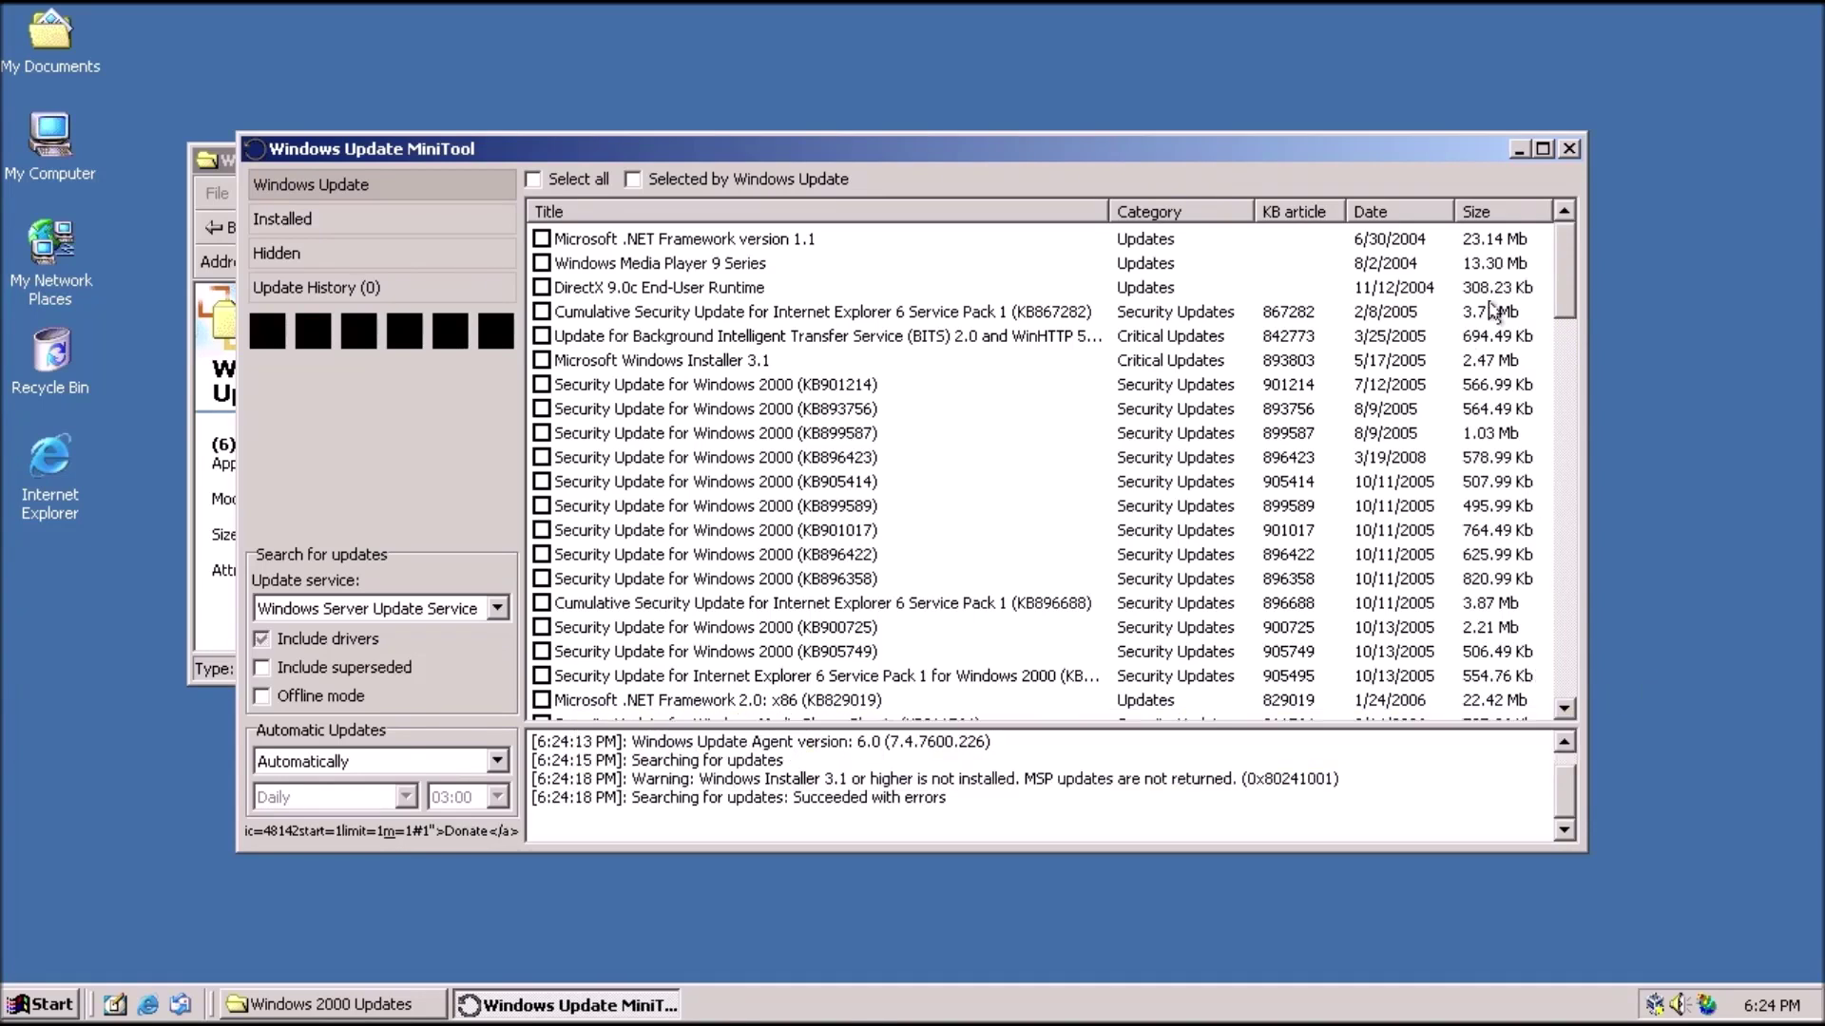
Scroll to the end of the MiniTool's Windows 2000 update list, then open Date/Time Properties from the clock.
{"action": "left_click_drag", "start_coordinate": [1570, 309], "coordinate": [1555, 760]}
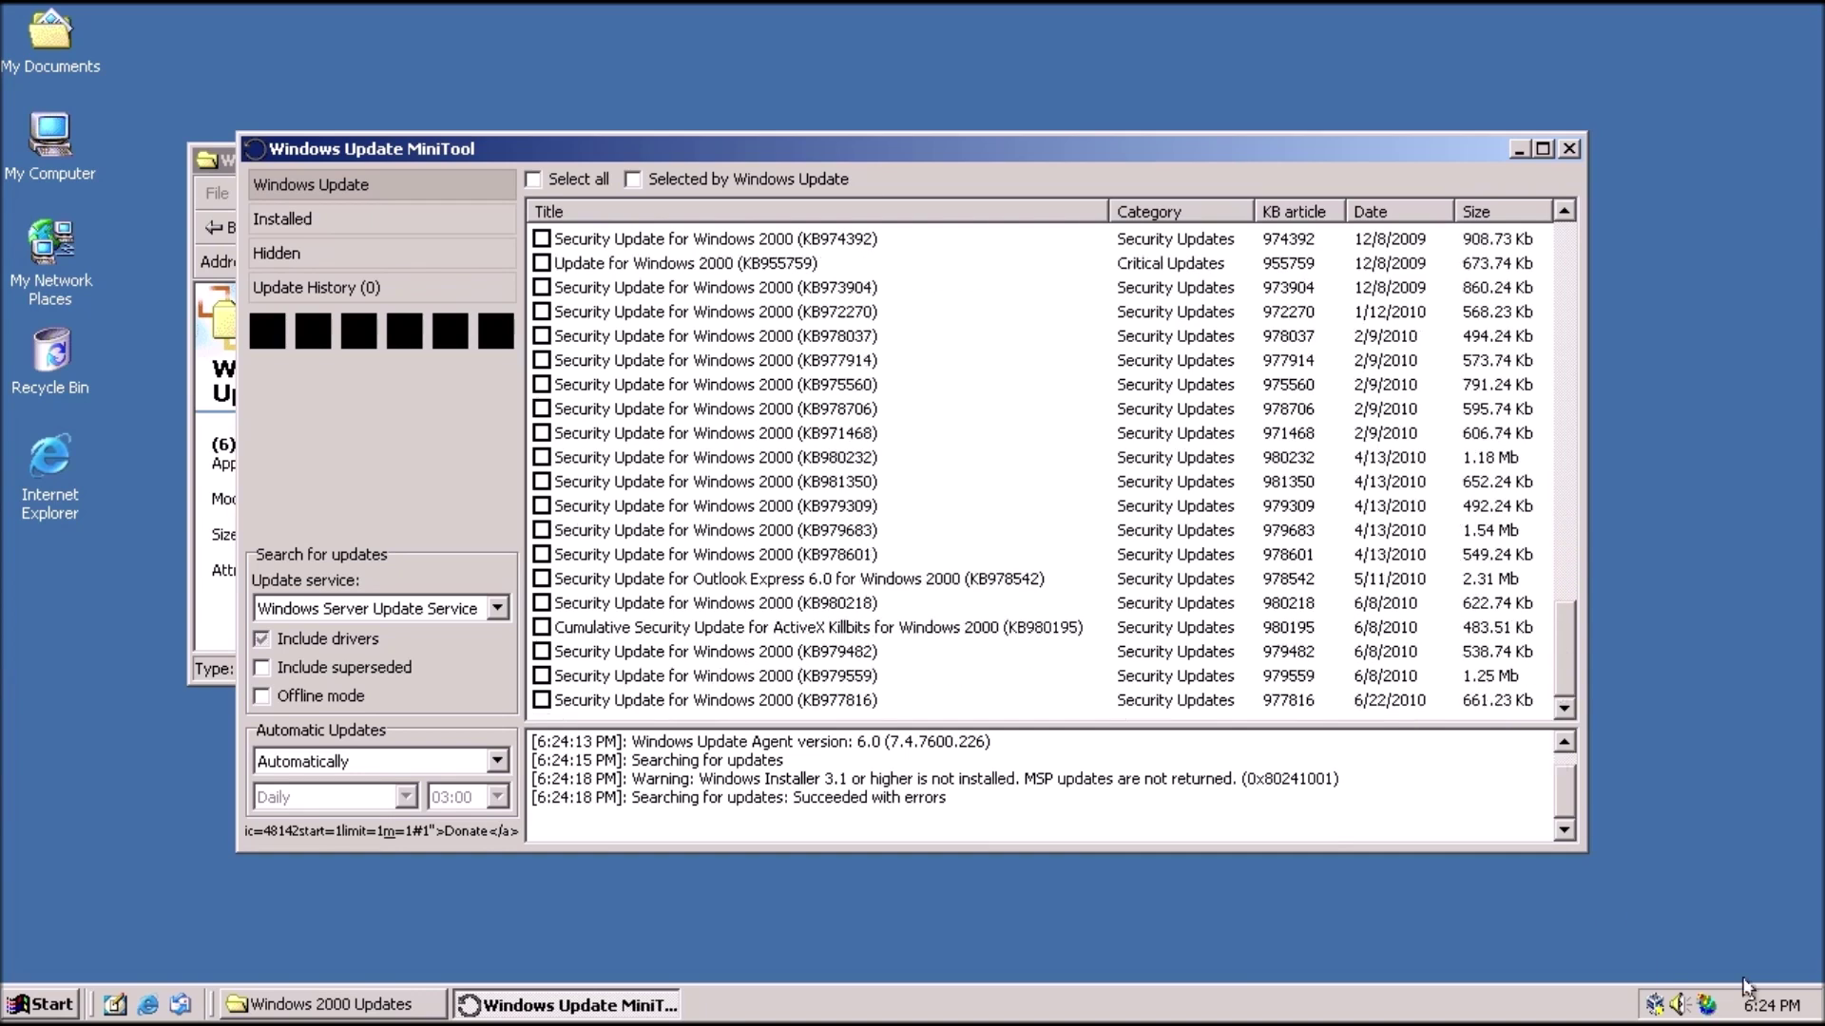
{"action": "double_click", "coordinate": [1753, 1005]}
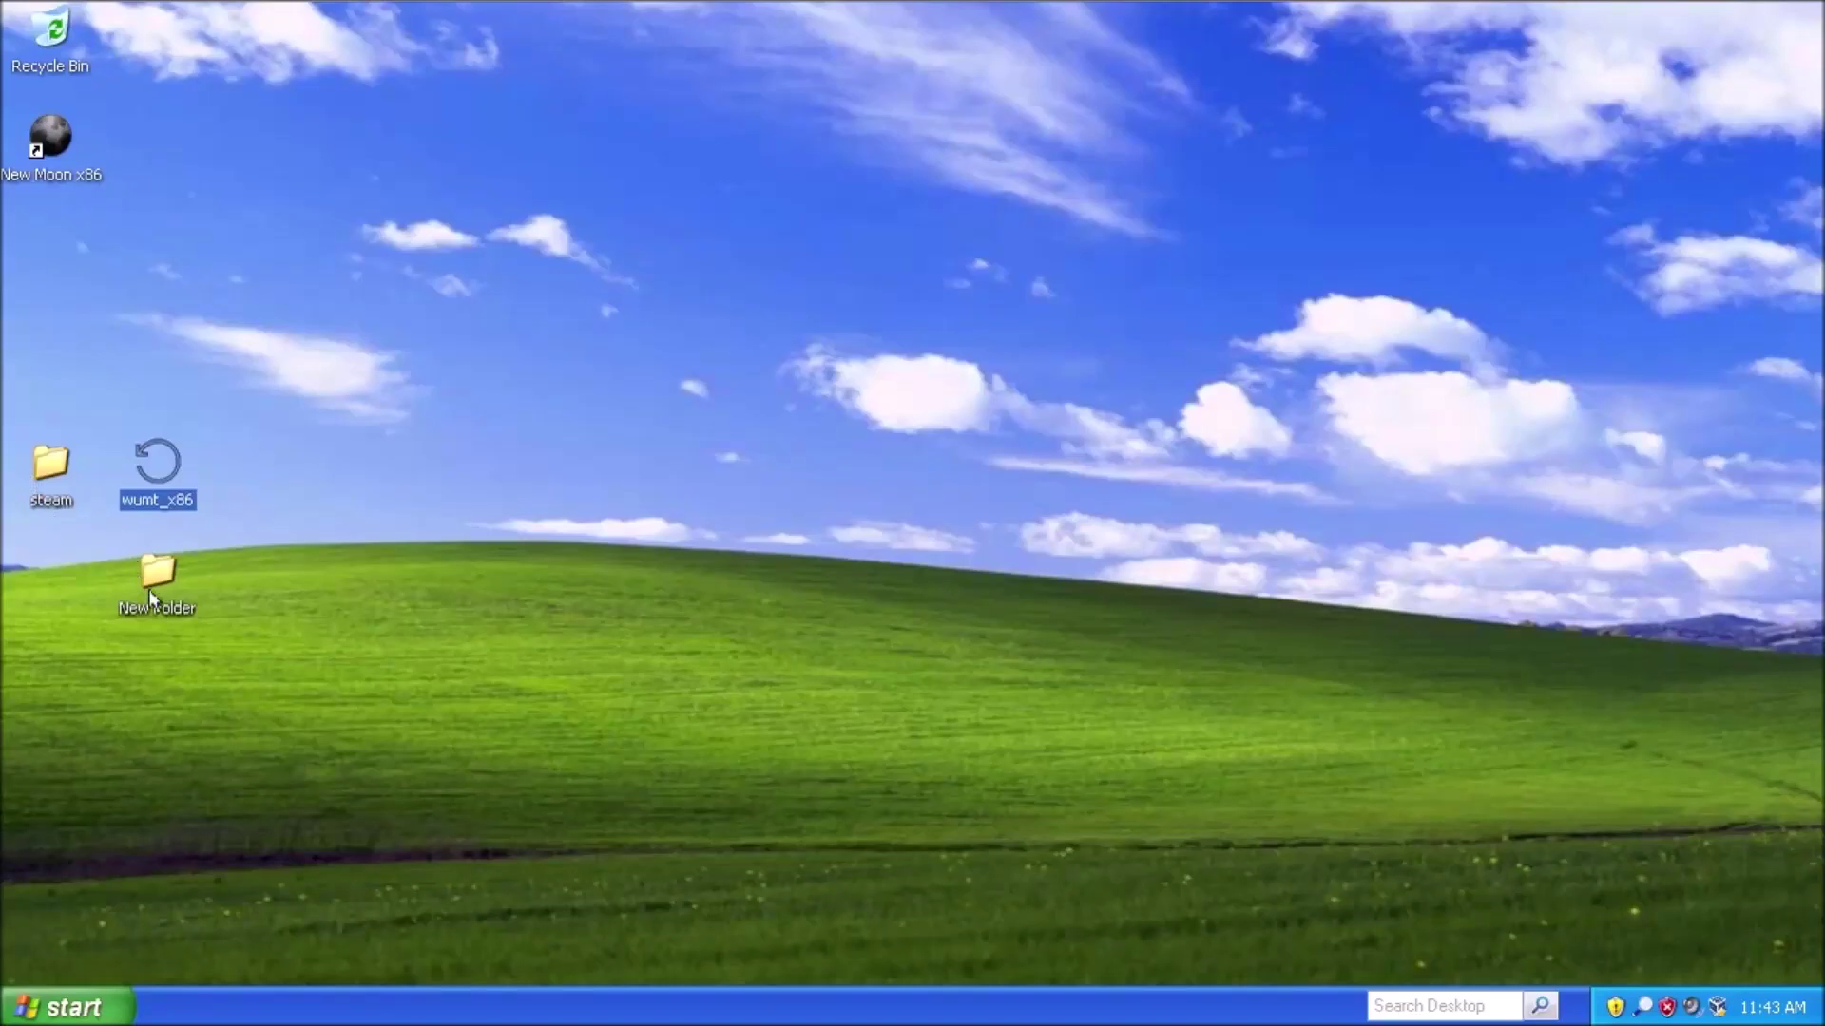
Run Run_wsus from New Folder to start the WSUS proxy on port 8530 and set its console aside.
{"action": "double_click", "coordinate": [147, 575]}
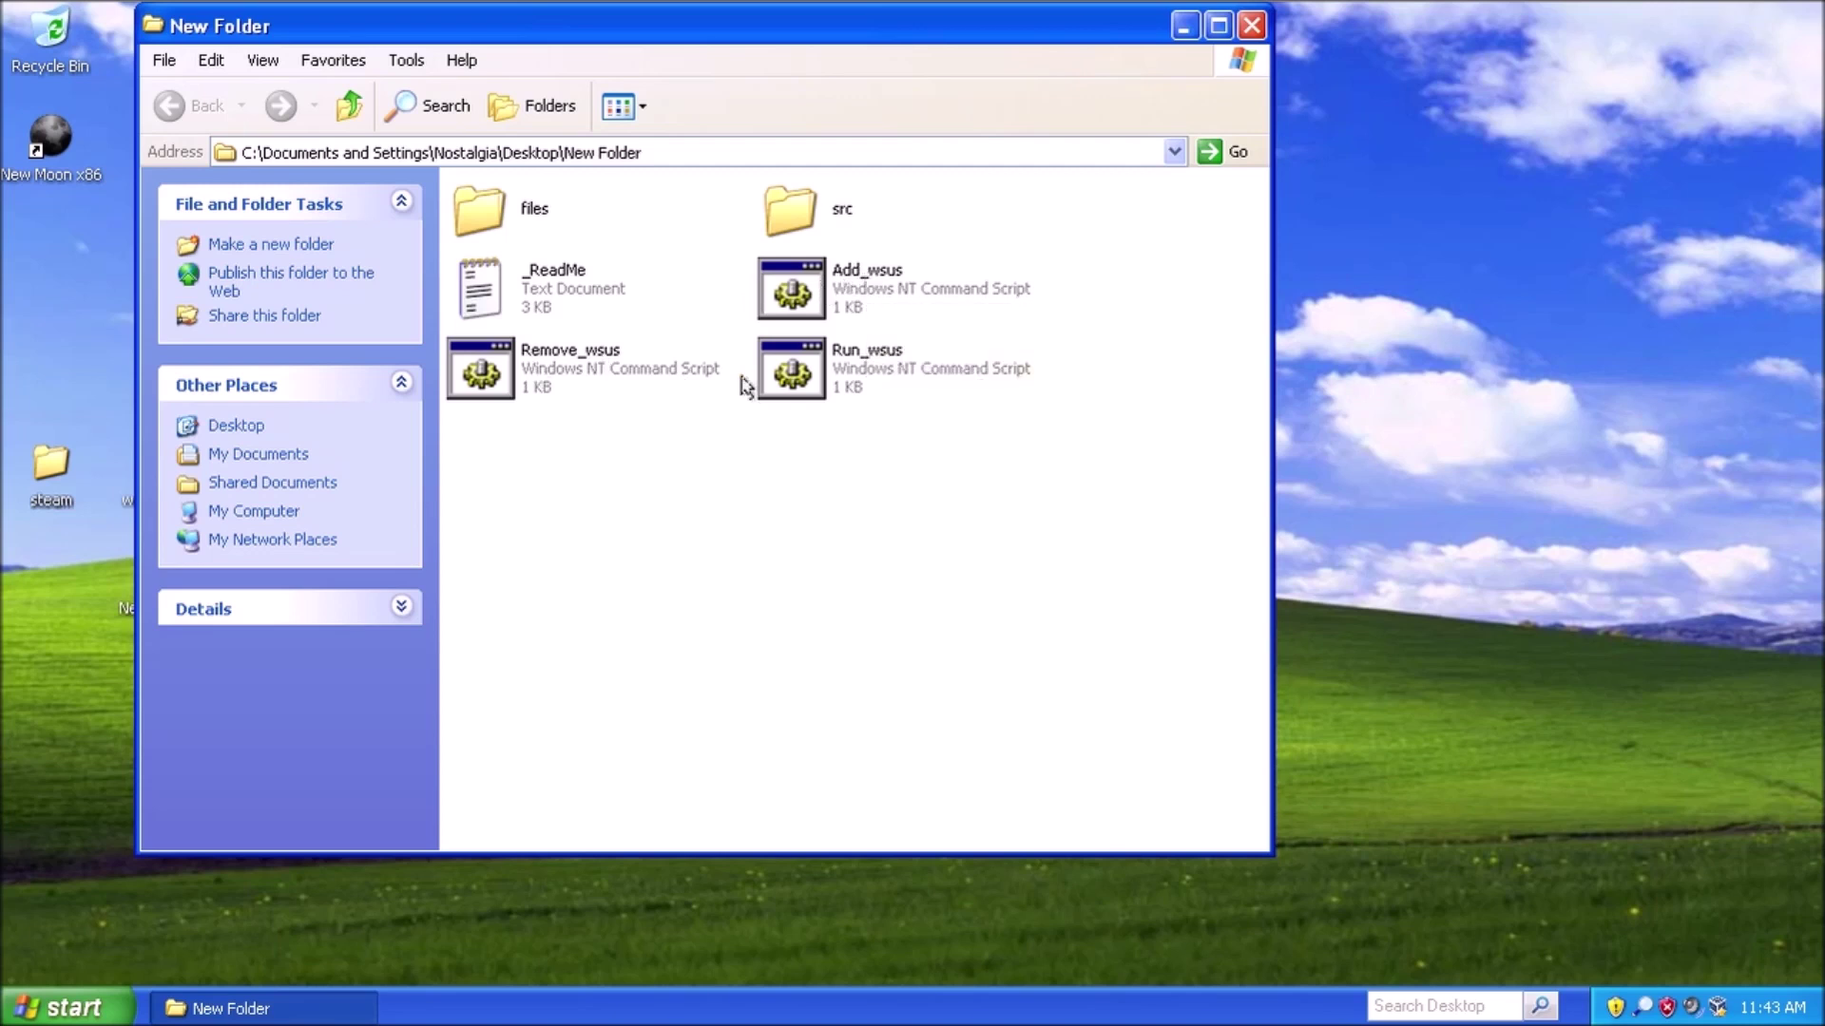
{"action": "double_click", "coordinate": [791, 380]}
{"action": "left_click", "coordinate": [1183, 26]}
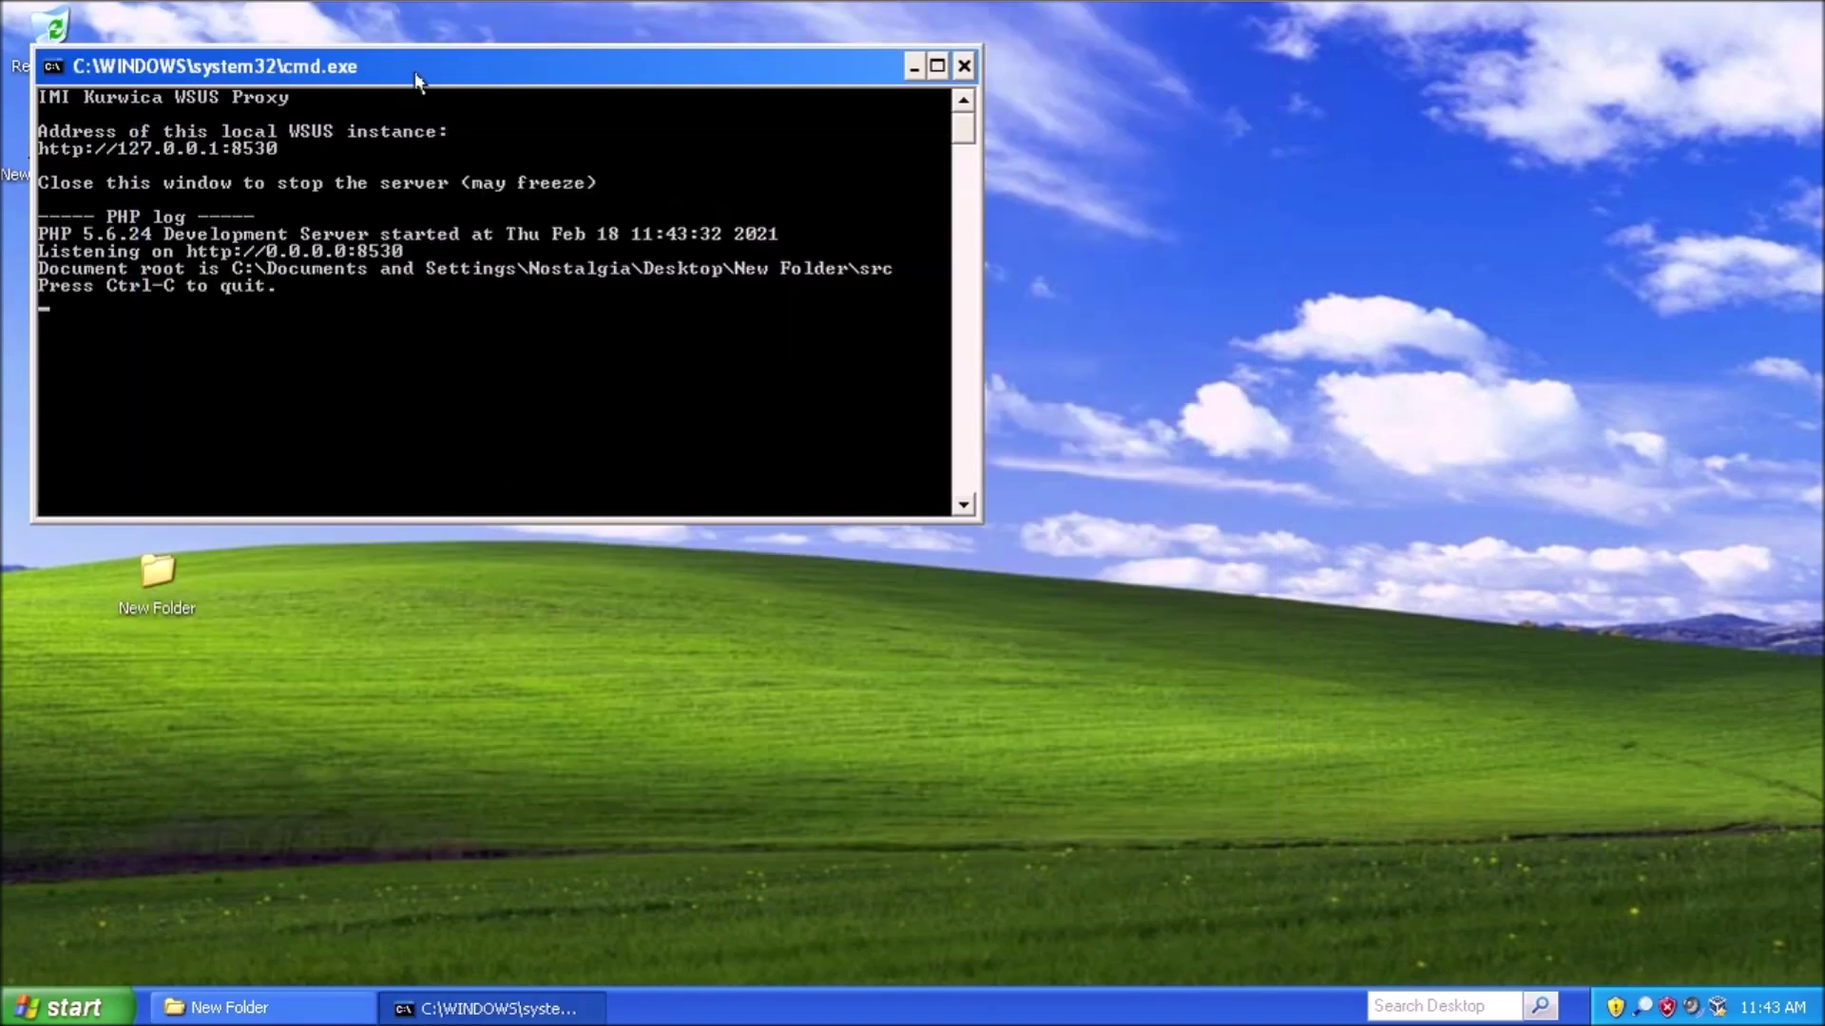
{"action": "left_click_drag", "start_coordinate": [417, 74], "coordinate": [616, 113]}
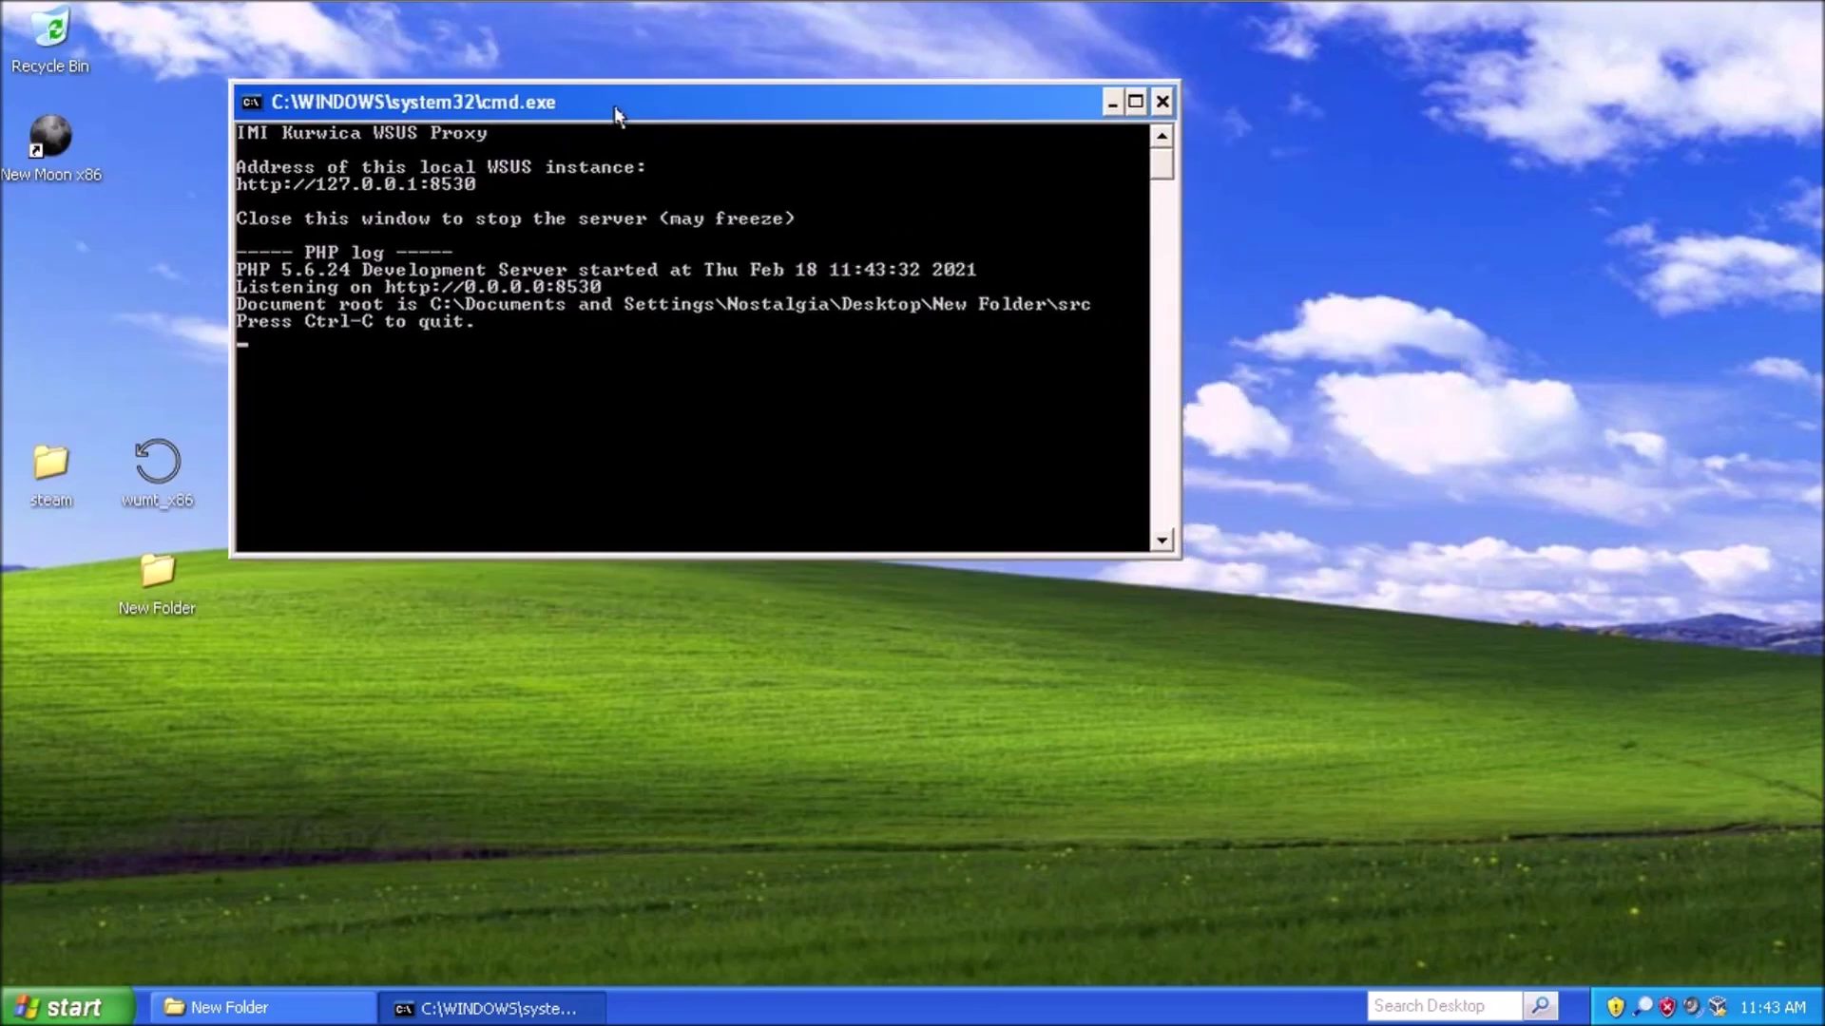
{"action": "left_click", "coordinate": [162, 480]}
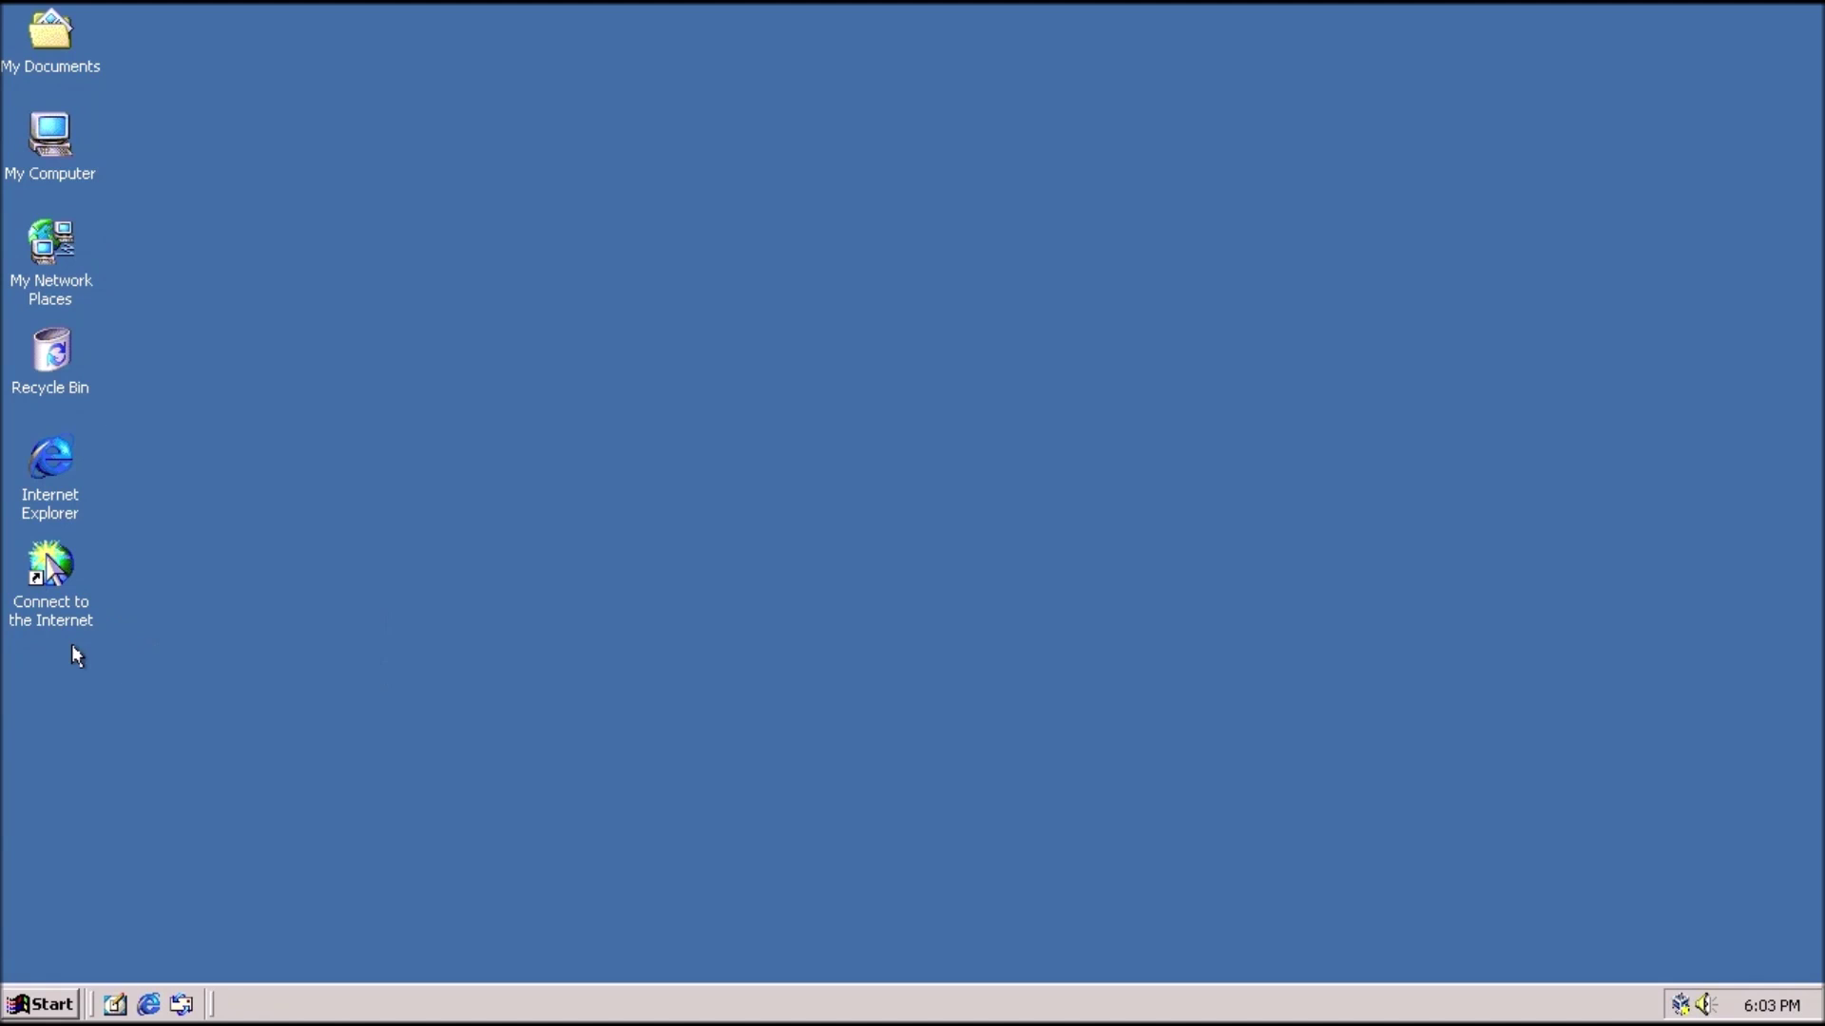
Check the Windows version with winver, then launch W2KSP4_EN from D:\Windows 2000 Updates.
{"action": "left_click", "coordinate": [44, 1009]}
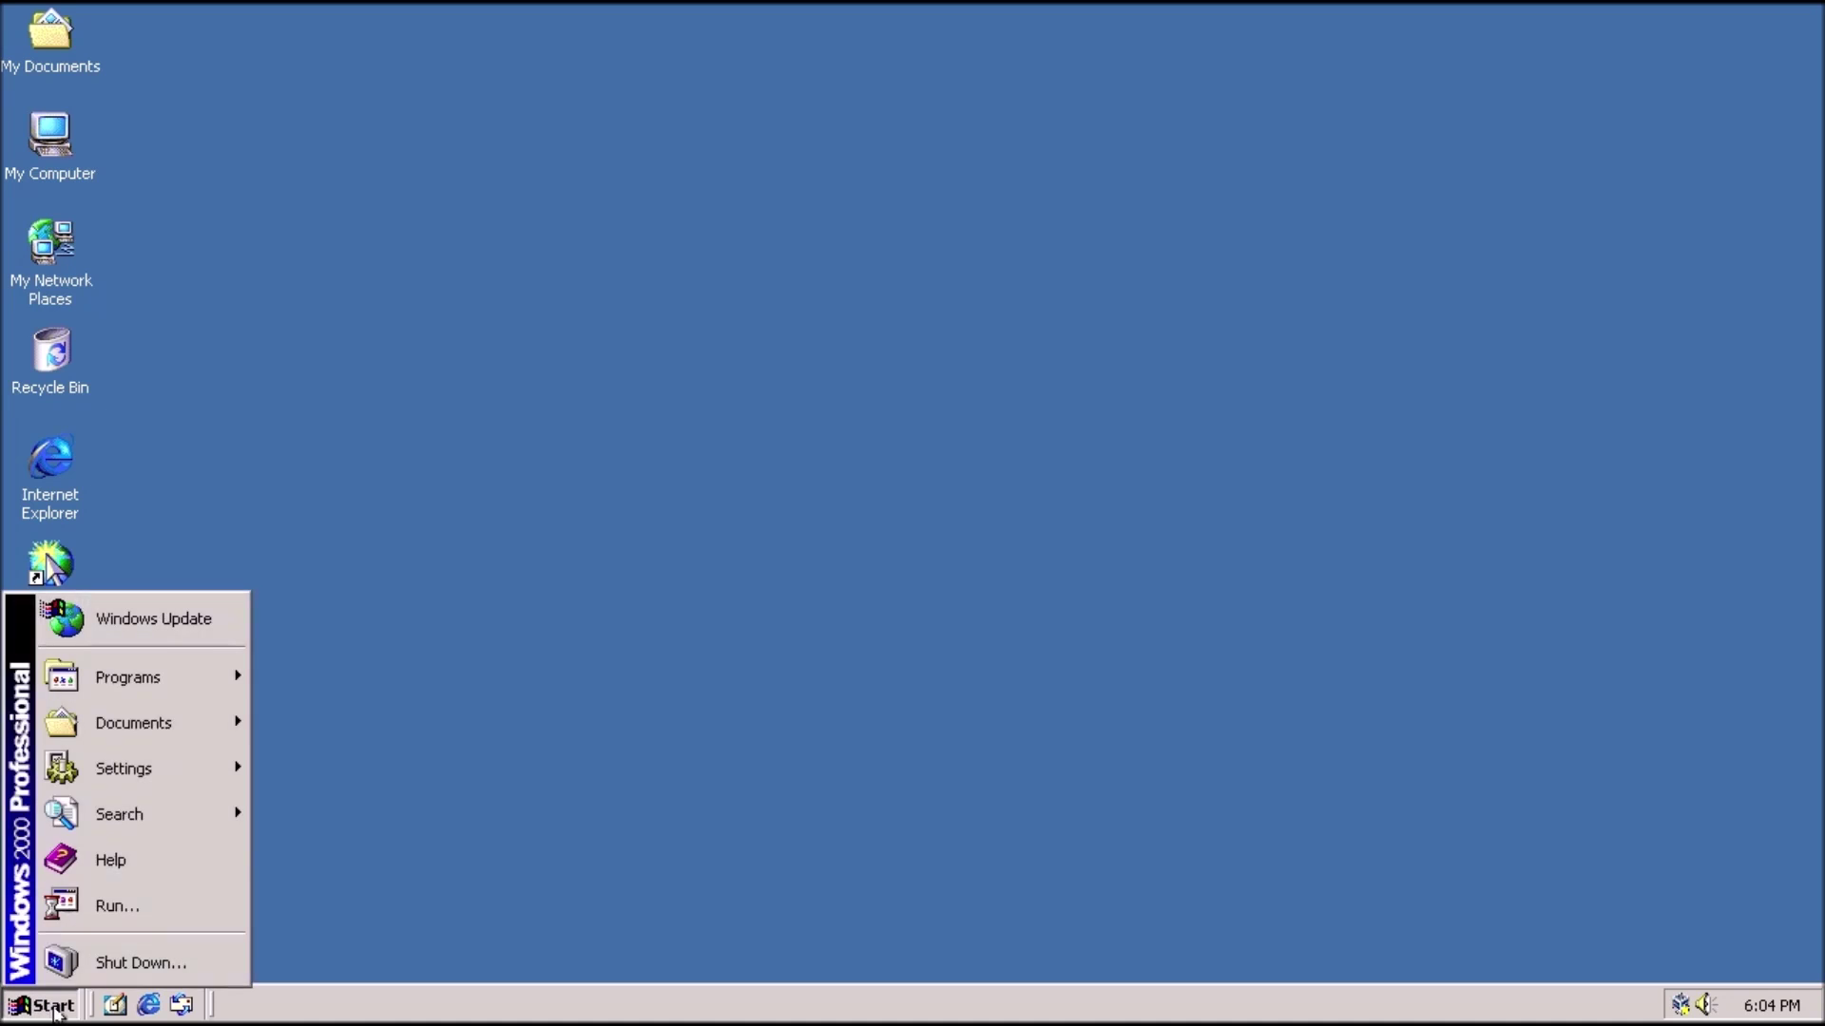
{"action": "left_click", "coordinate": [146, 914]}
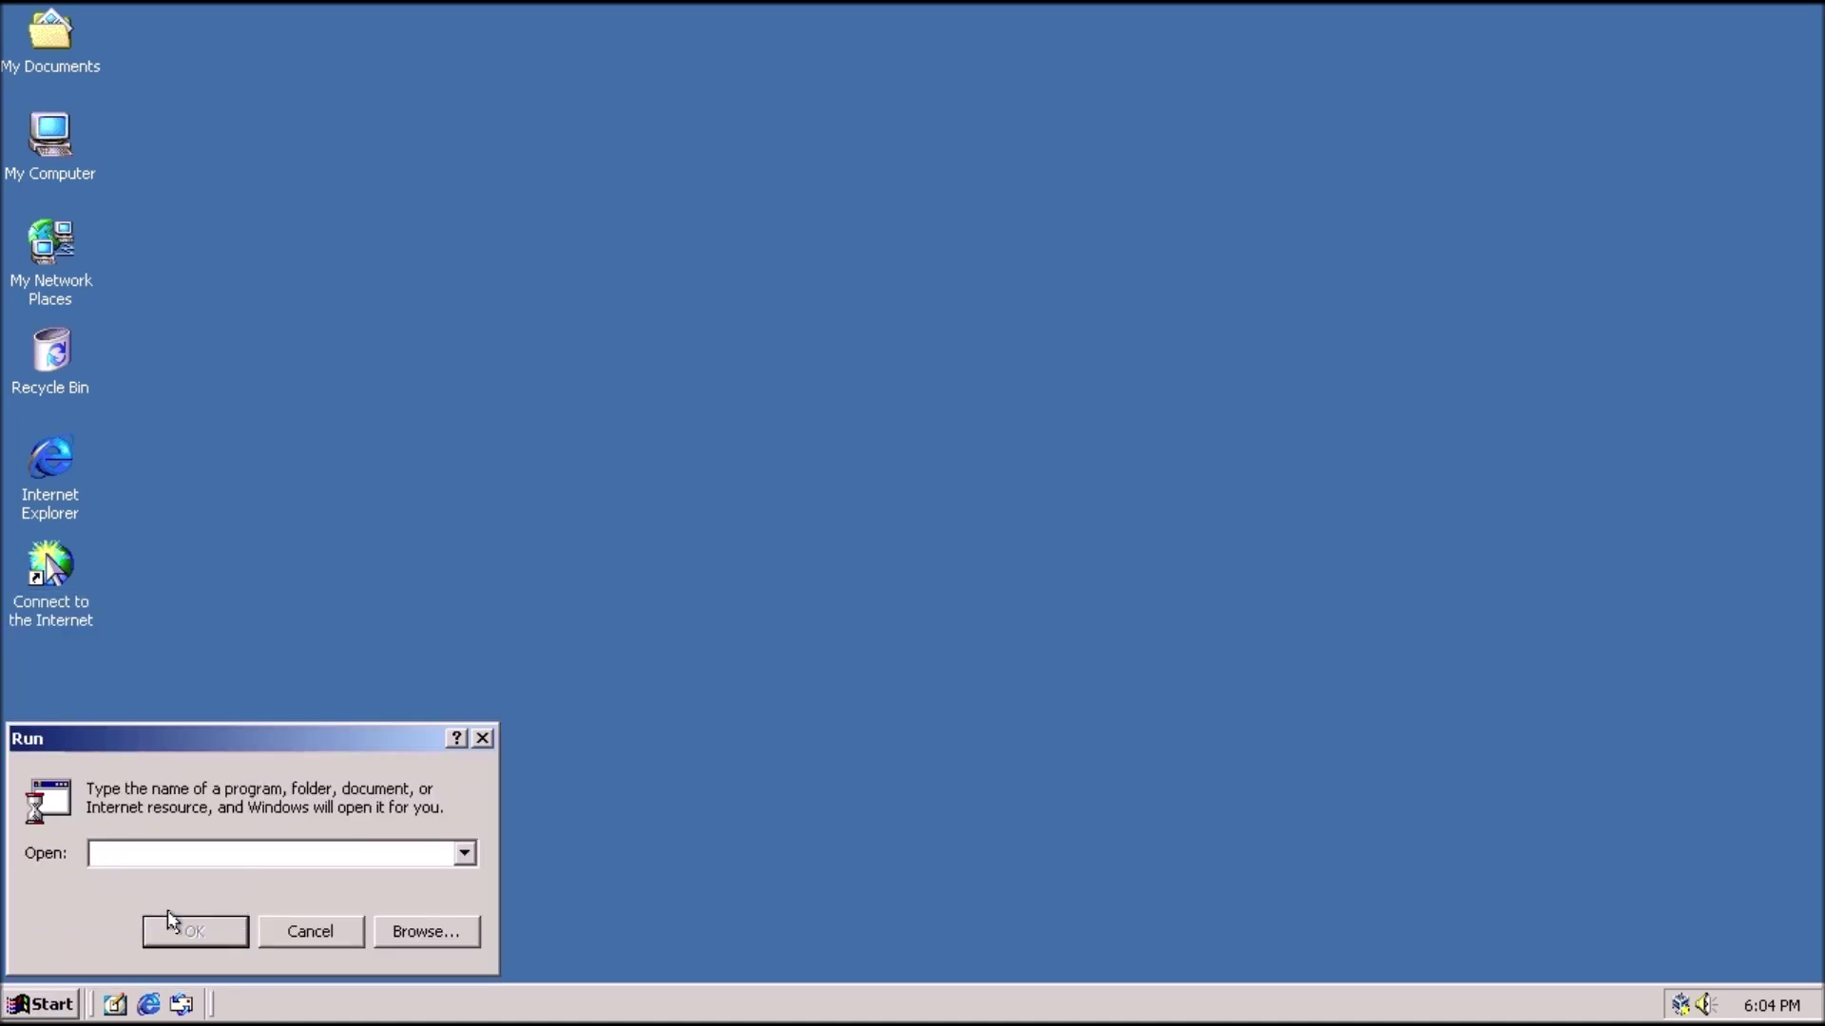
{"action": "type", "text": "winver"}
{"action": "key", "text": "Return"}
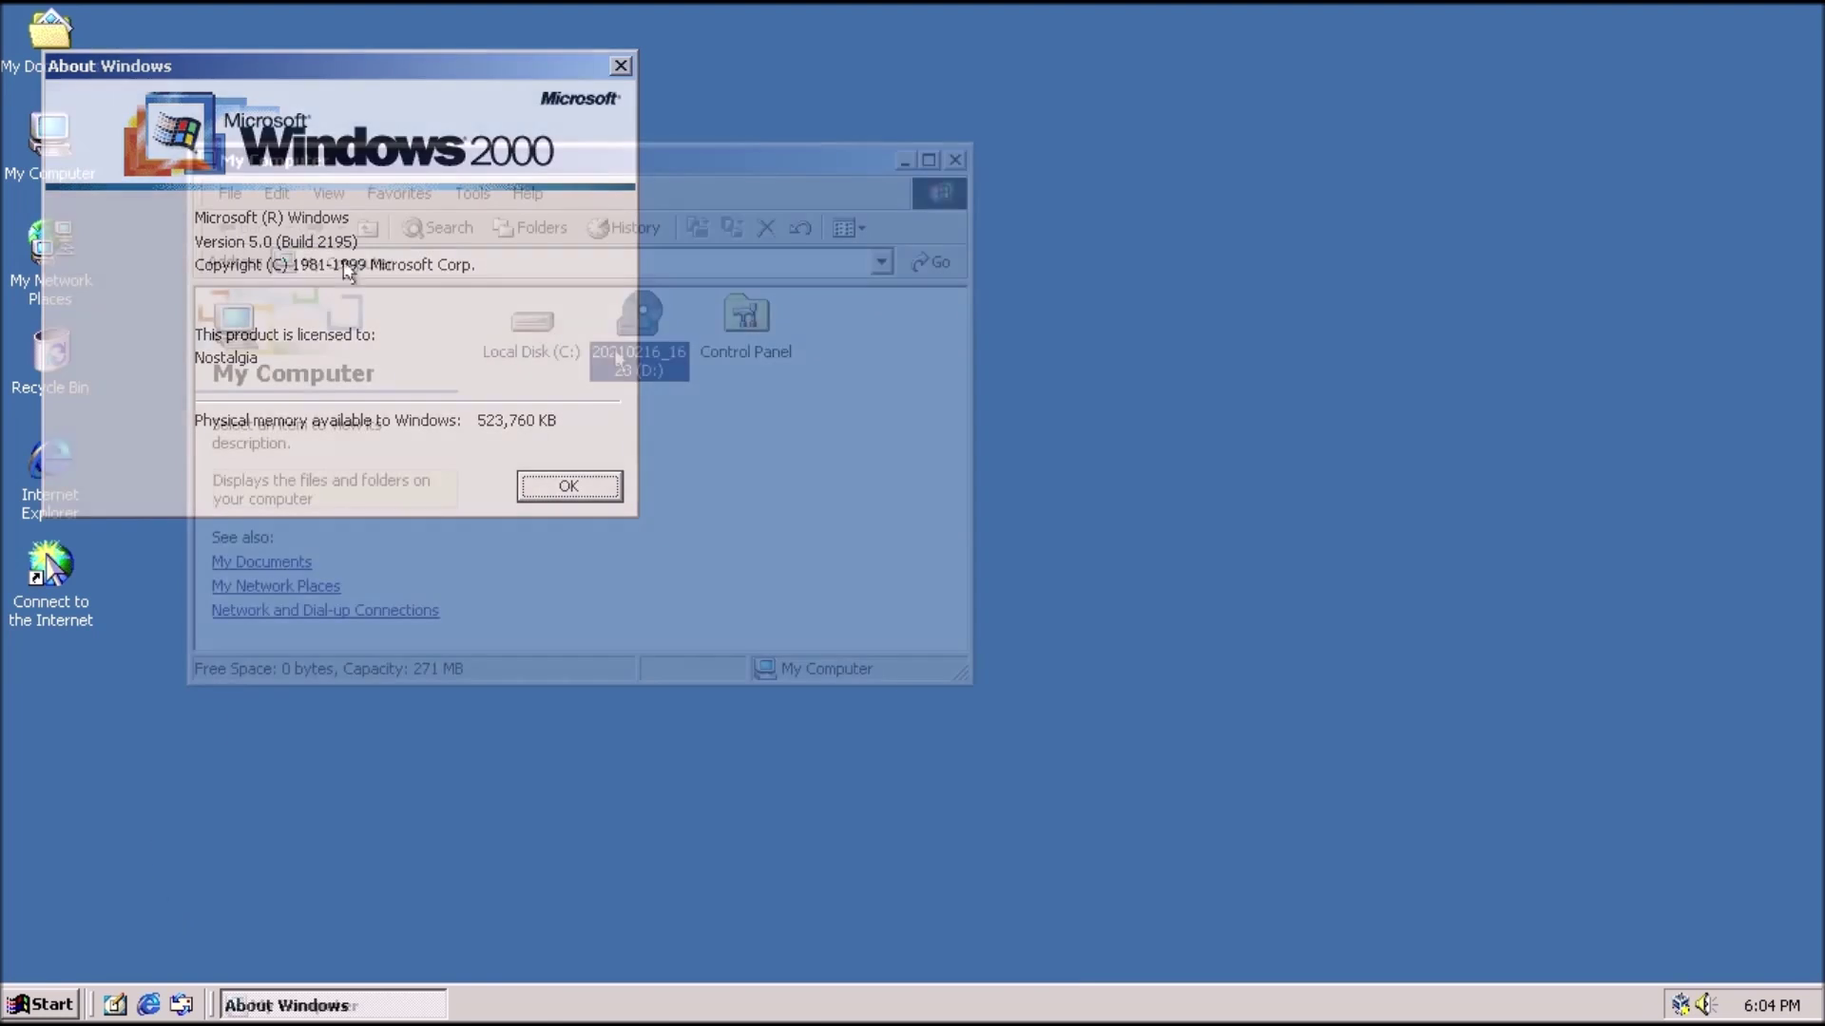
{"action": "double_click", "coordinate": [525, 369]}
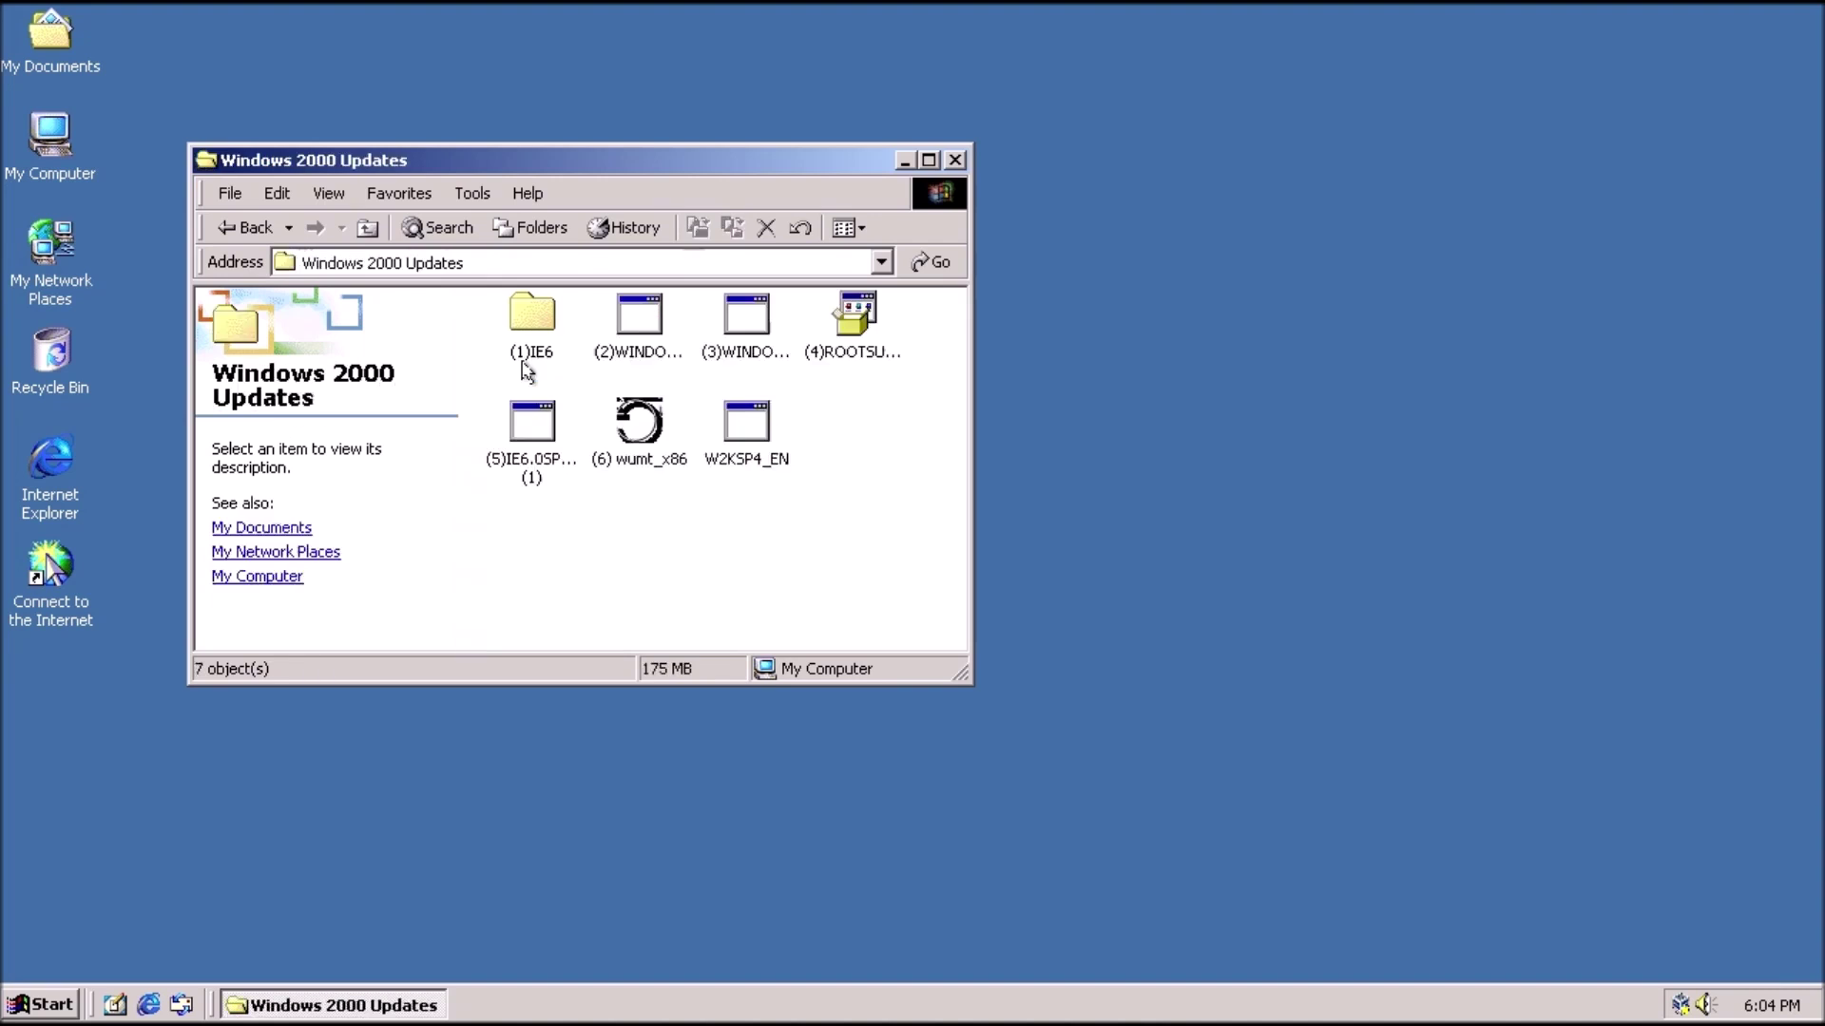
{"action": "double_click", "coordinate": [754, 468]}
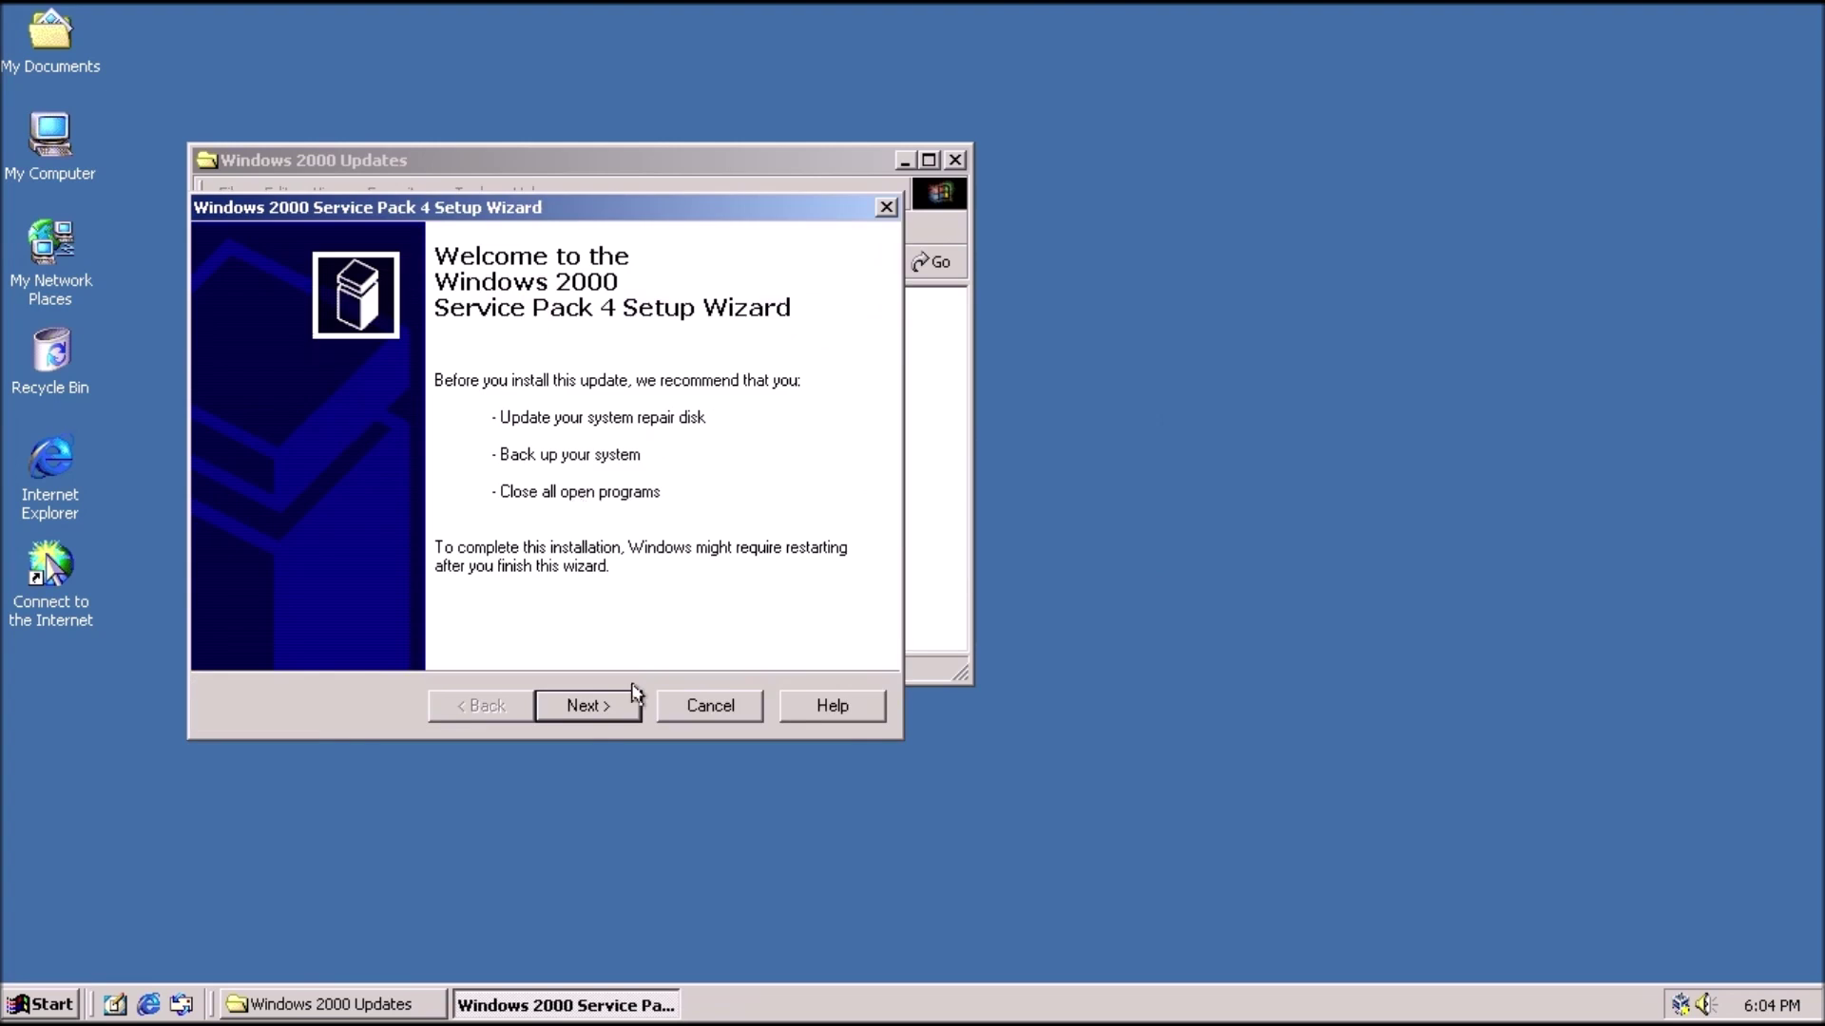
Accept the Service Pack 4 licence and install it with Do Not Archive Files selected.
{"action": "left_click", "coordinate": [619, 701]}
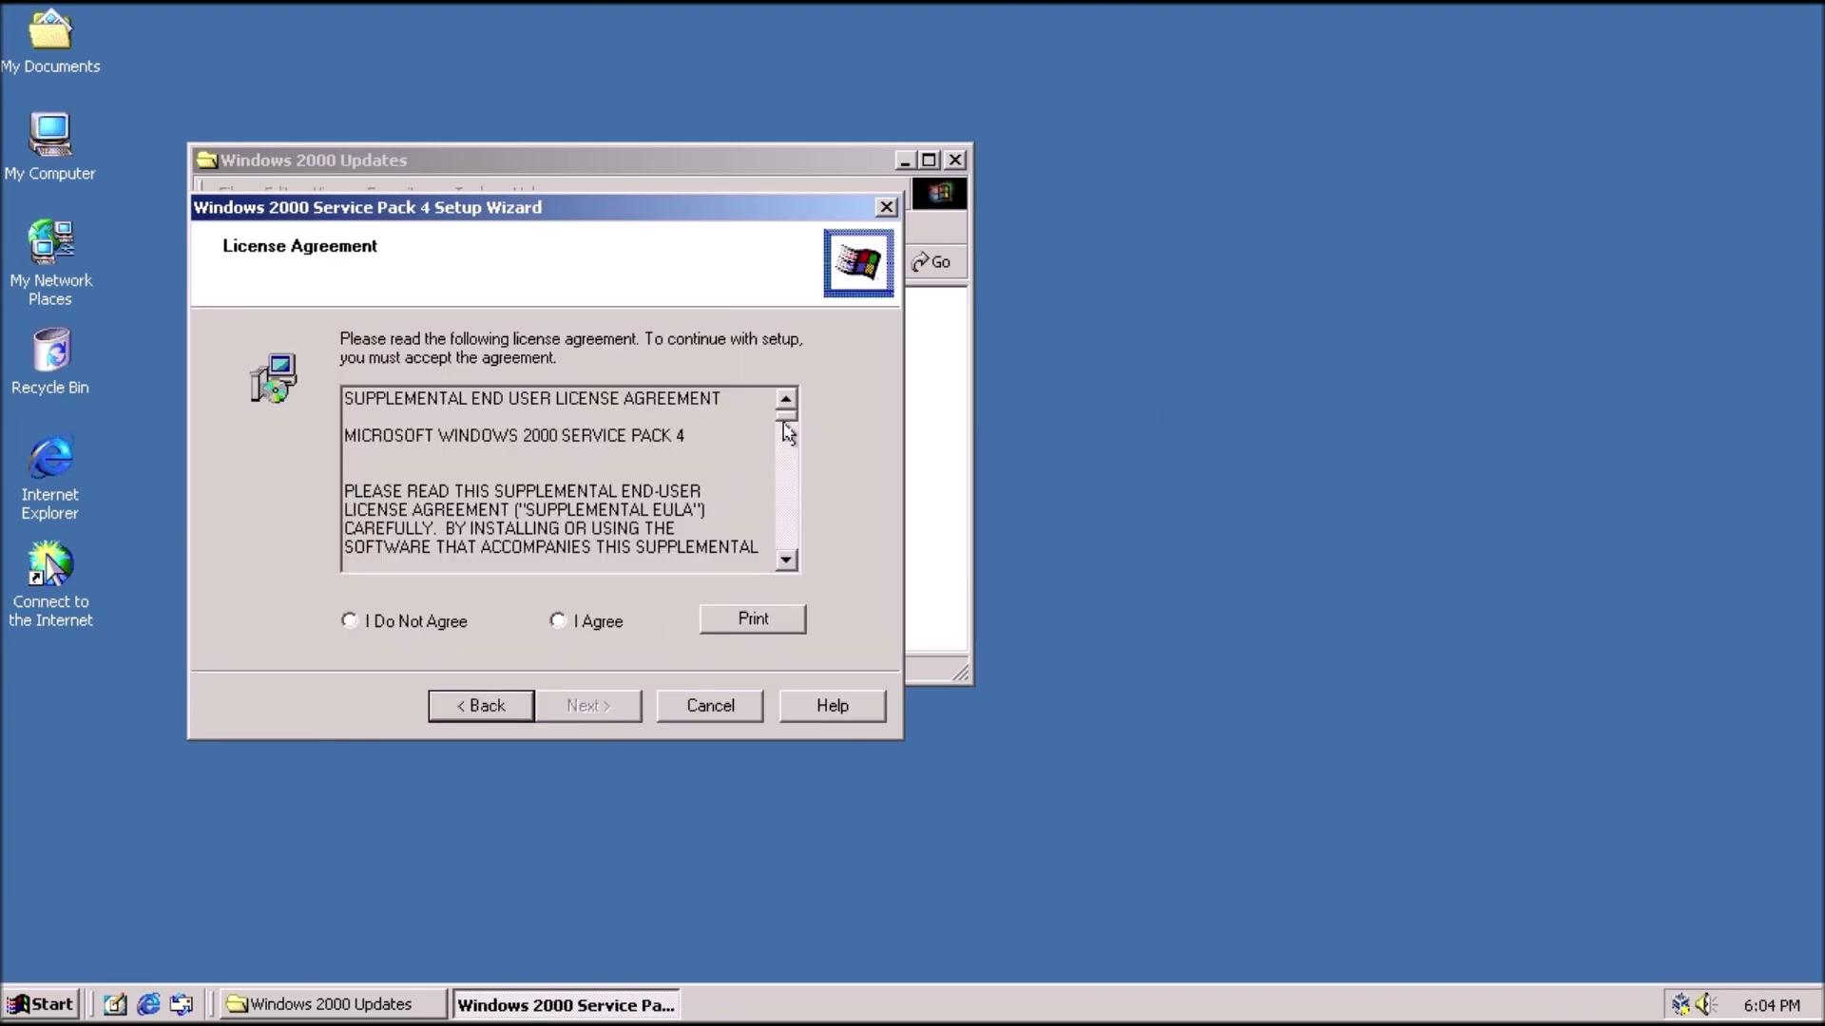
{"action": "left_click_drag", "start_coordinate": [787, 425], "coordinate": [787, 560]}
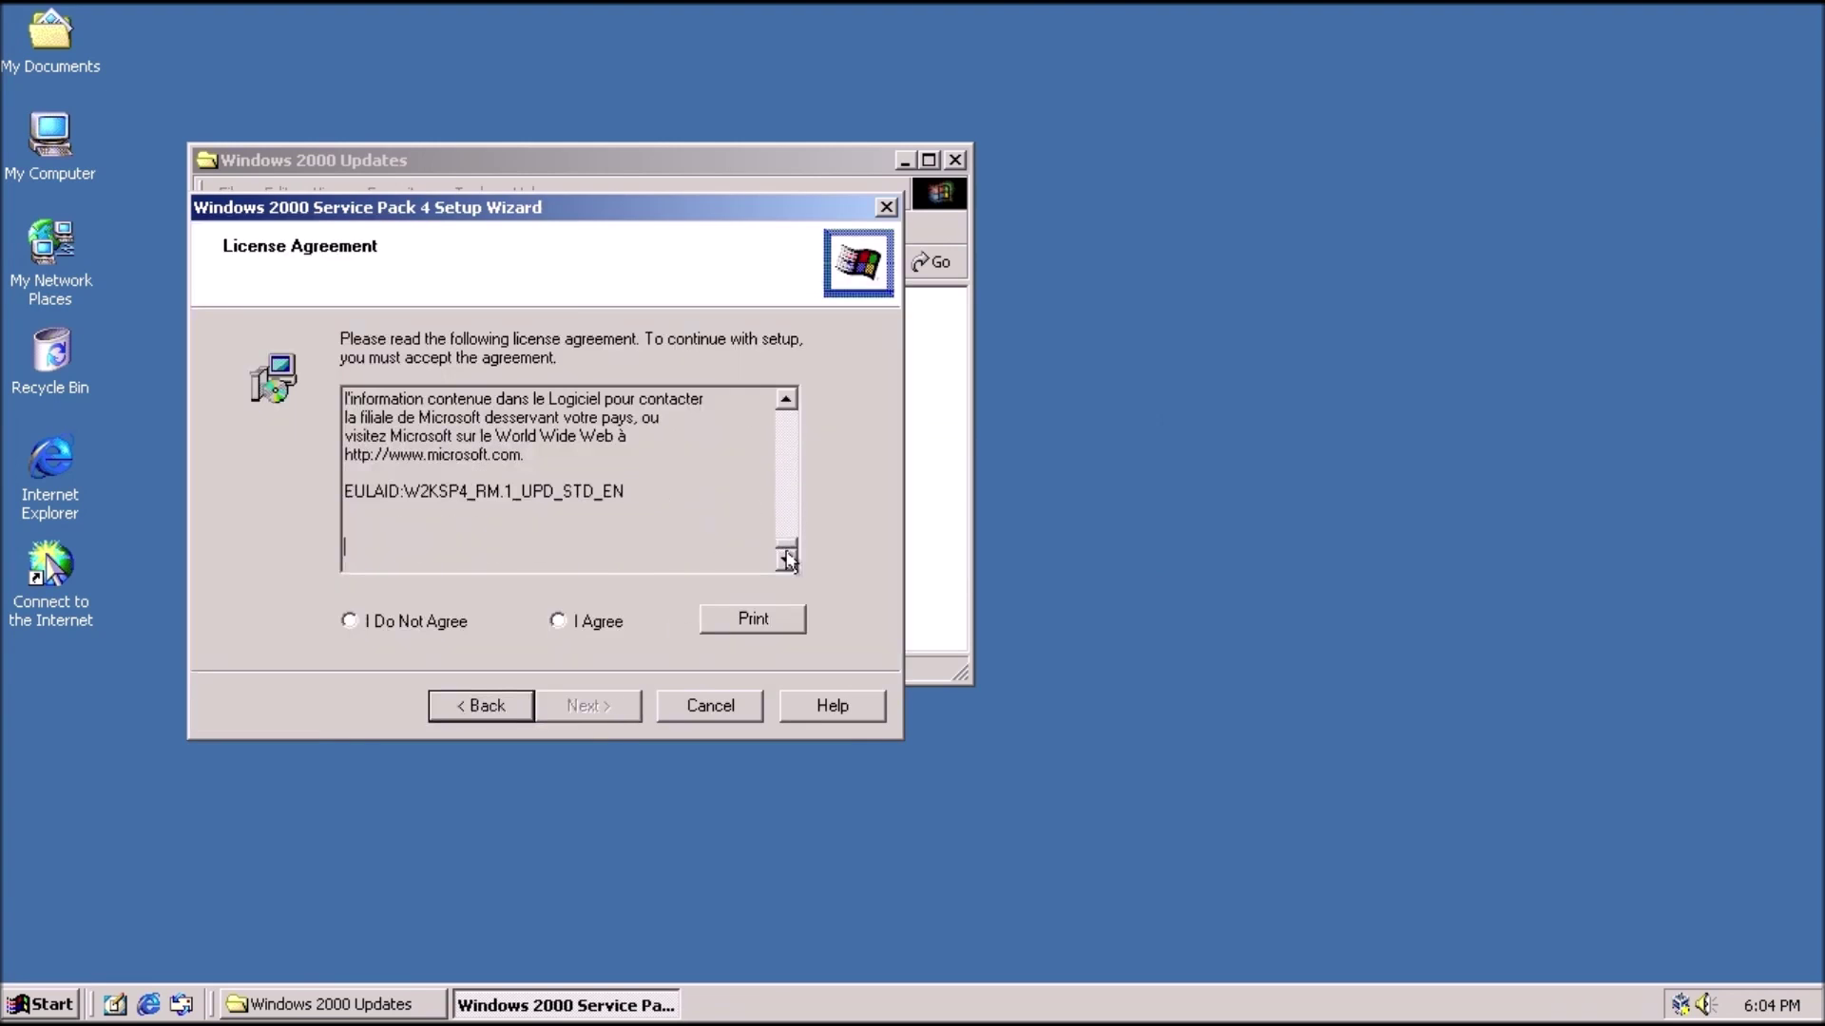
{"action": "left_click", "coordinate": [558, 621]}
{"action": "left_click", "coordinate": [589, 705]}
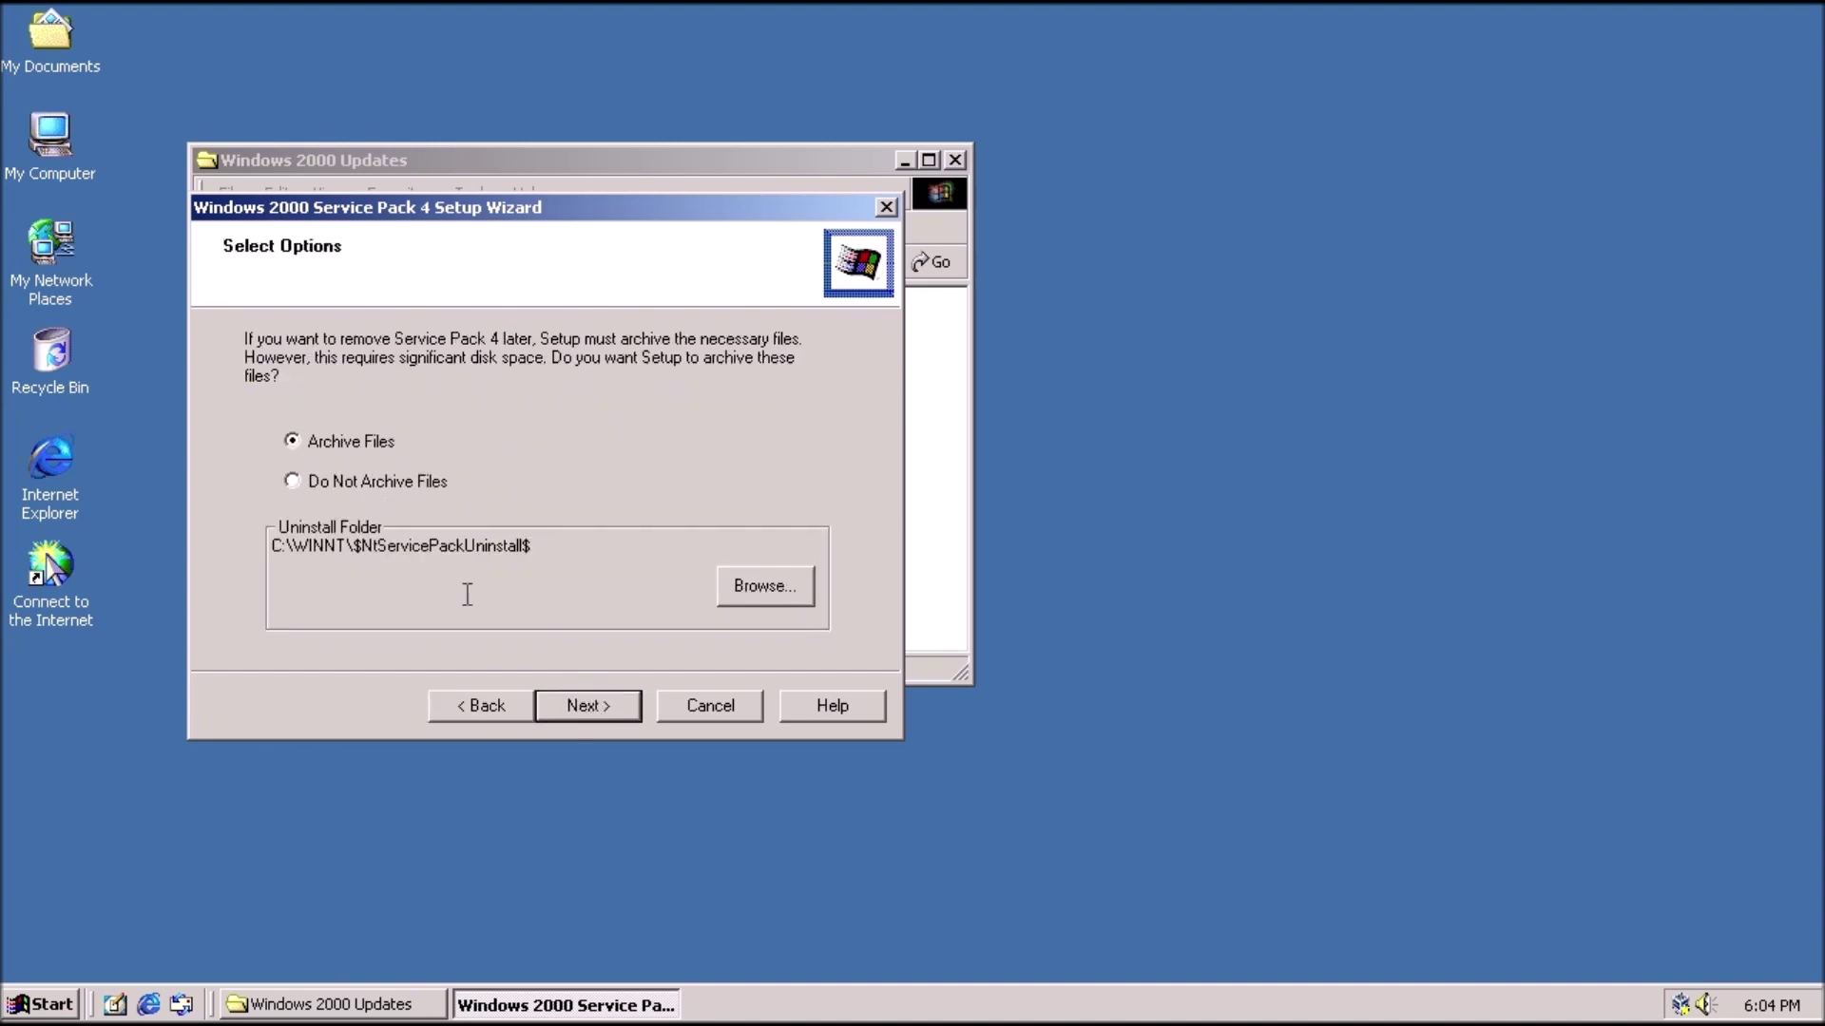
{"action": "left_click", "coordinate": [361, 487]}
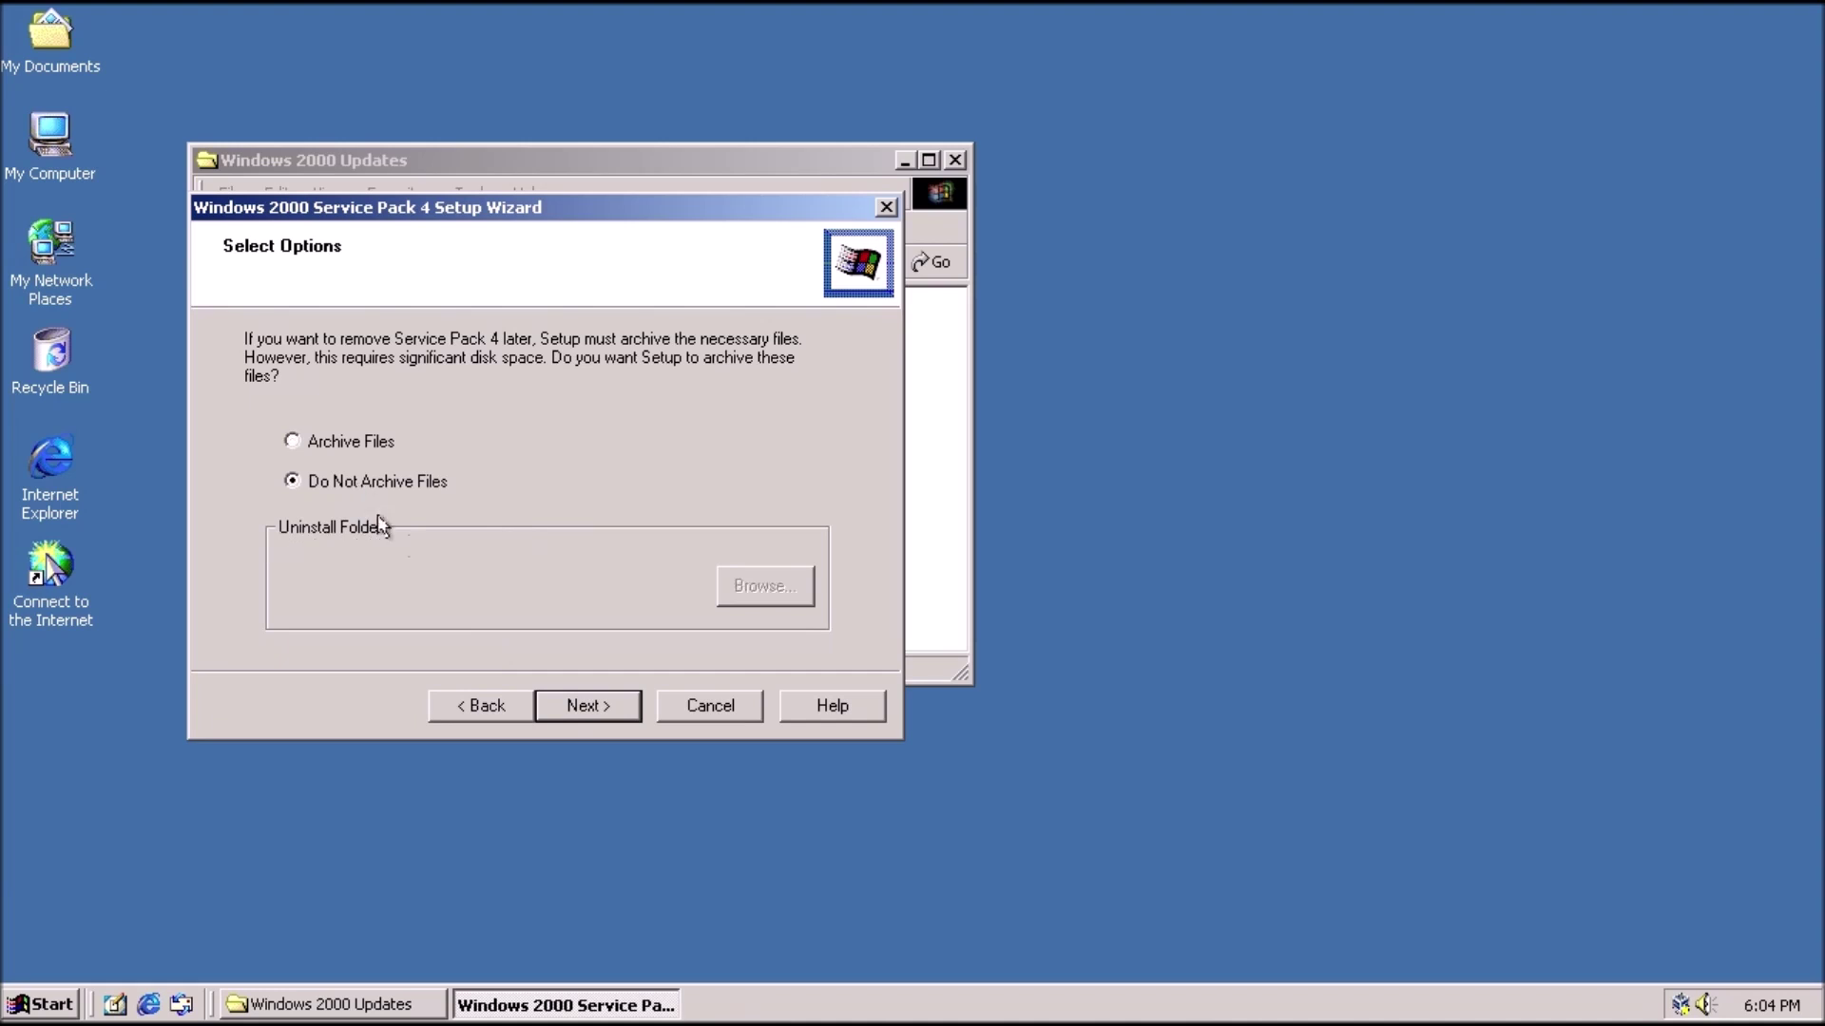
{"action": "left_click", "coordinate": [582, 709]}
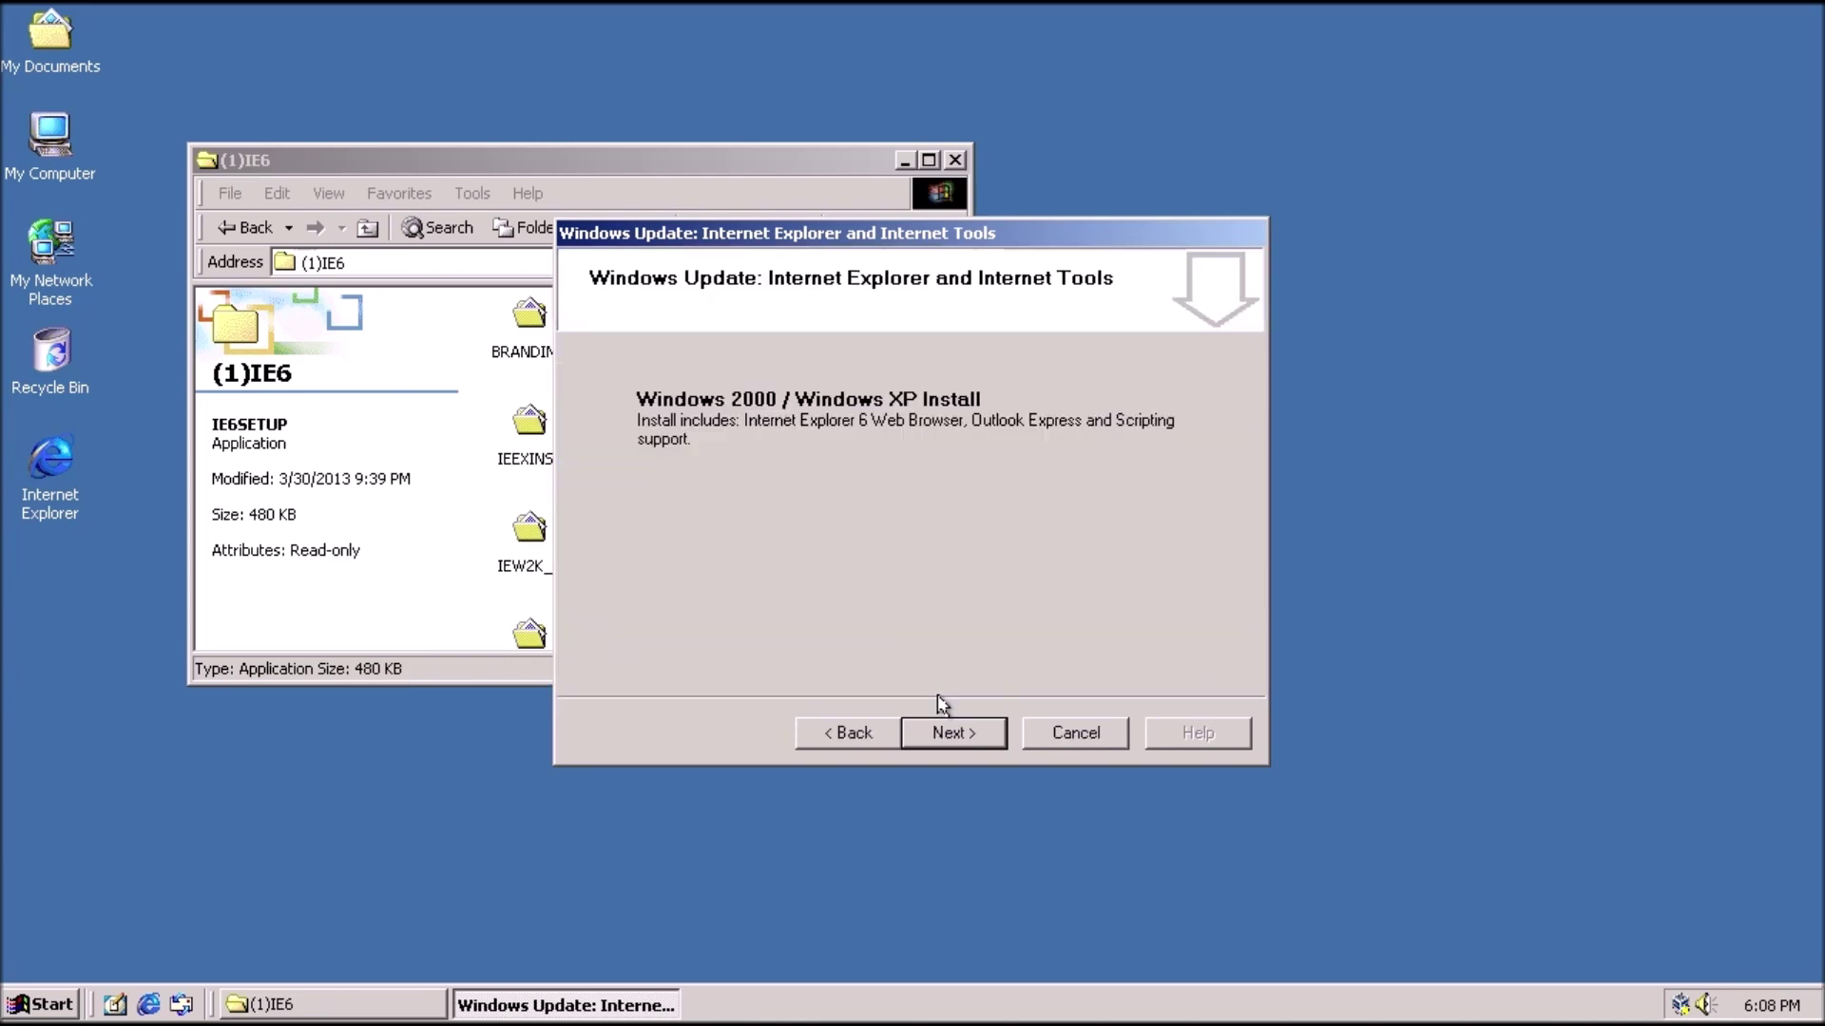
Start the Internet Explorer 6 install, then accept the Update Rollup 1 licence and install the rollup.
{"action": "left_click", "coordinate": [962, 733]}
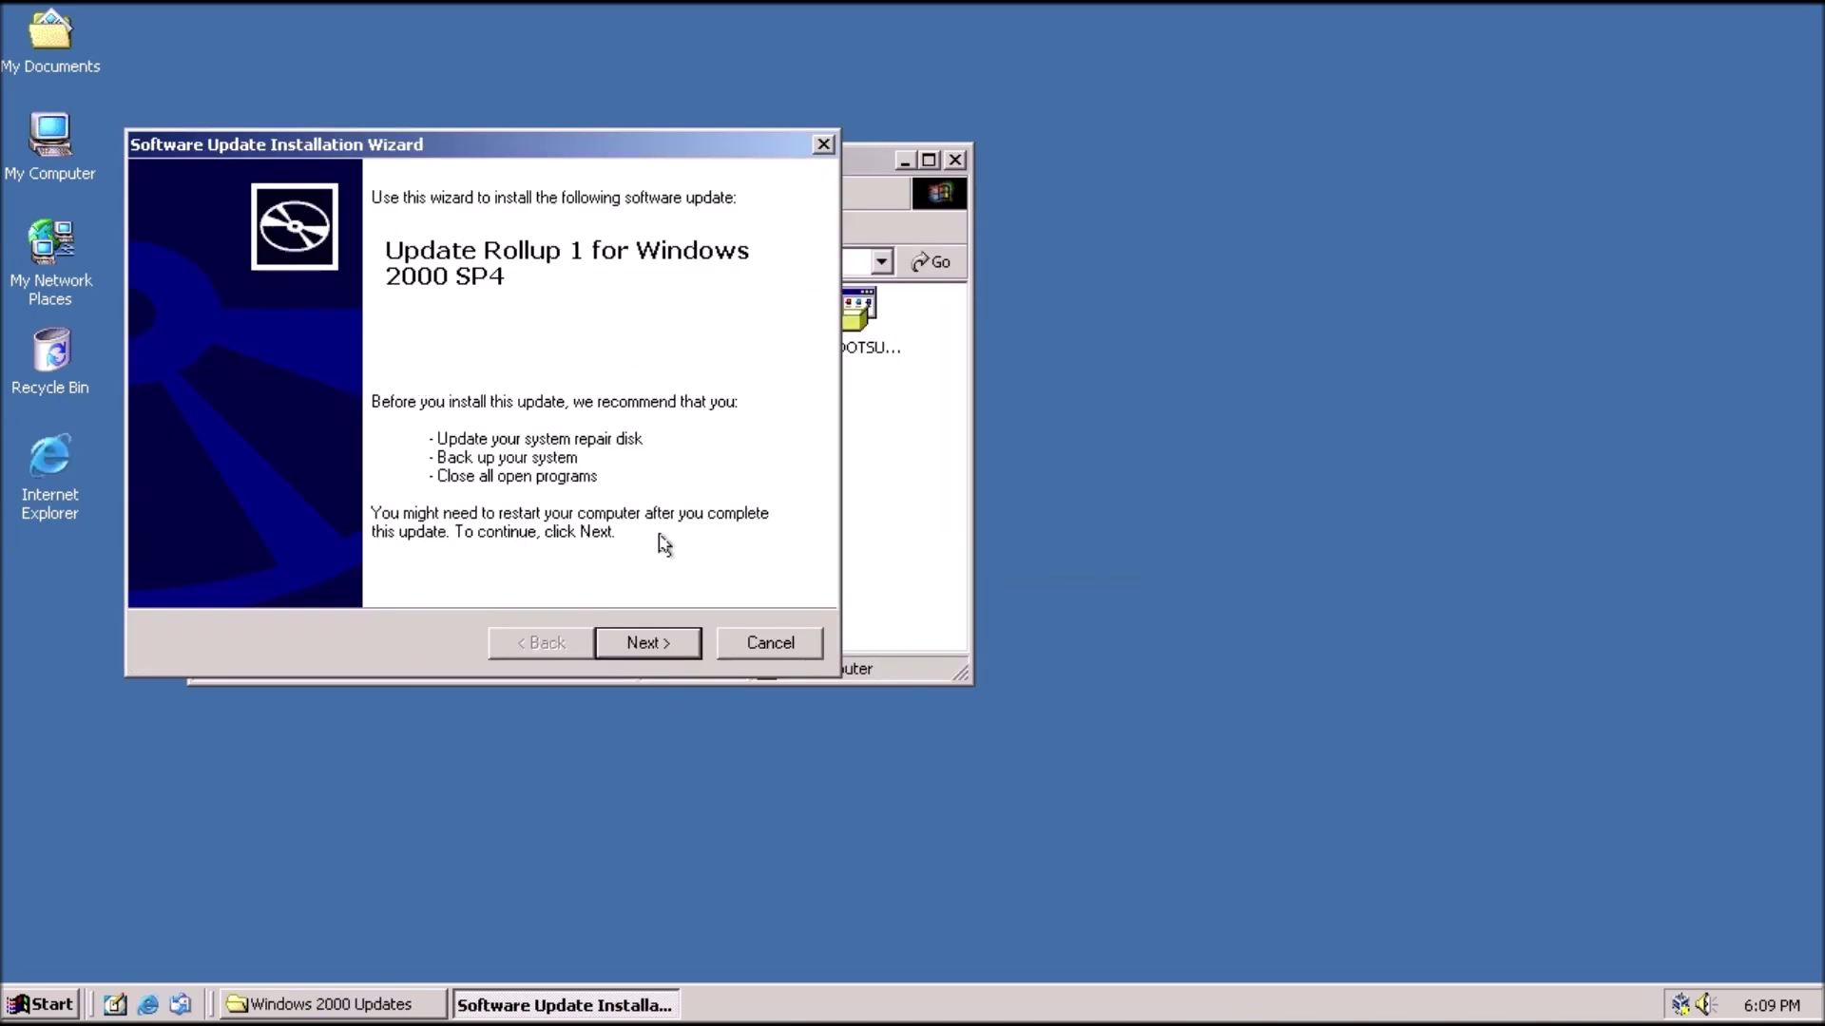
{"action": "left_click", "coordinate": [670, 646]}
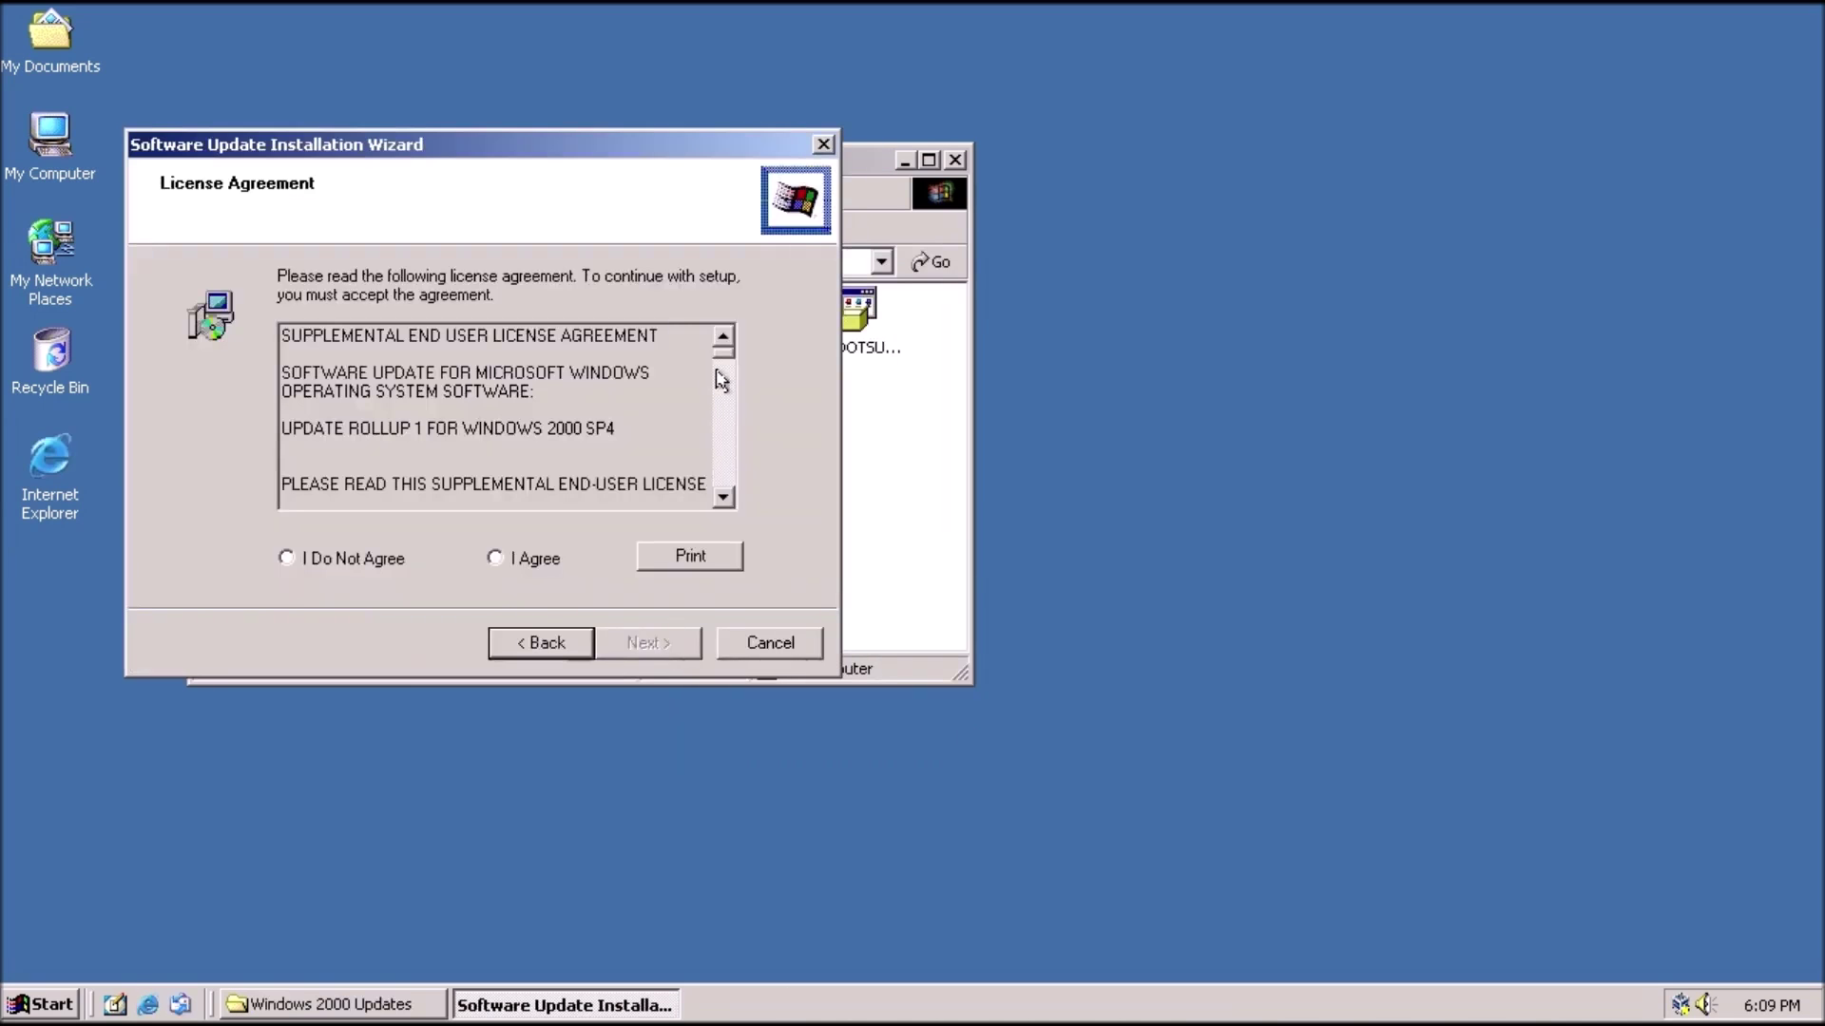
{"action": "left_click", "coordinate": [719, 433]}
{"action": "left_click", "coordinate": [719, 433]}
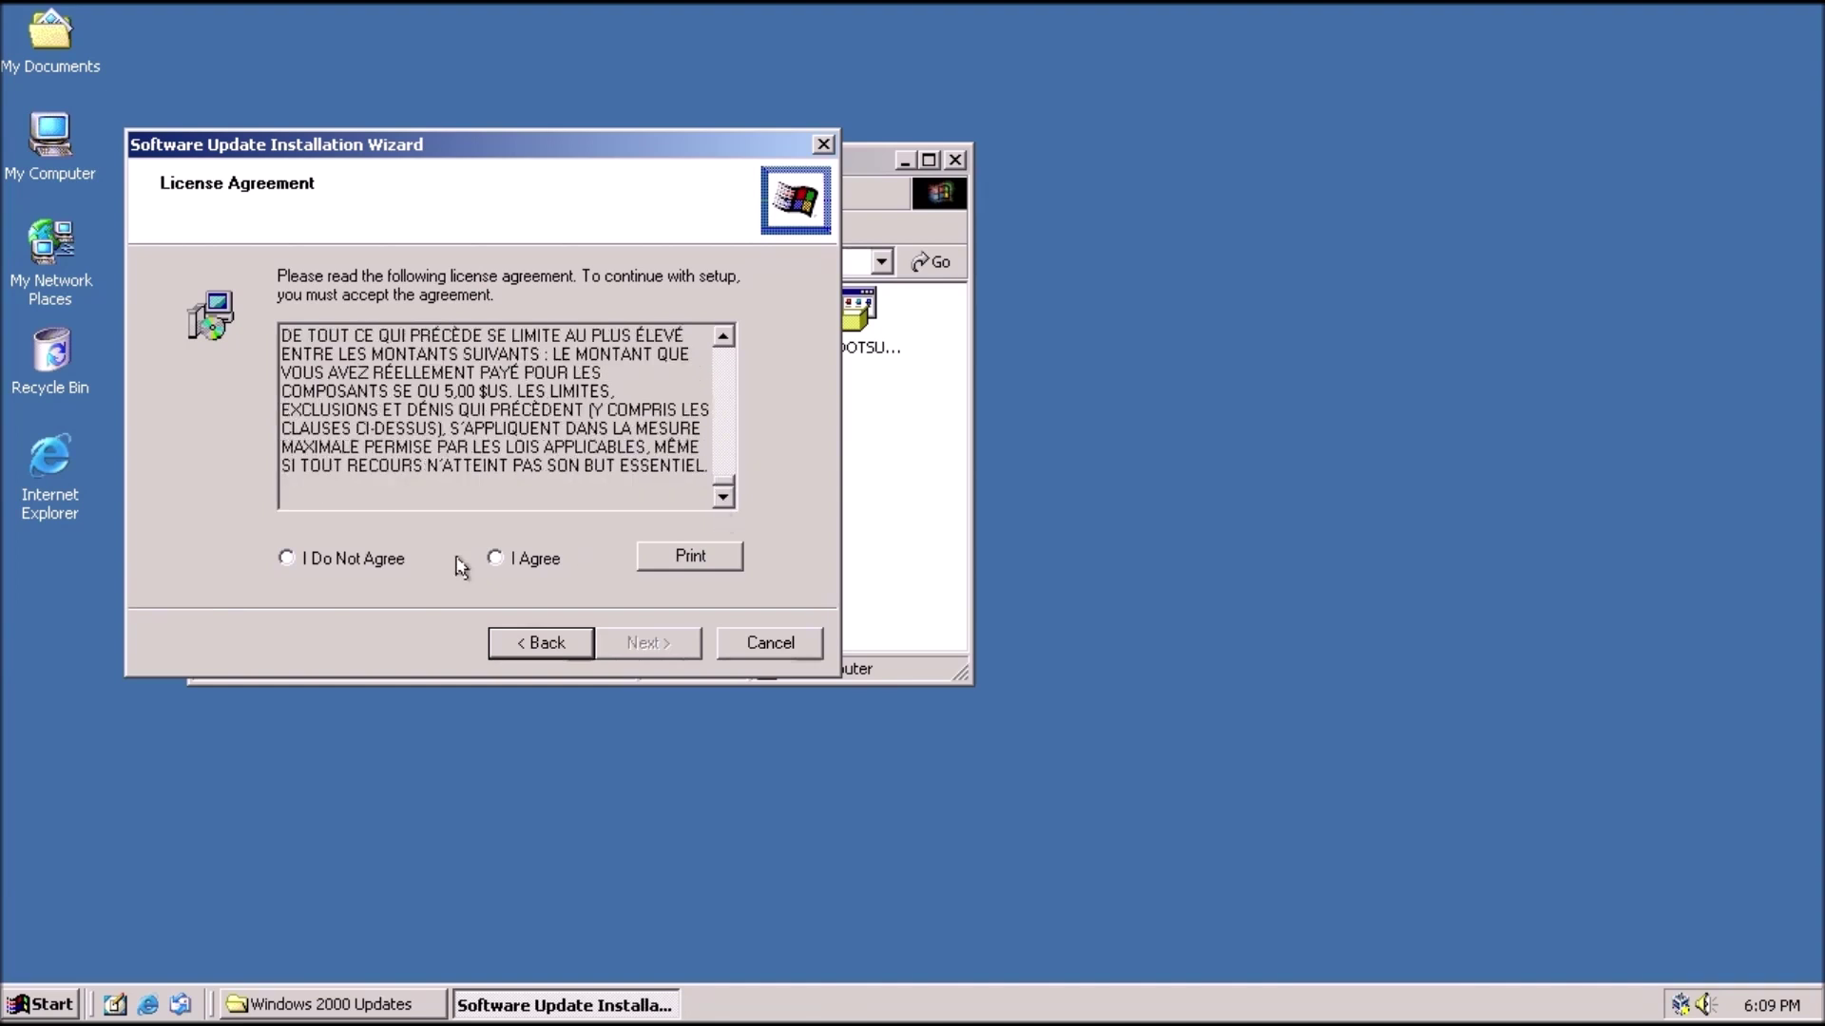
{"action": "left_click", "coordinate": [495, 559]}
{"action": "left_click", "coordinate": [670, 654]}
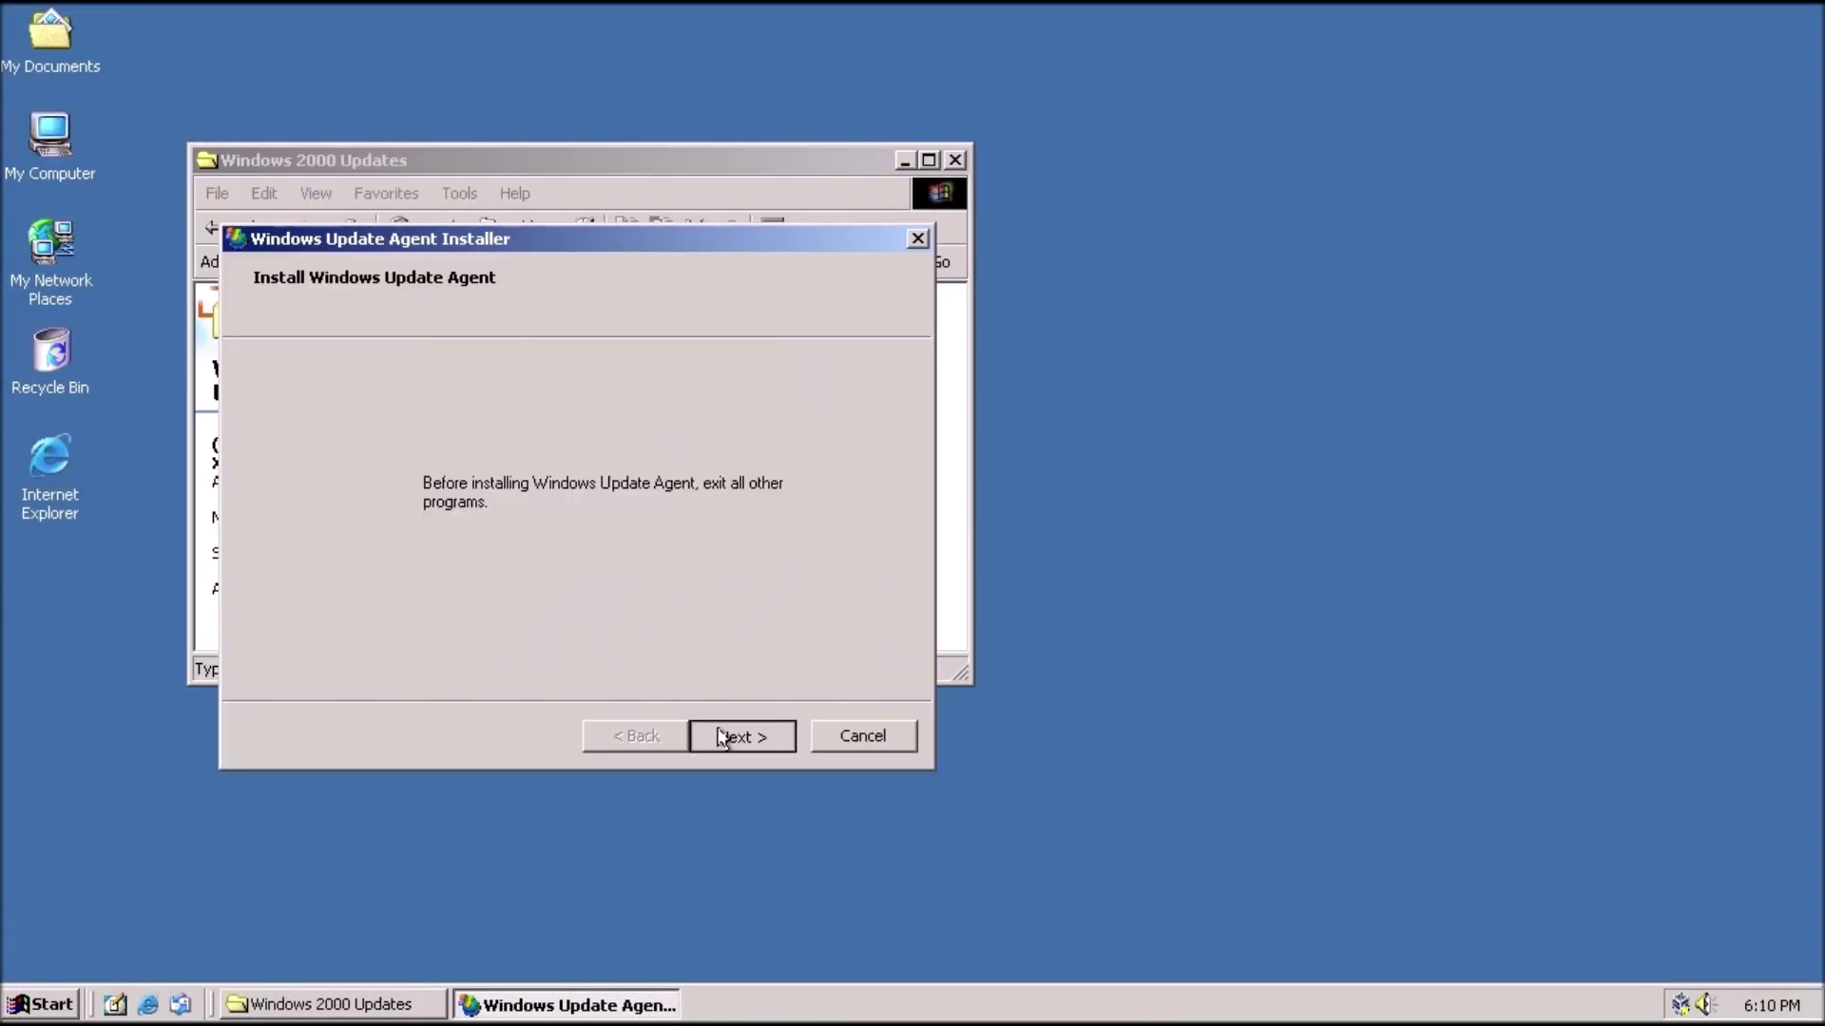
Accept the Windows Update Agent licence, install the agent, and finish the installer once it succeeds.
{"action": "left_click_drag", "start_coordinate": [819, 503], "coordinate": [814, 594]}
{"action": "left_click", "coordinate": [602, 648]}
{"action": "left_click", "coordinate": [741, 736]}
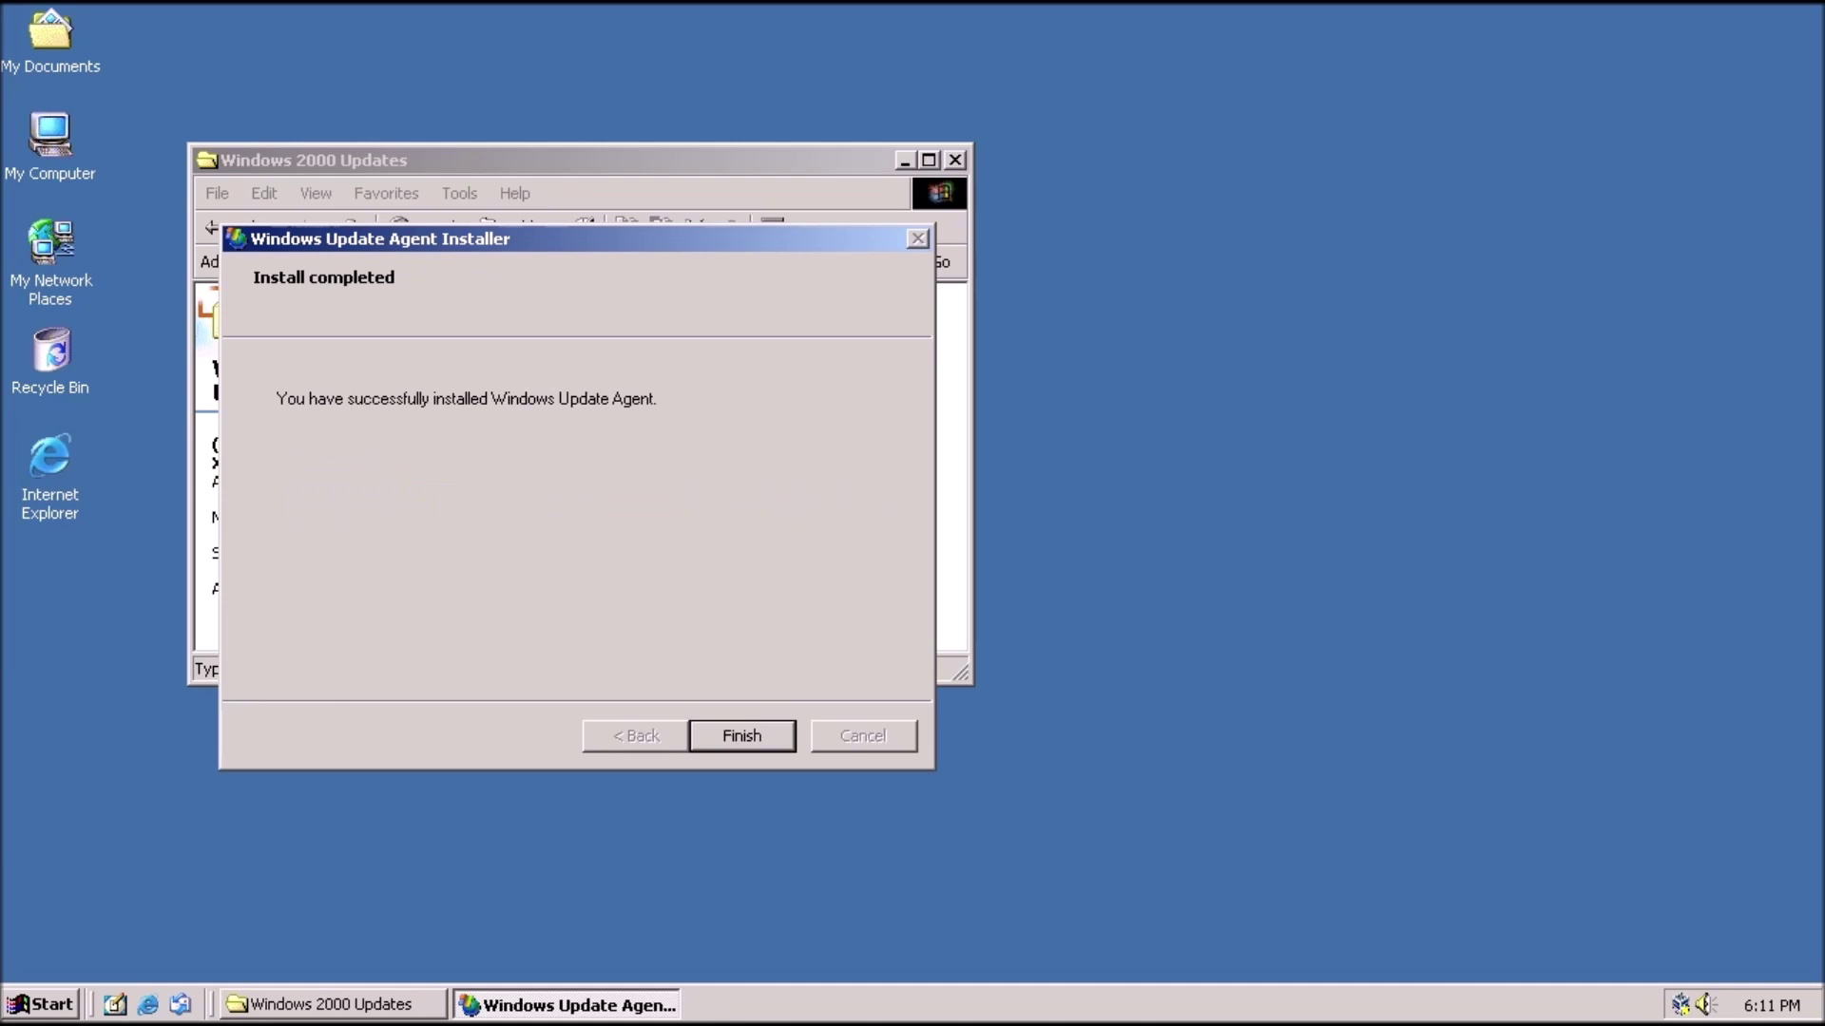
{"action": "left_click", "coordinate": [731, 737]}
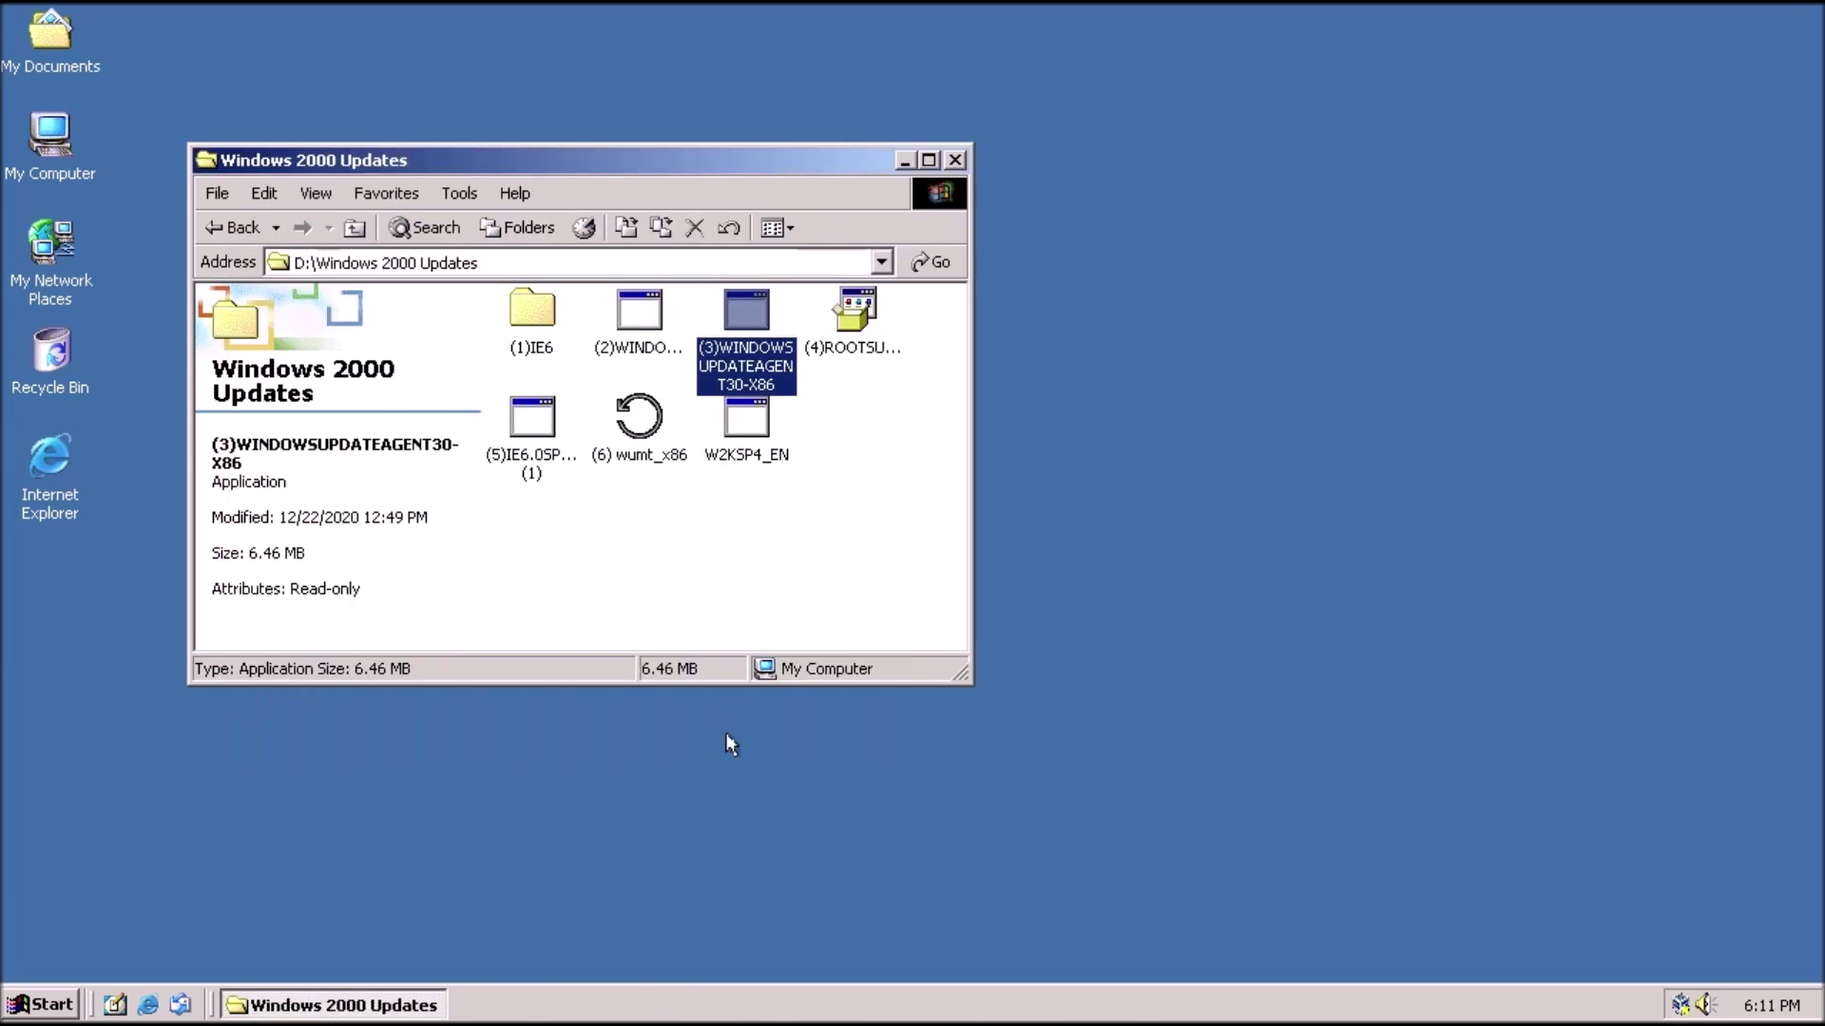
Install the April 2016 root certificate update, then hotfix KB2817183, finishing with a Windows restart.
{"action": "left_click", "coordinate": [845, 359]}
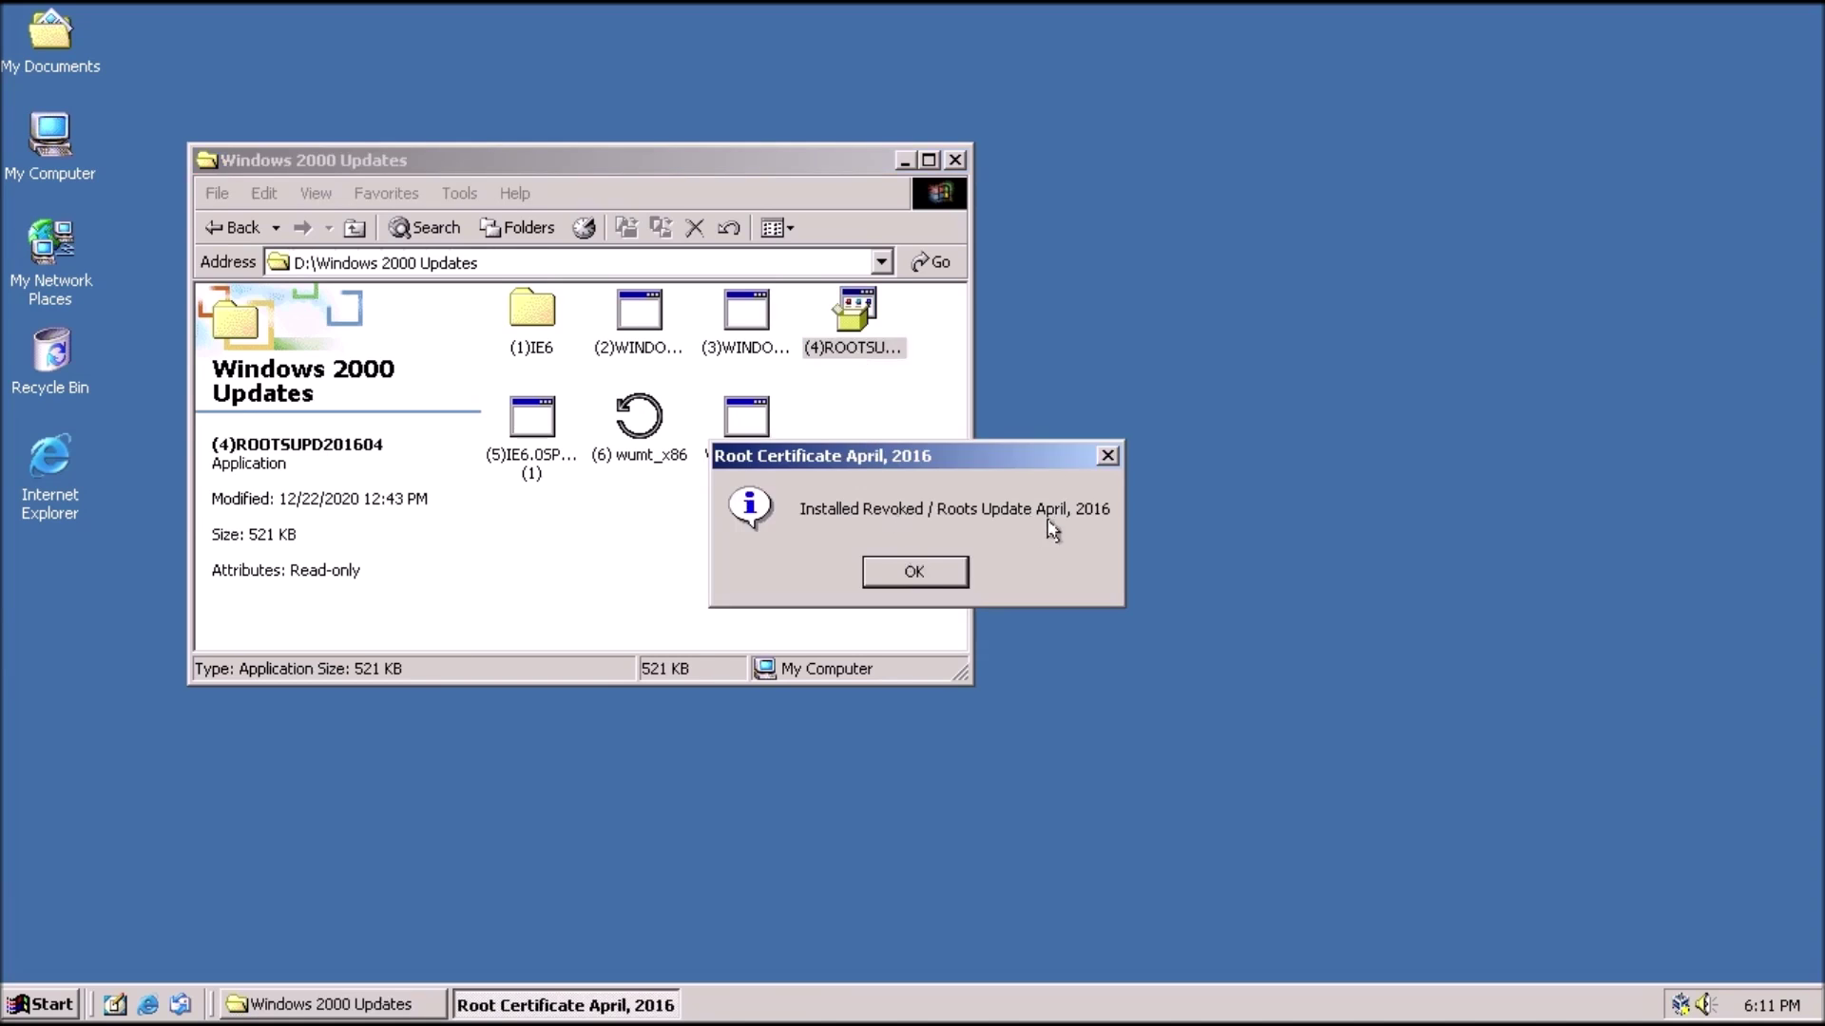
{"action": "left_click", "coordinate": [927, 574]}
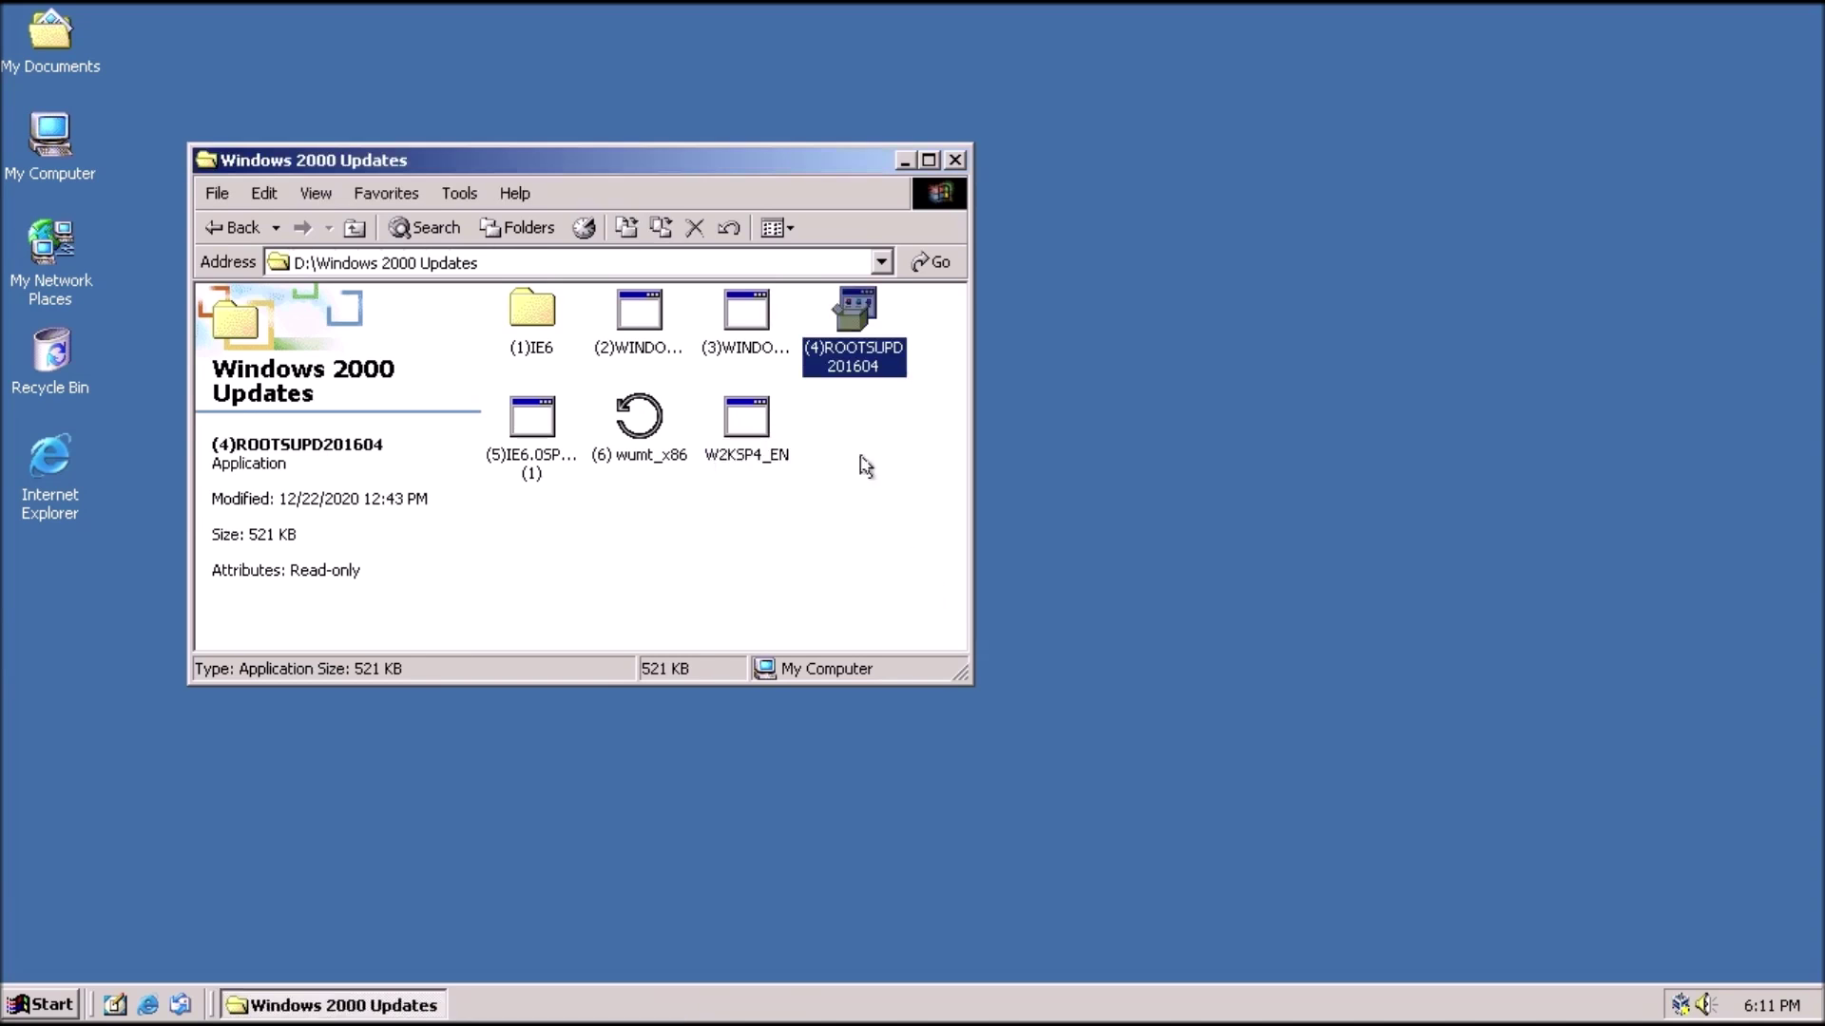
{"action": "double_click", "coordinate": [525, 432]}
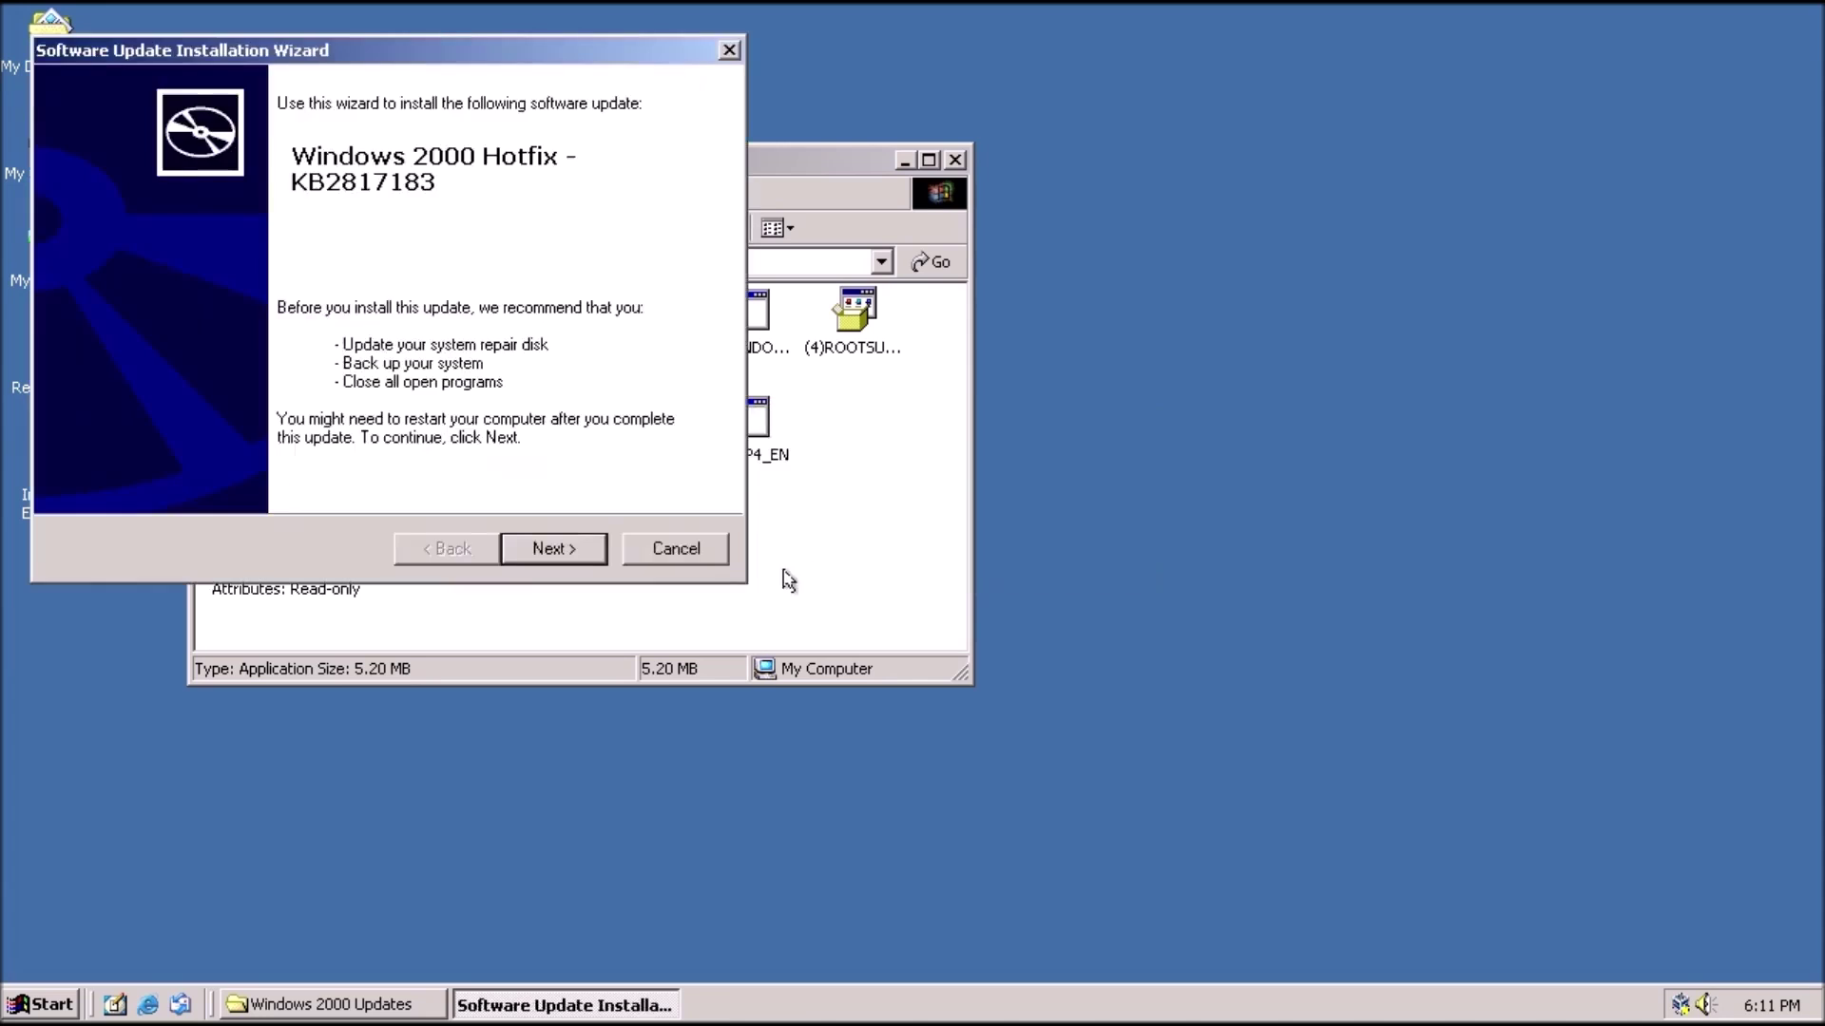
{"action": "left_click", "coordinate": [550, 549]}
{"action": "left_click", "coordinate": [400, 464]}
{"action": "left_click", "coordinate": [524, 549]}
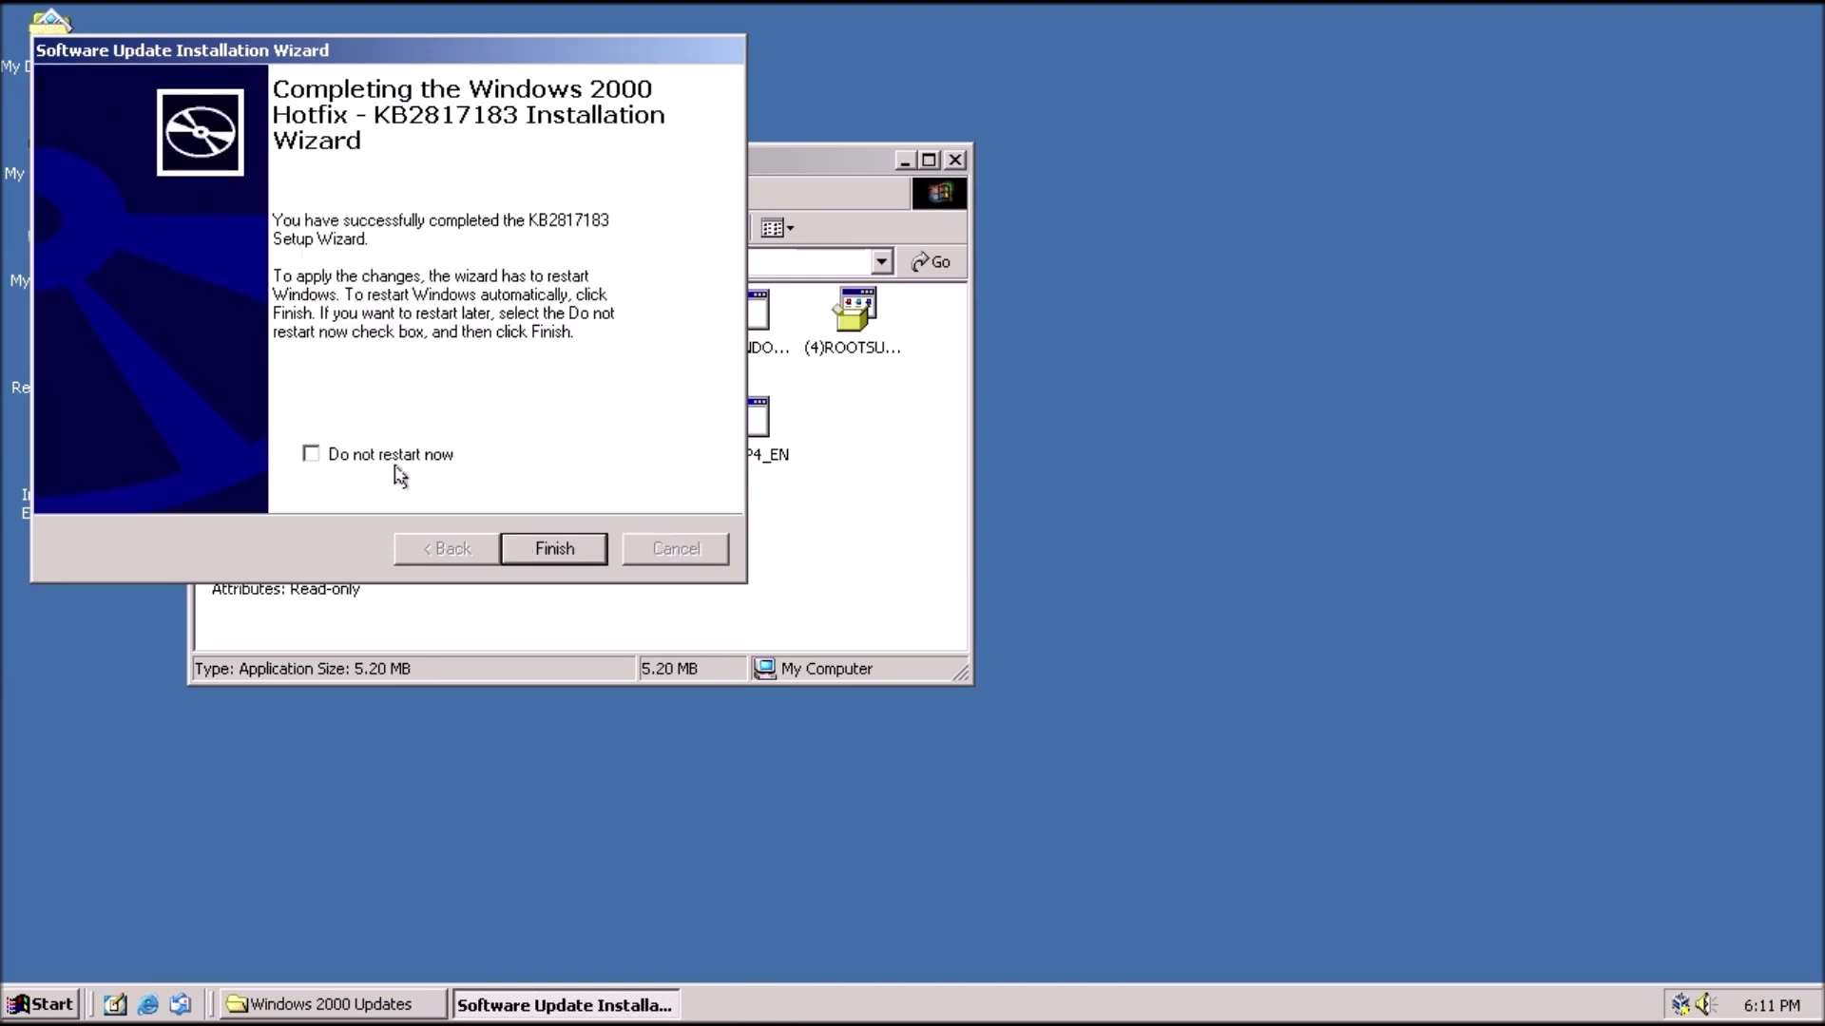
{"action": "left_click", "coordinate": [551, 548]}
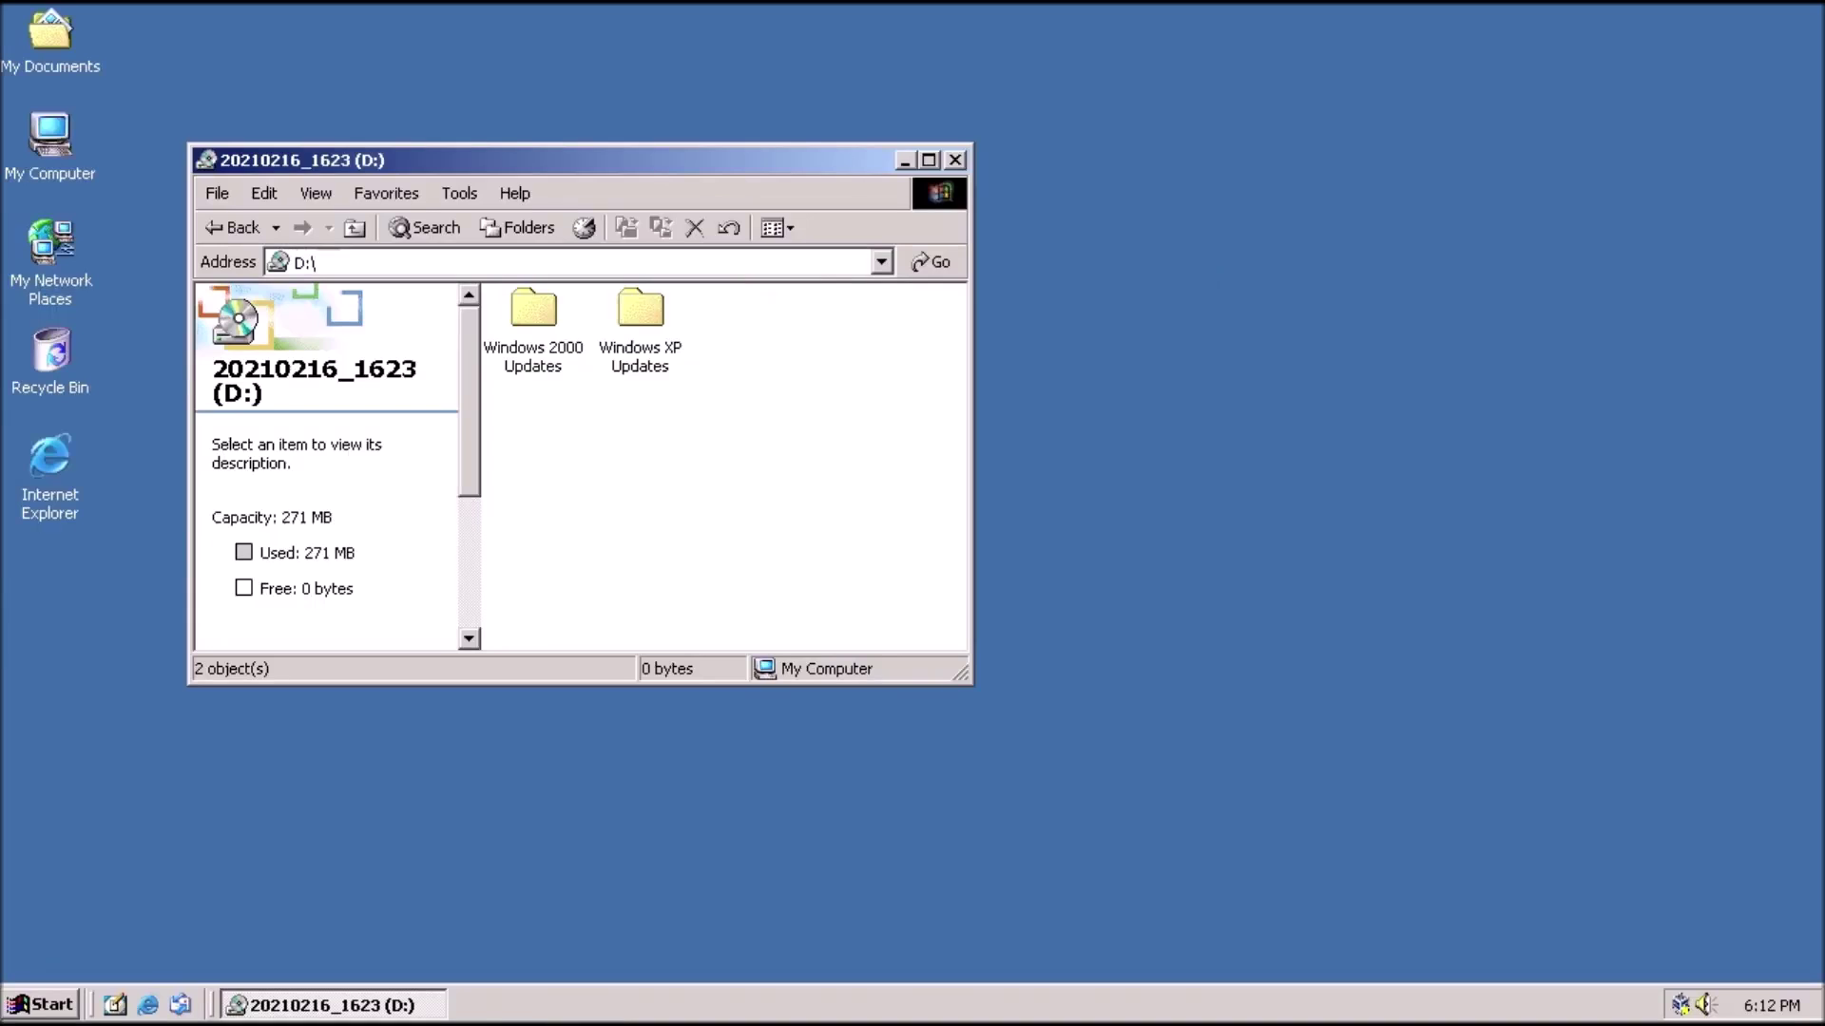
Launch wumt_x86 Windows Update MiniTool from the Windows 2000 Updates folder, then close it.
{"action": "double_click", "coordinate": [533, 357]}
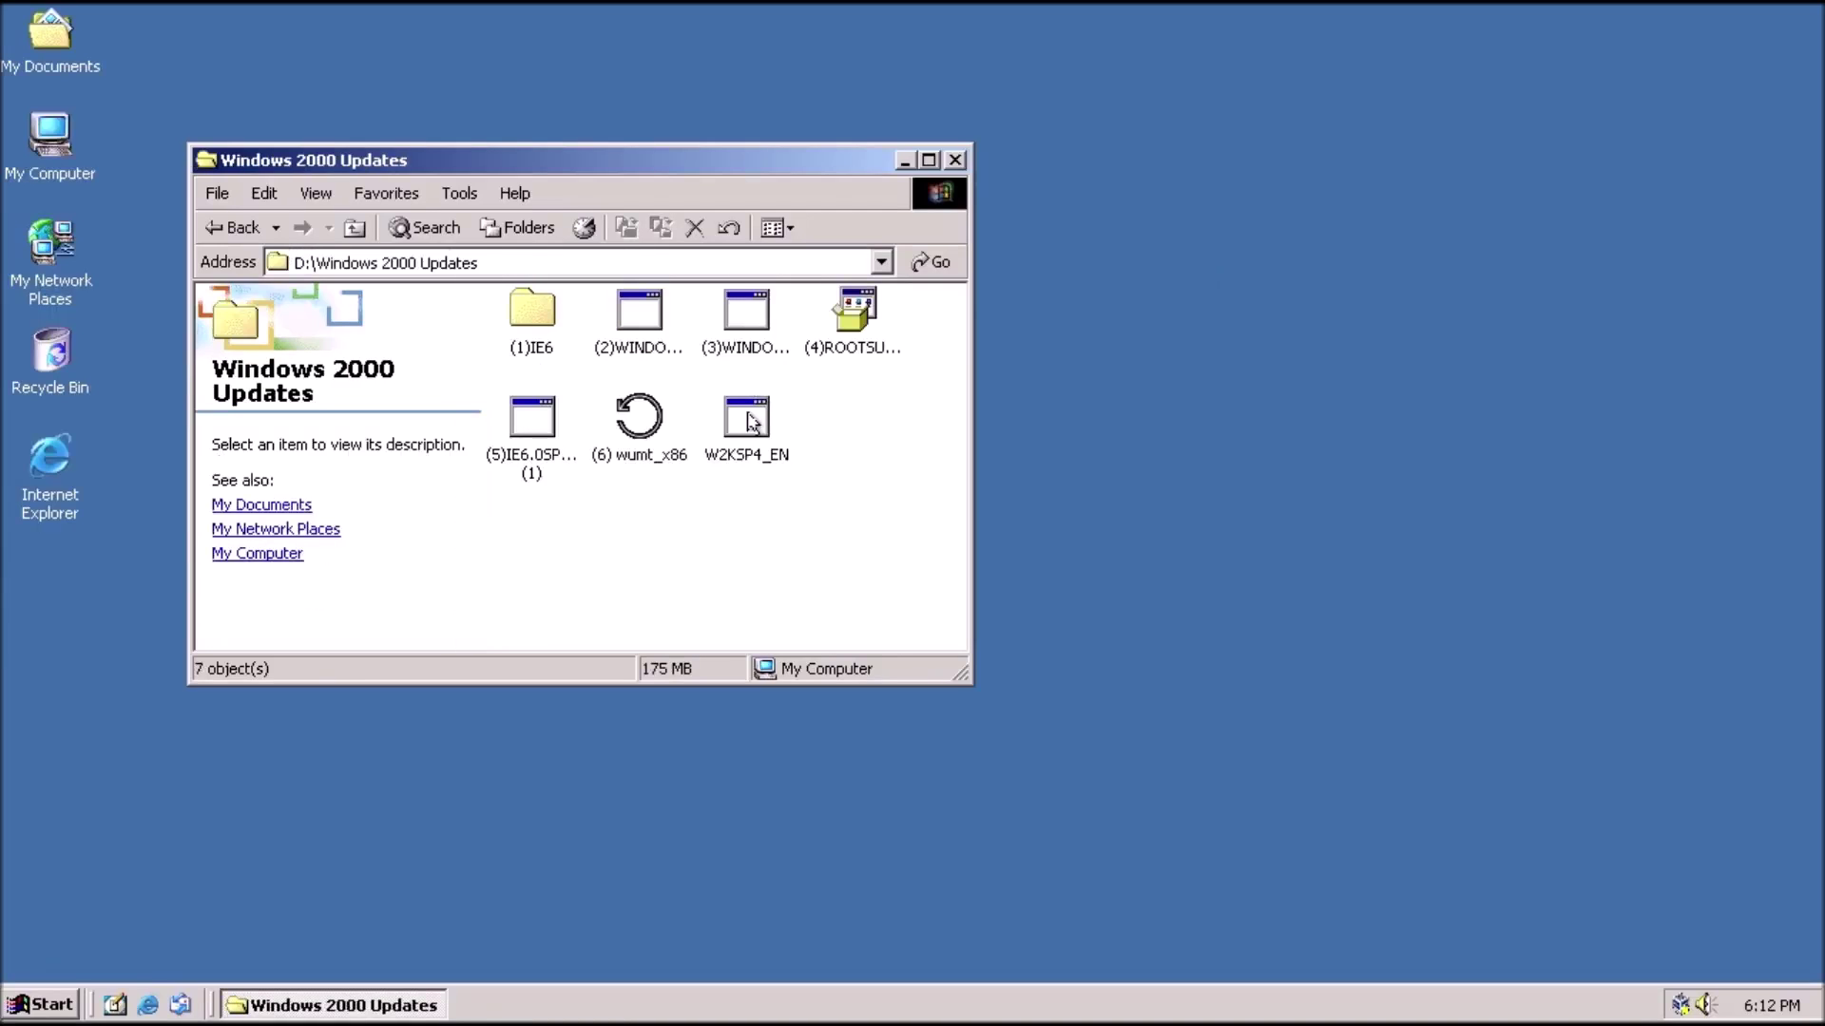
{"action": "left_click", "coordinate": [623, 444]}
{"action": "double_click", "coordinate": [623, 445]}
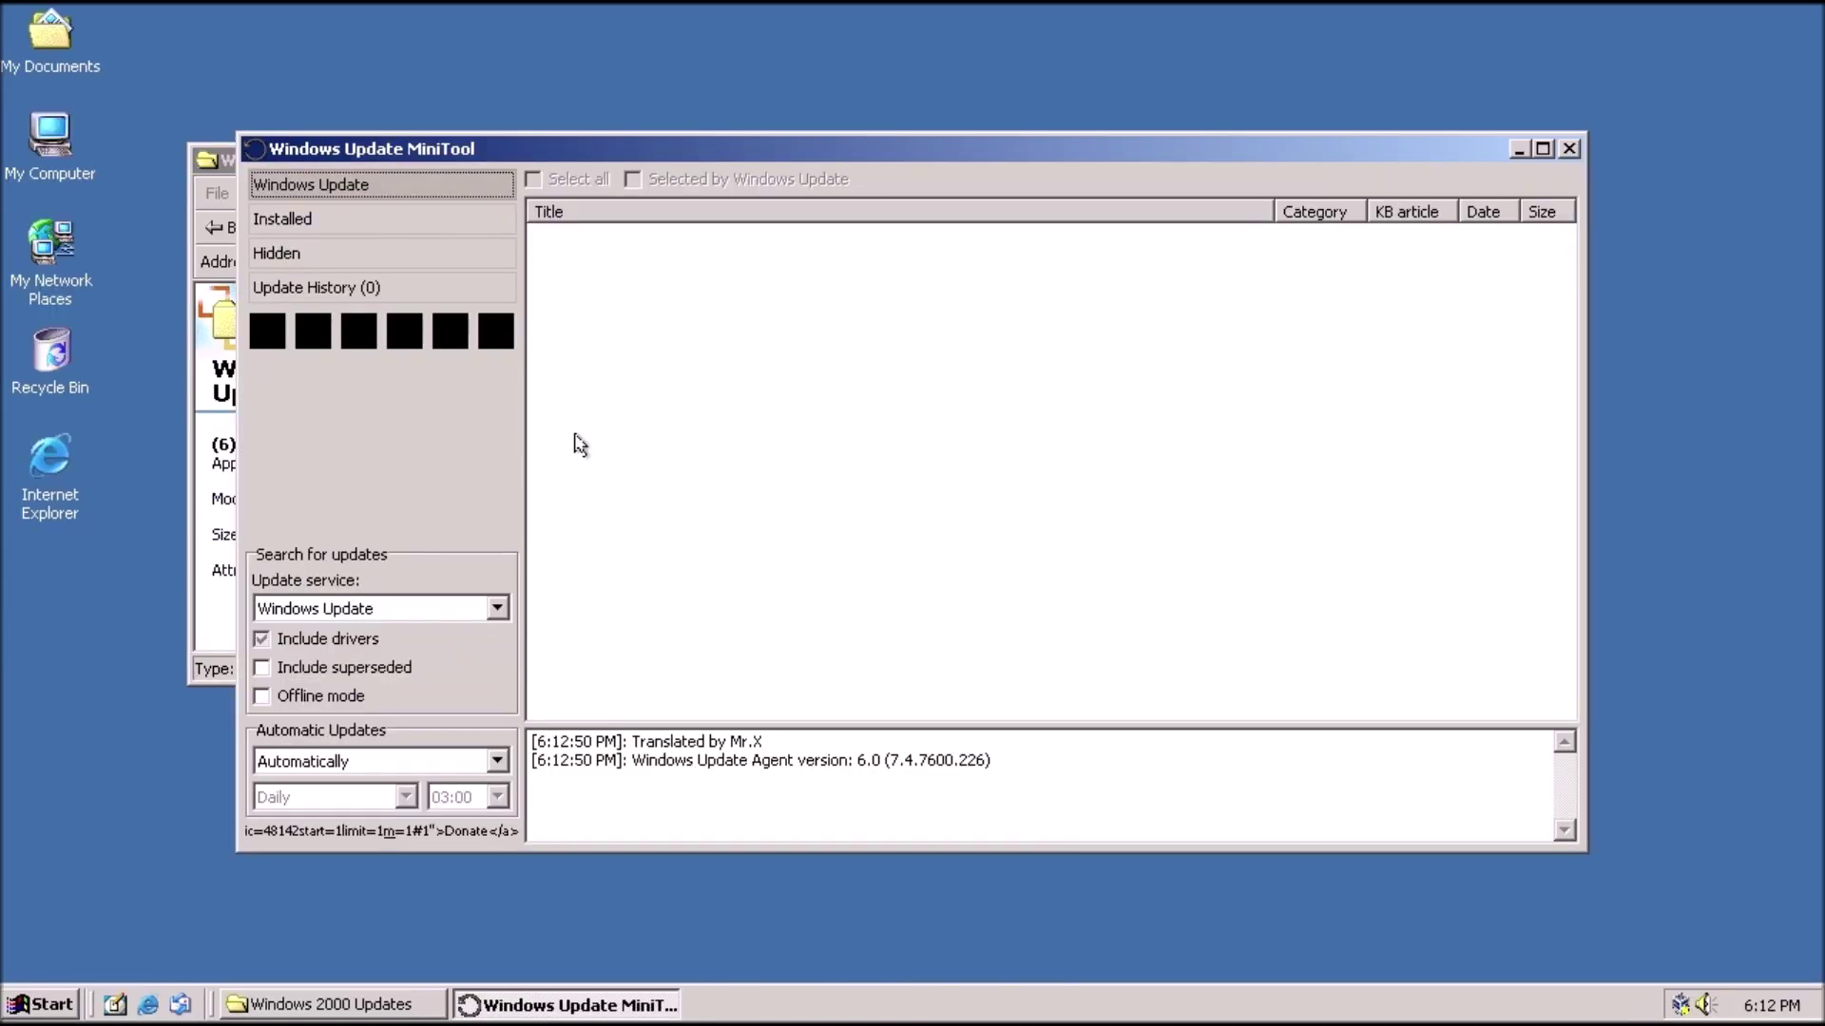
{"action": "left_click", "coordinate": [1569, 149]}
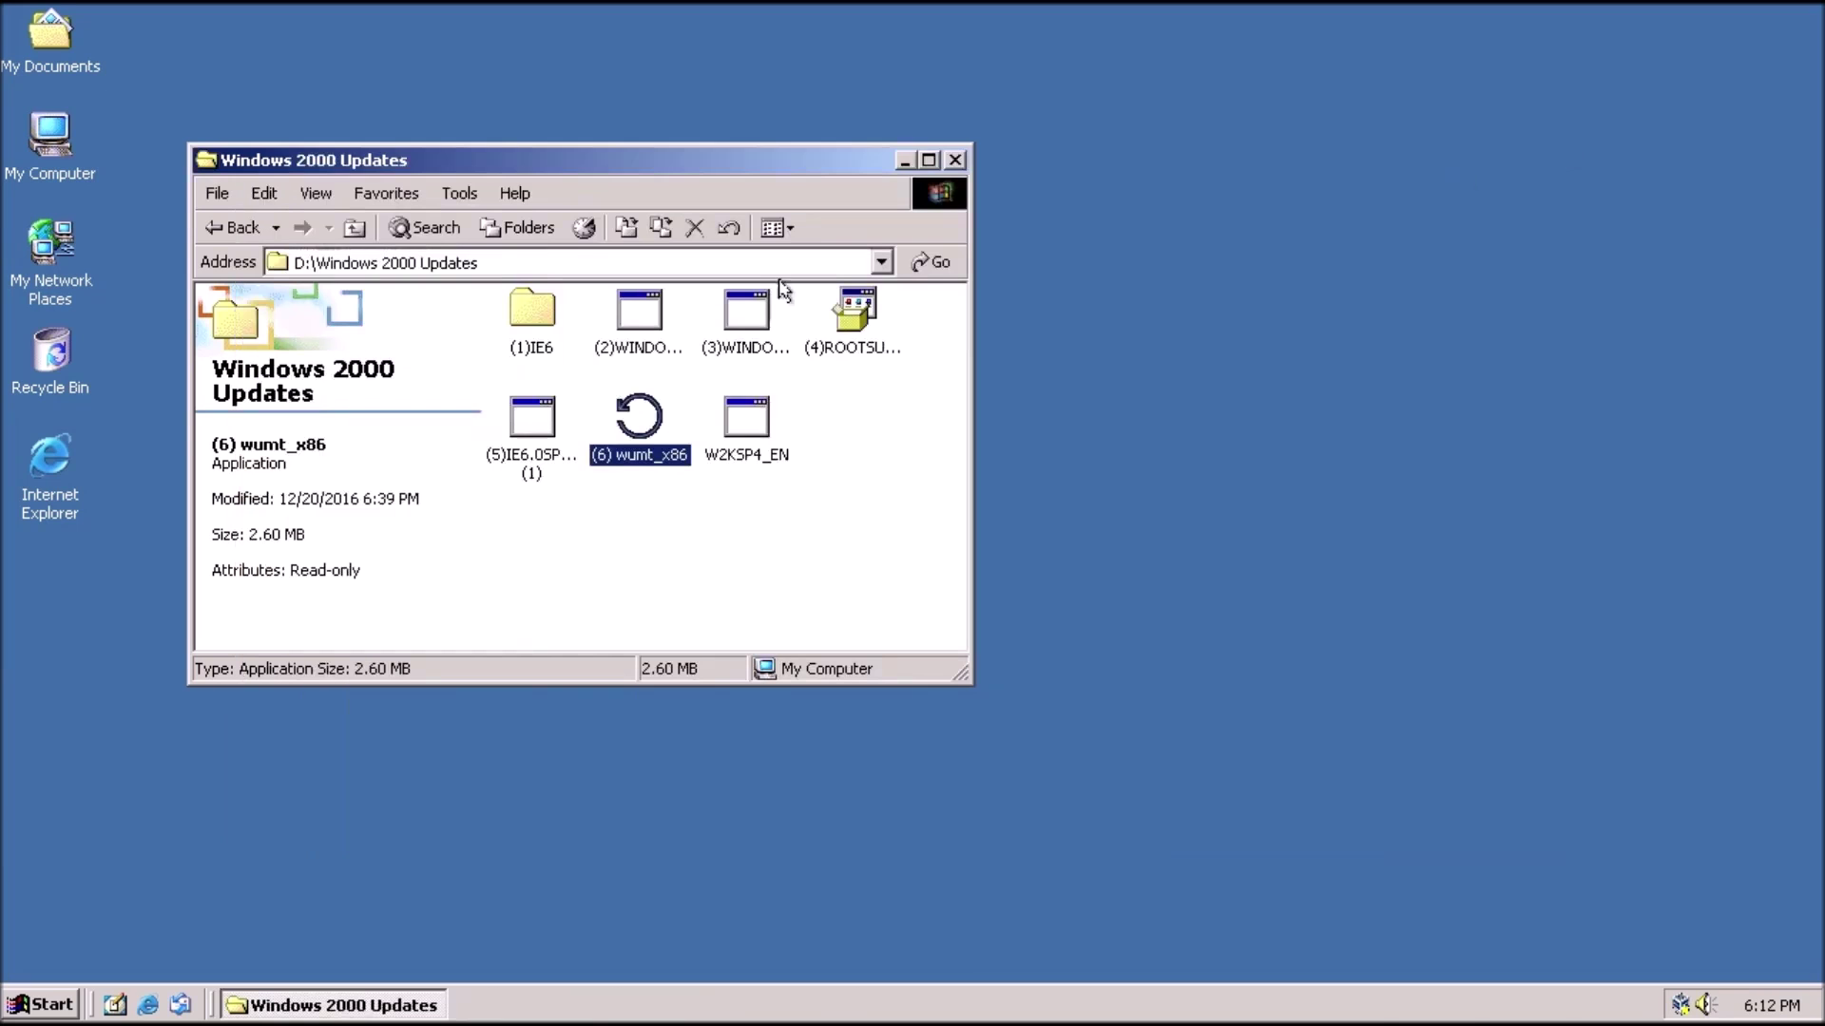
Navigate from D: through Windows XP Updates\x86 into the (5) WSUS_Proxy_NT5 folder.
{"action": "left_click", "coordinate": [239, 229]}
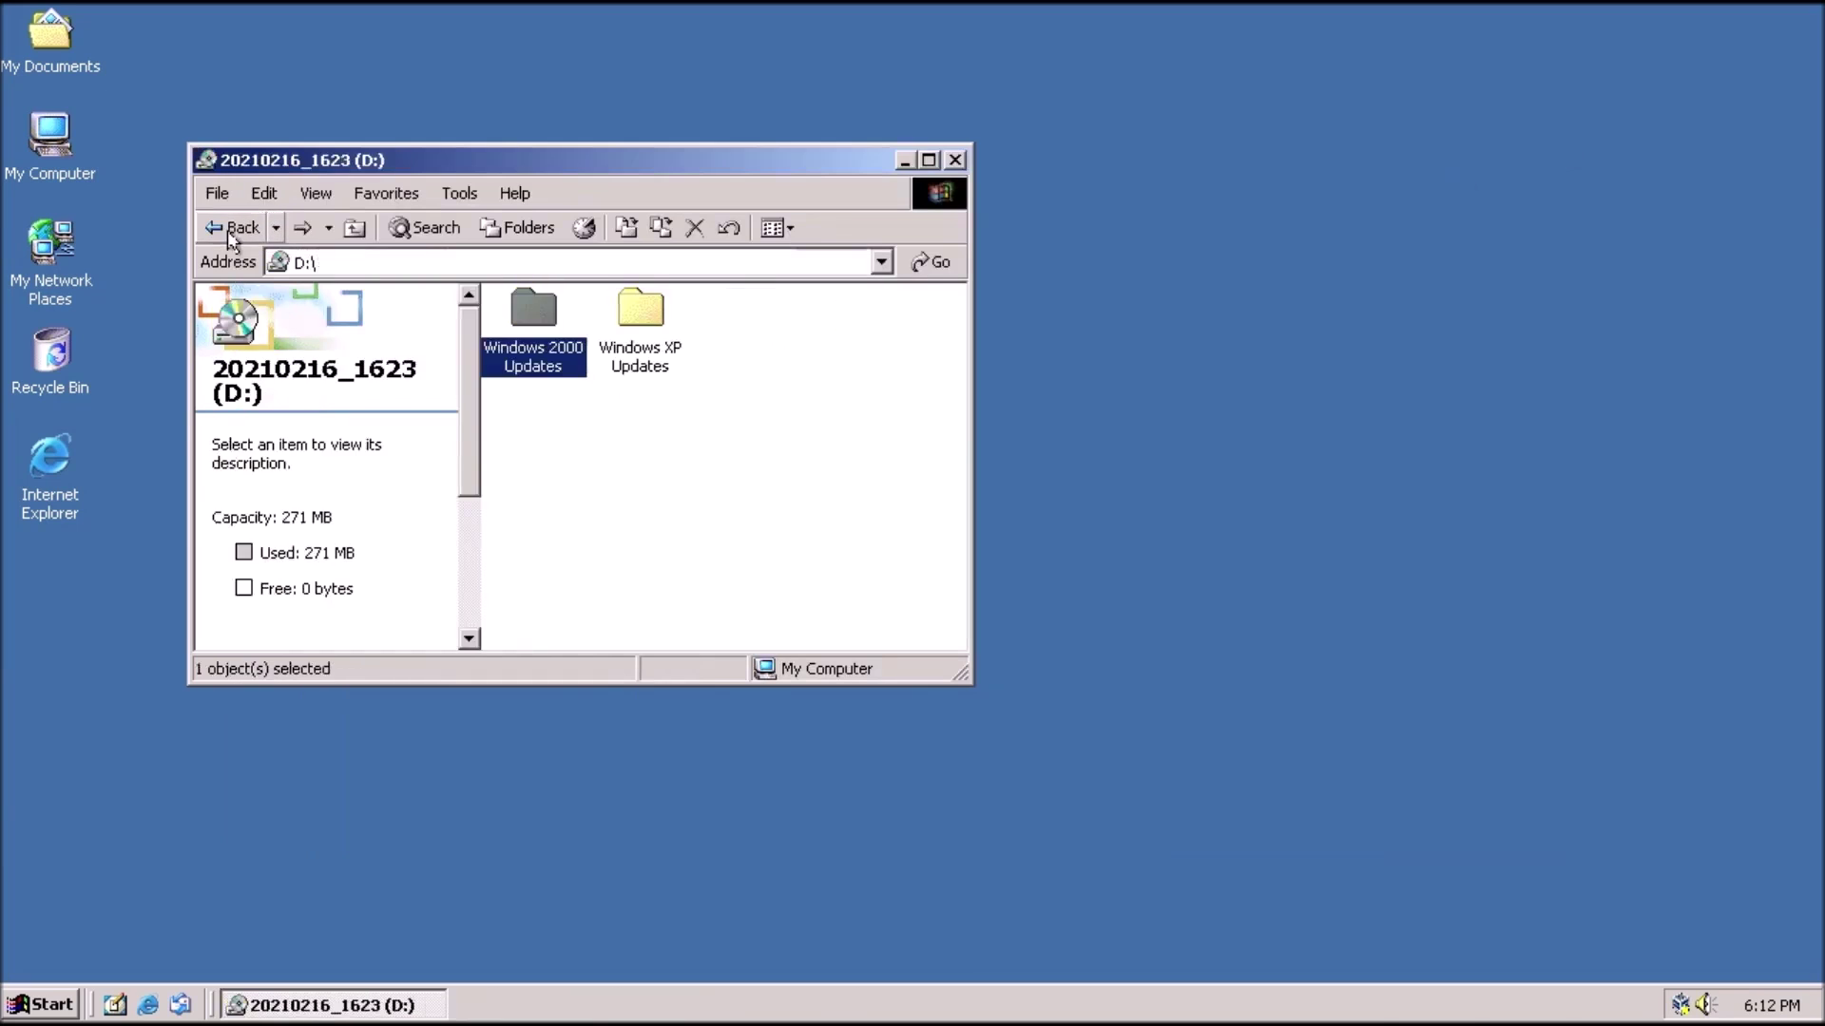
{"action": "double_click", "coordinate": [642, 363]}
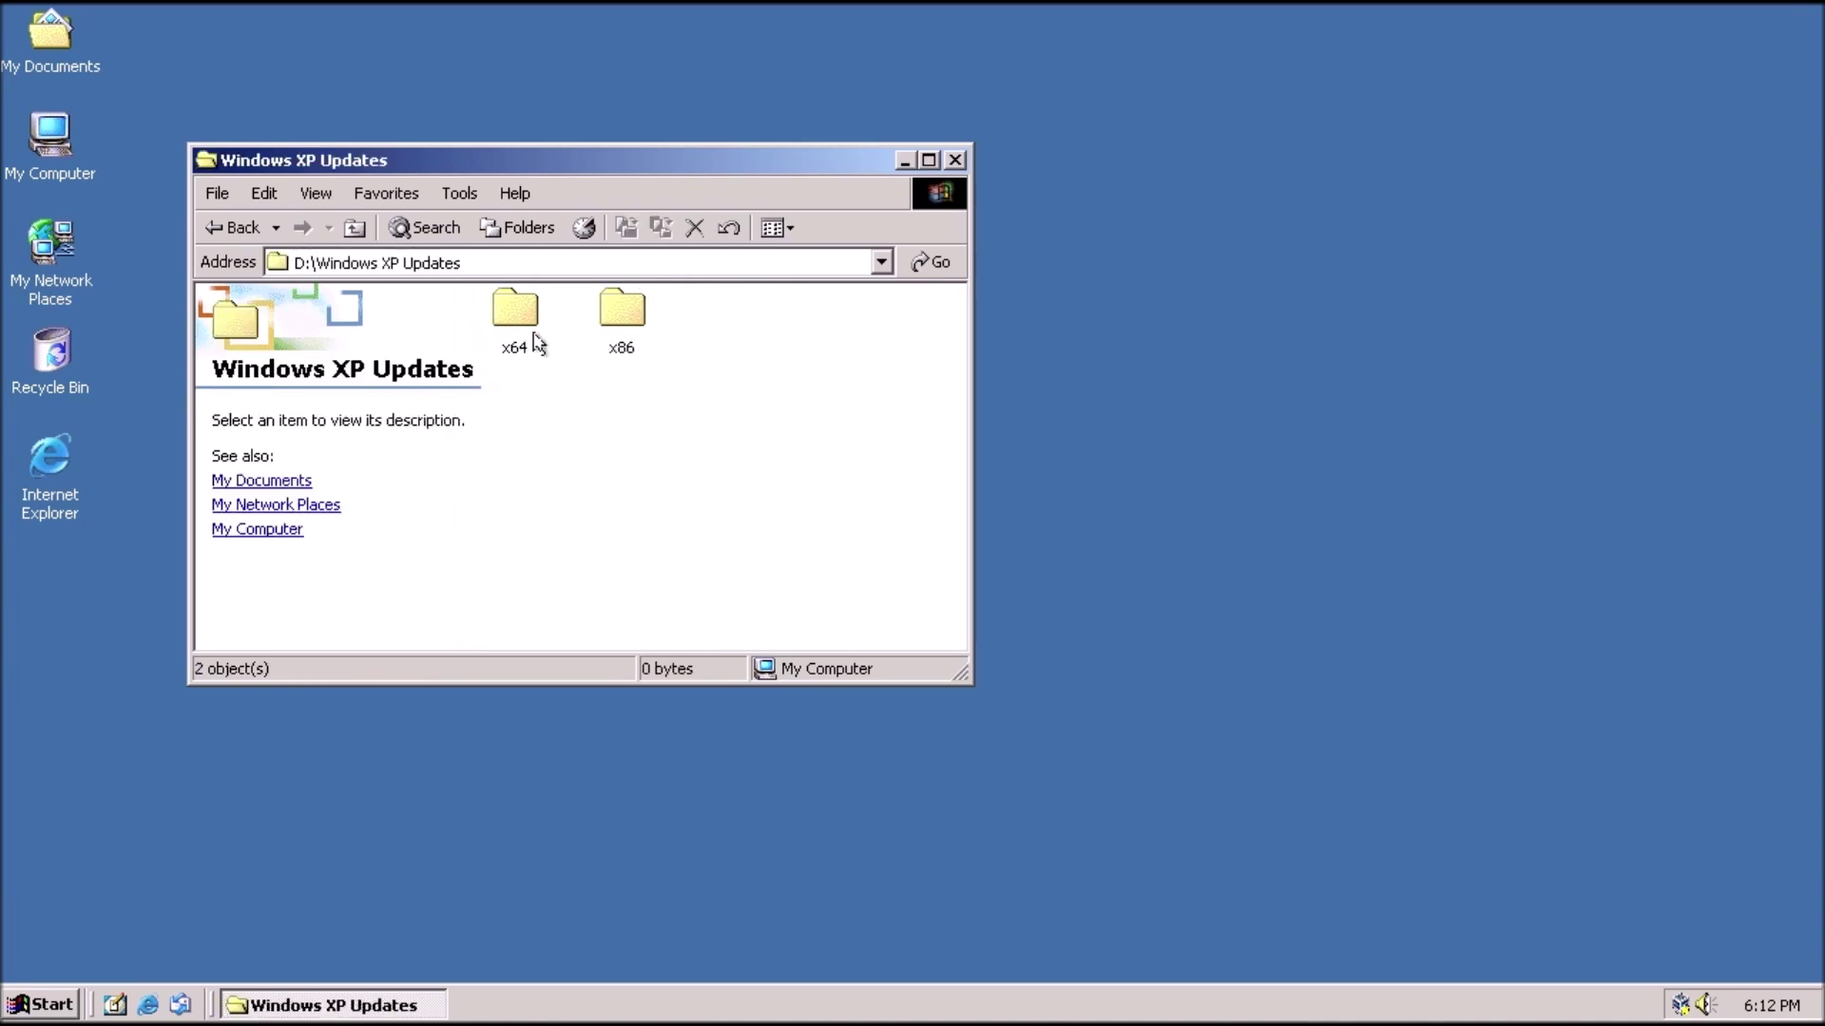
{"action": "left_click", "coordinate": [633, 333]}
{"action": "double_click", "coordinate": [634, 332]}
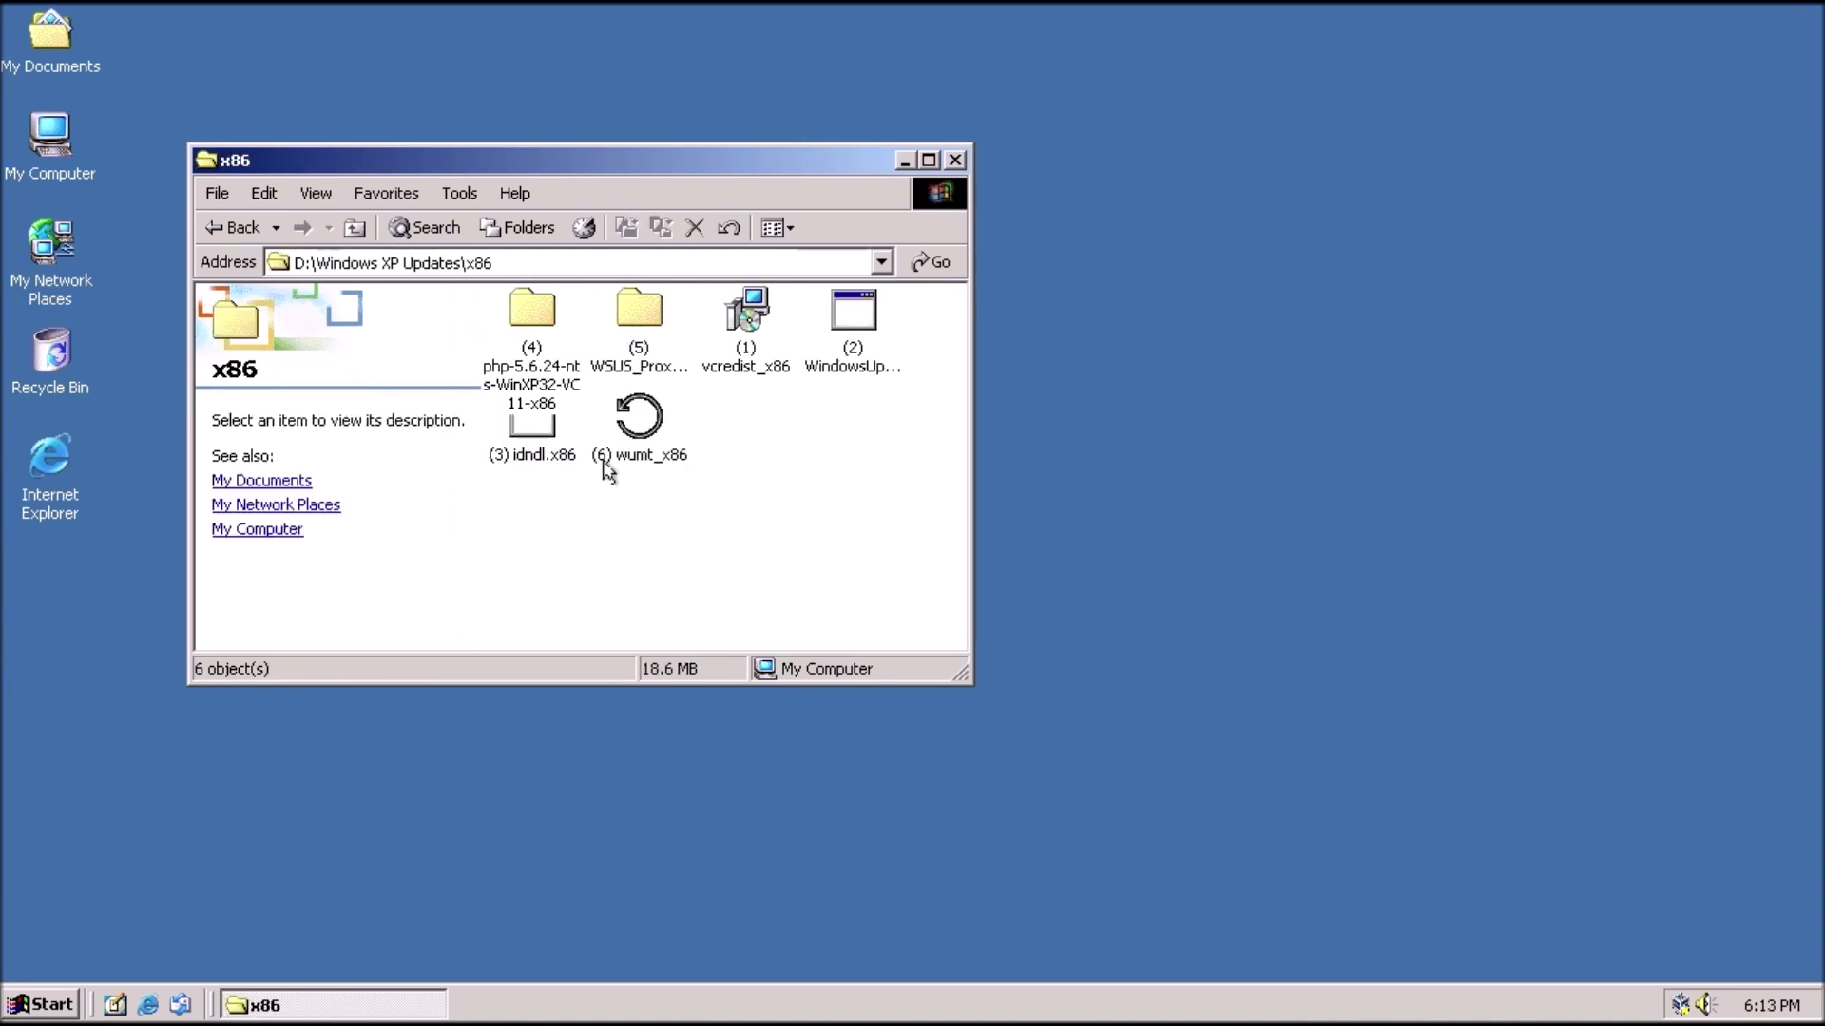
{"action": "left_click", "coordinate": [639, 348]}
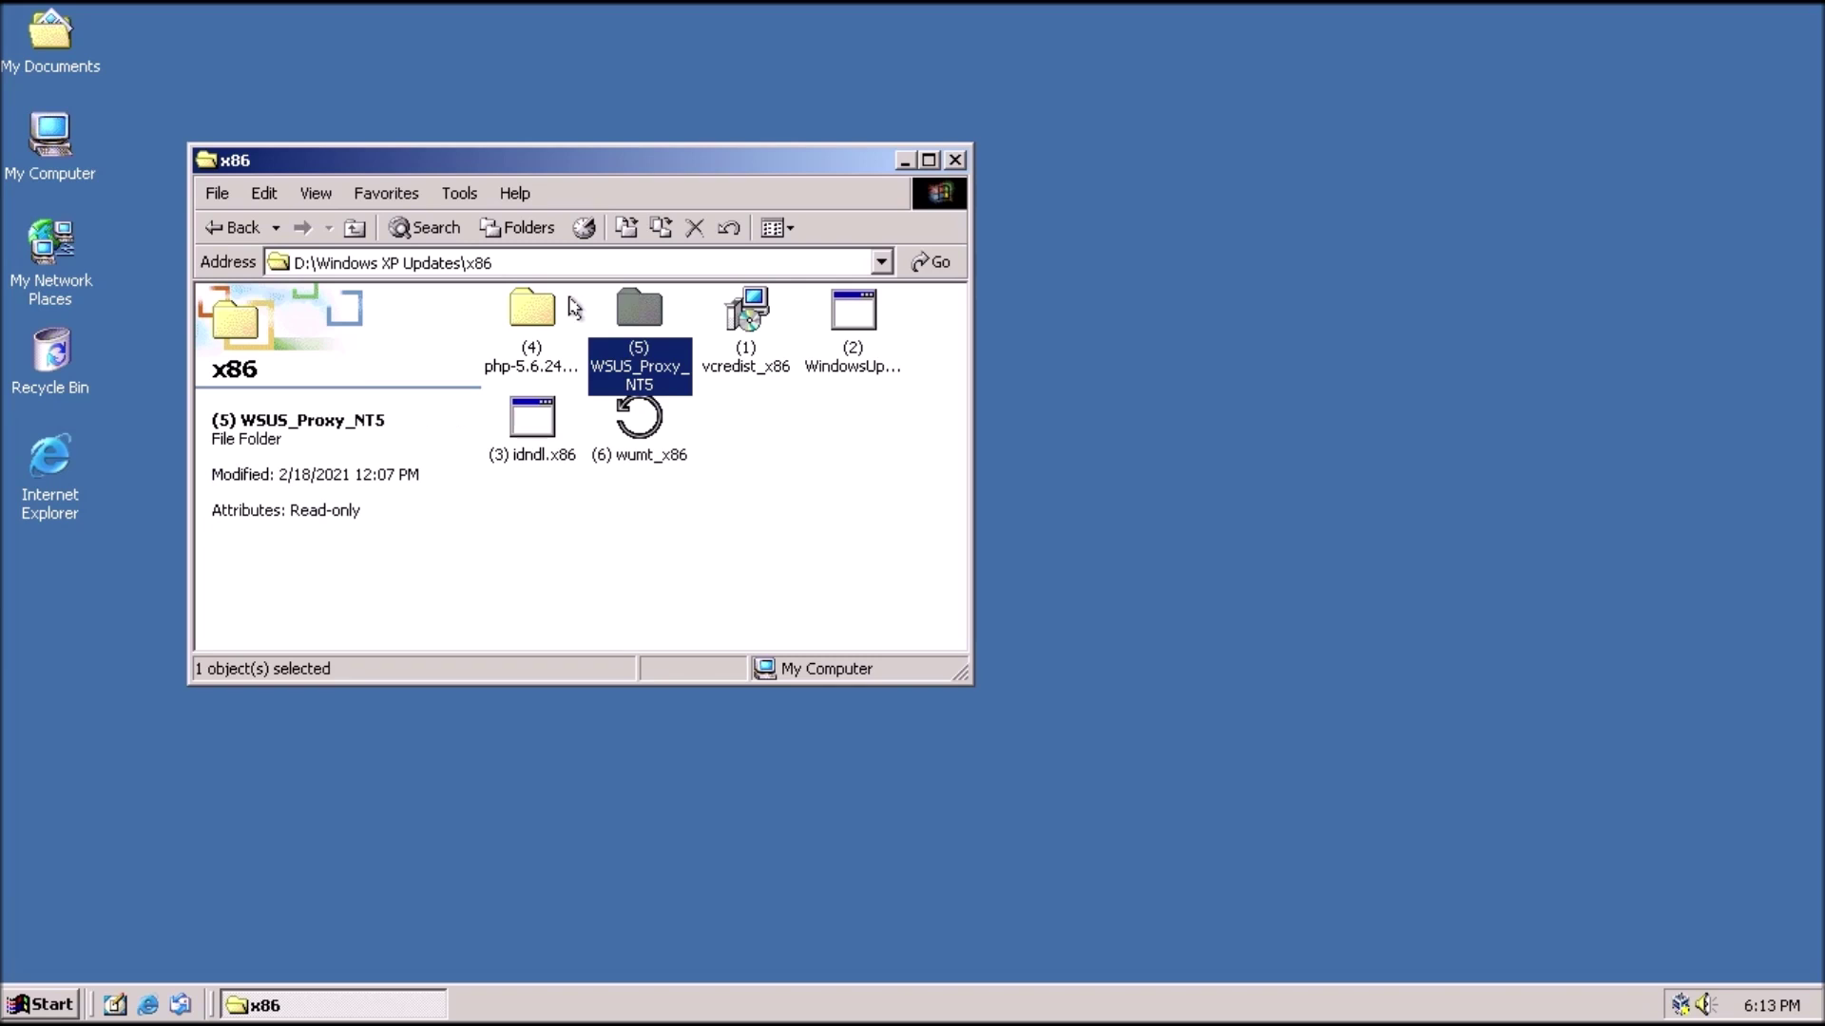
{"action": "left_click", "coordinate": [526, 314]}
{"action": "double_click", "coordinate": [622, 309]}
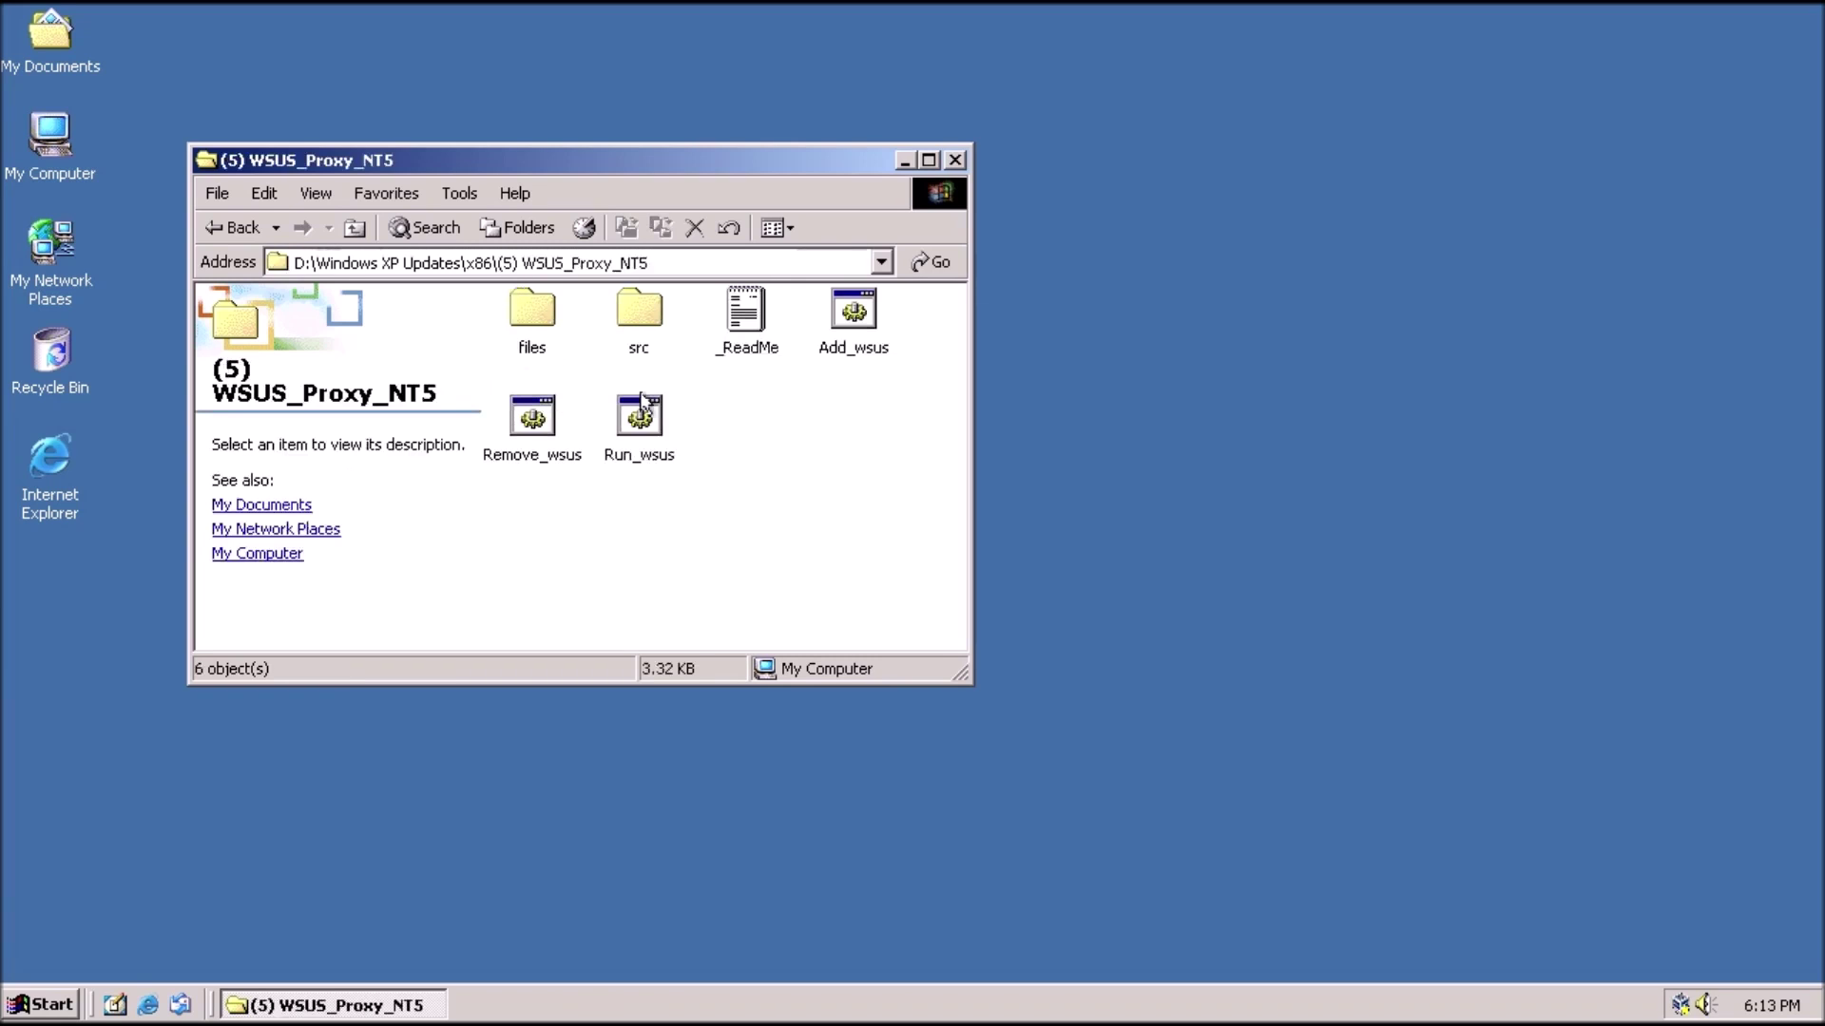
{"action": "right_click", "coordinate": [842, 334]}
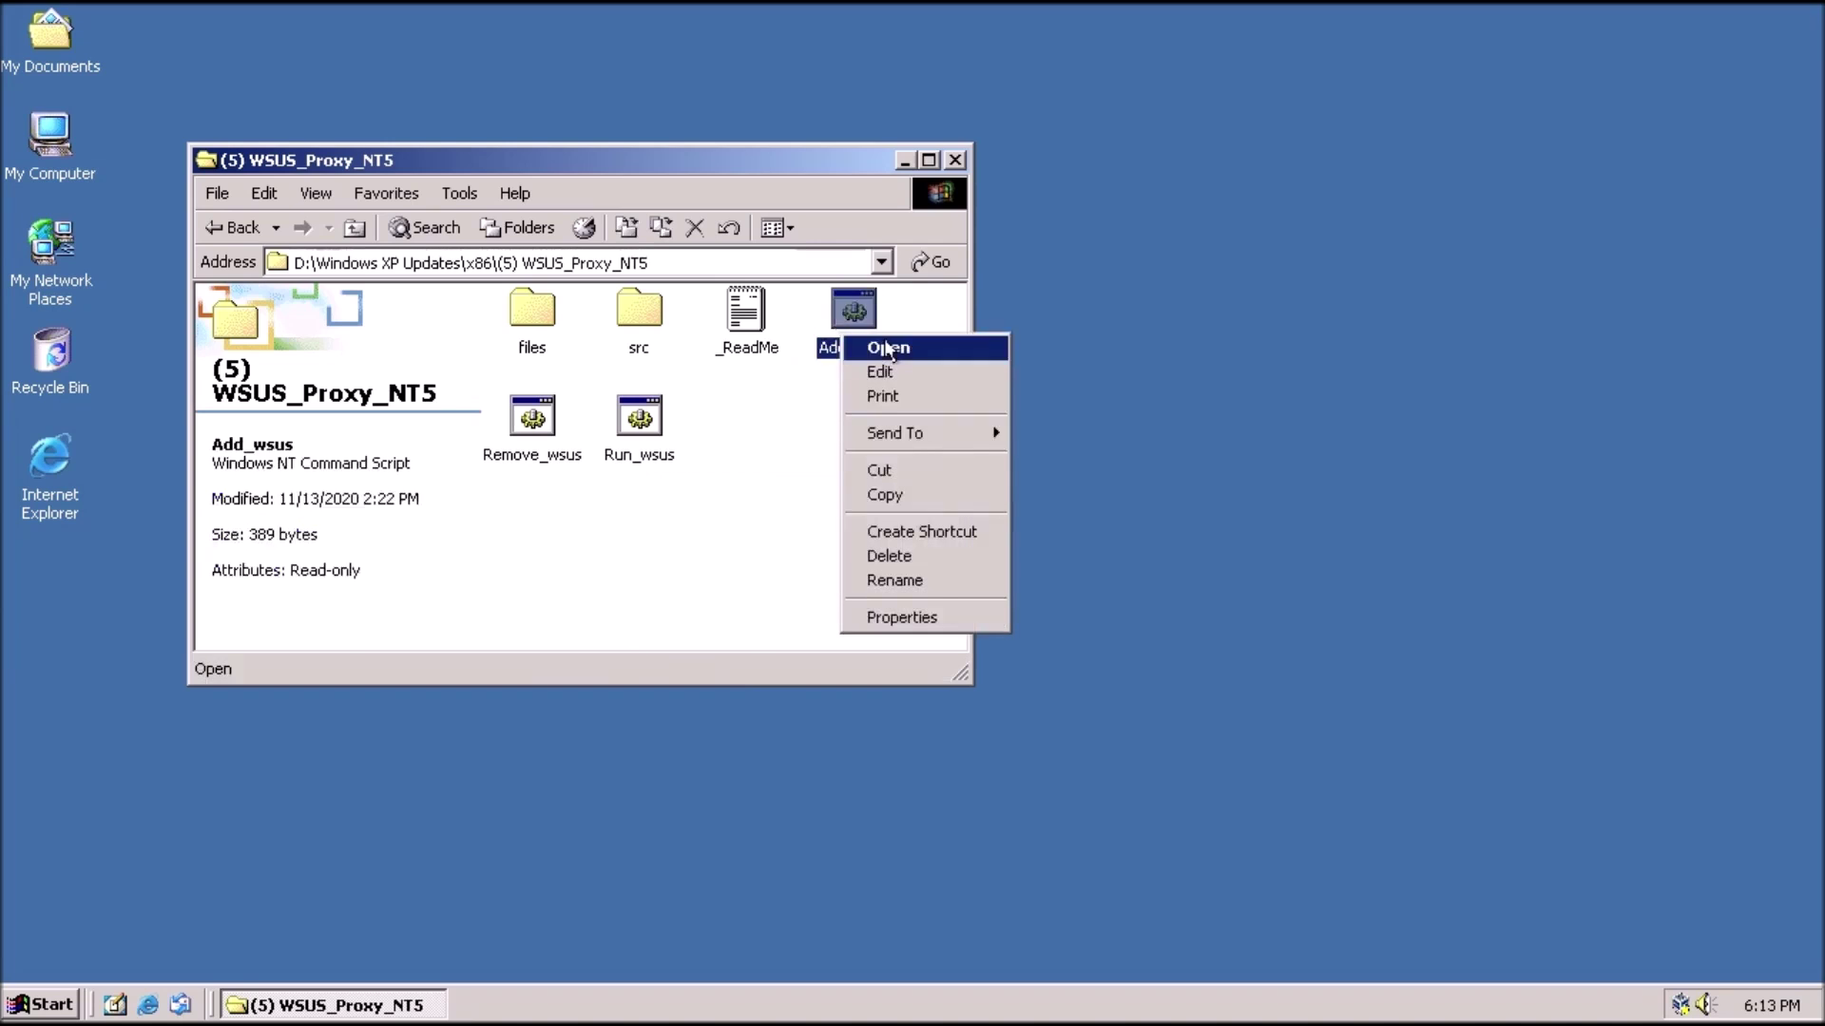
Open the Add_wsus script in Notepad, move it aside, and launch regedit from Run.
{"action": "left_click", "coordinate": [886, 372]}
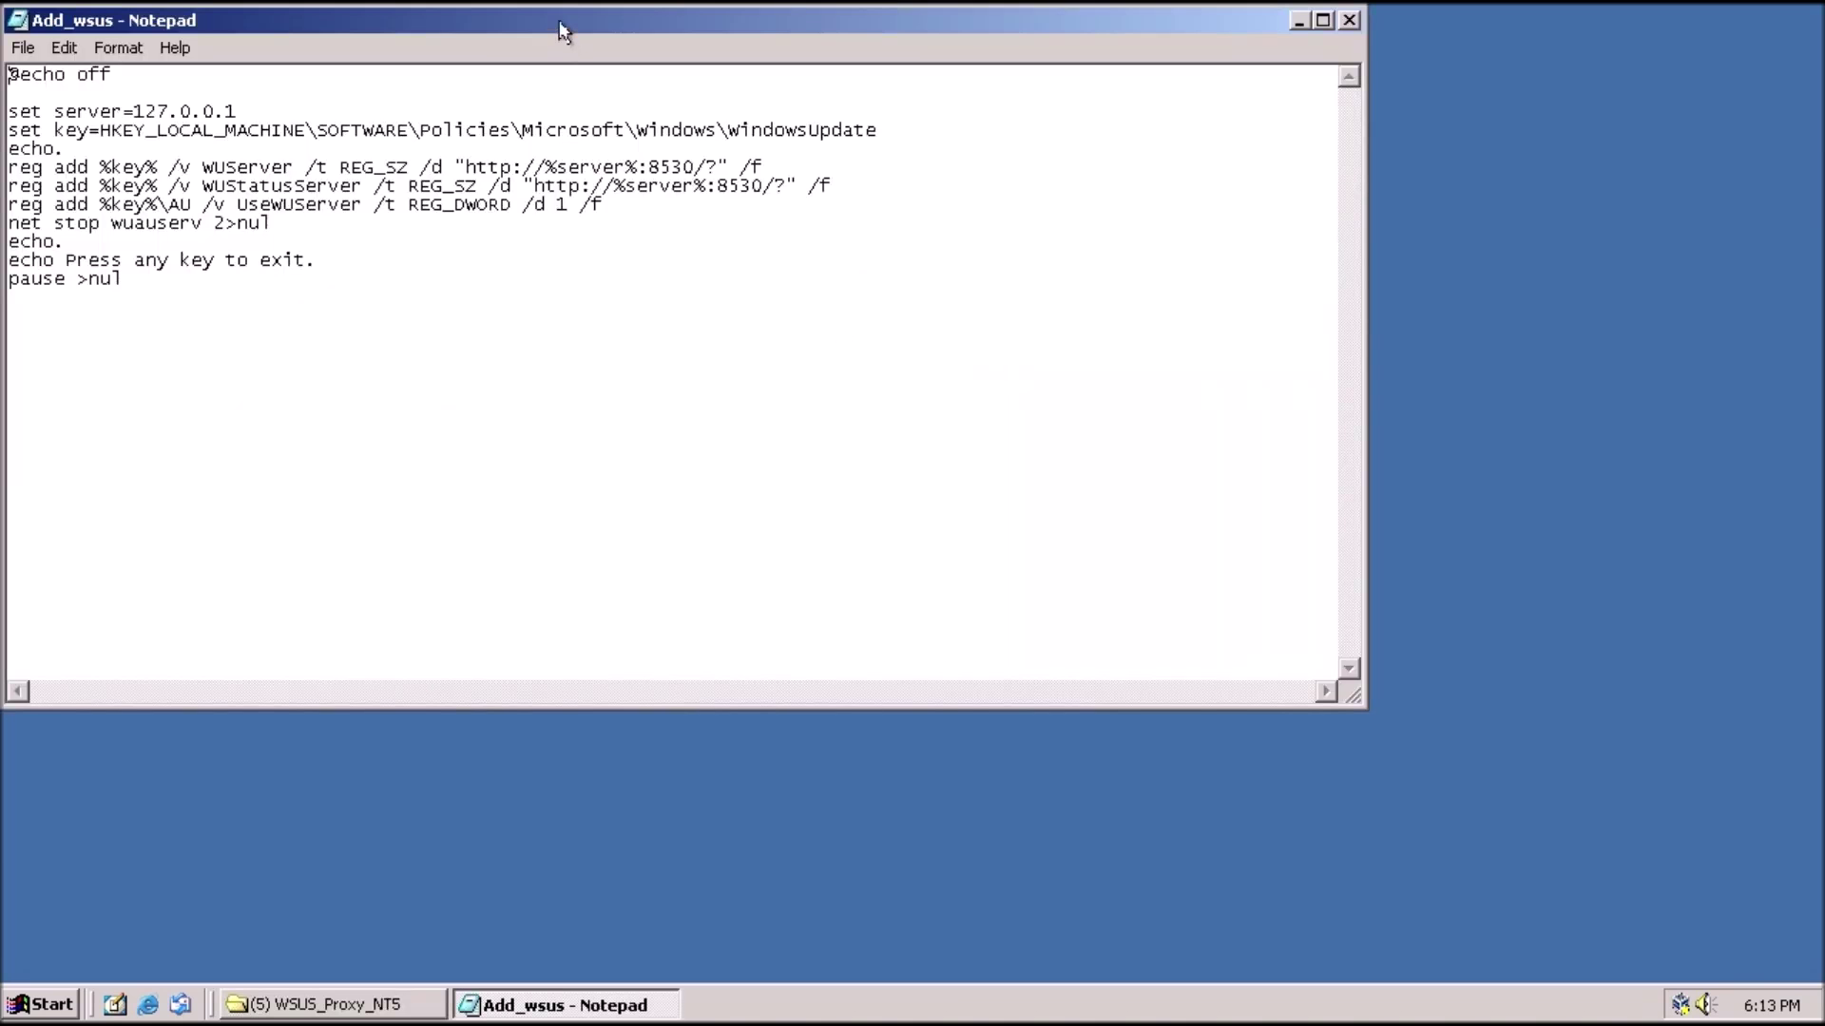
{"action": "left_click_drag", "start_coordinate": [561, 29], "coordinate": [1039, 210]}
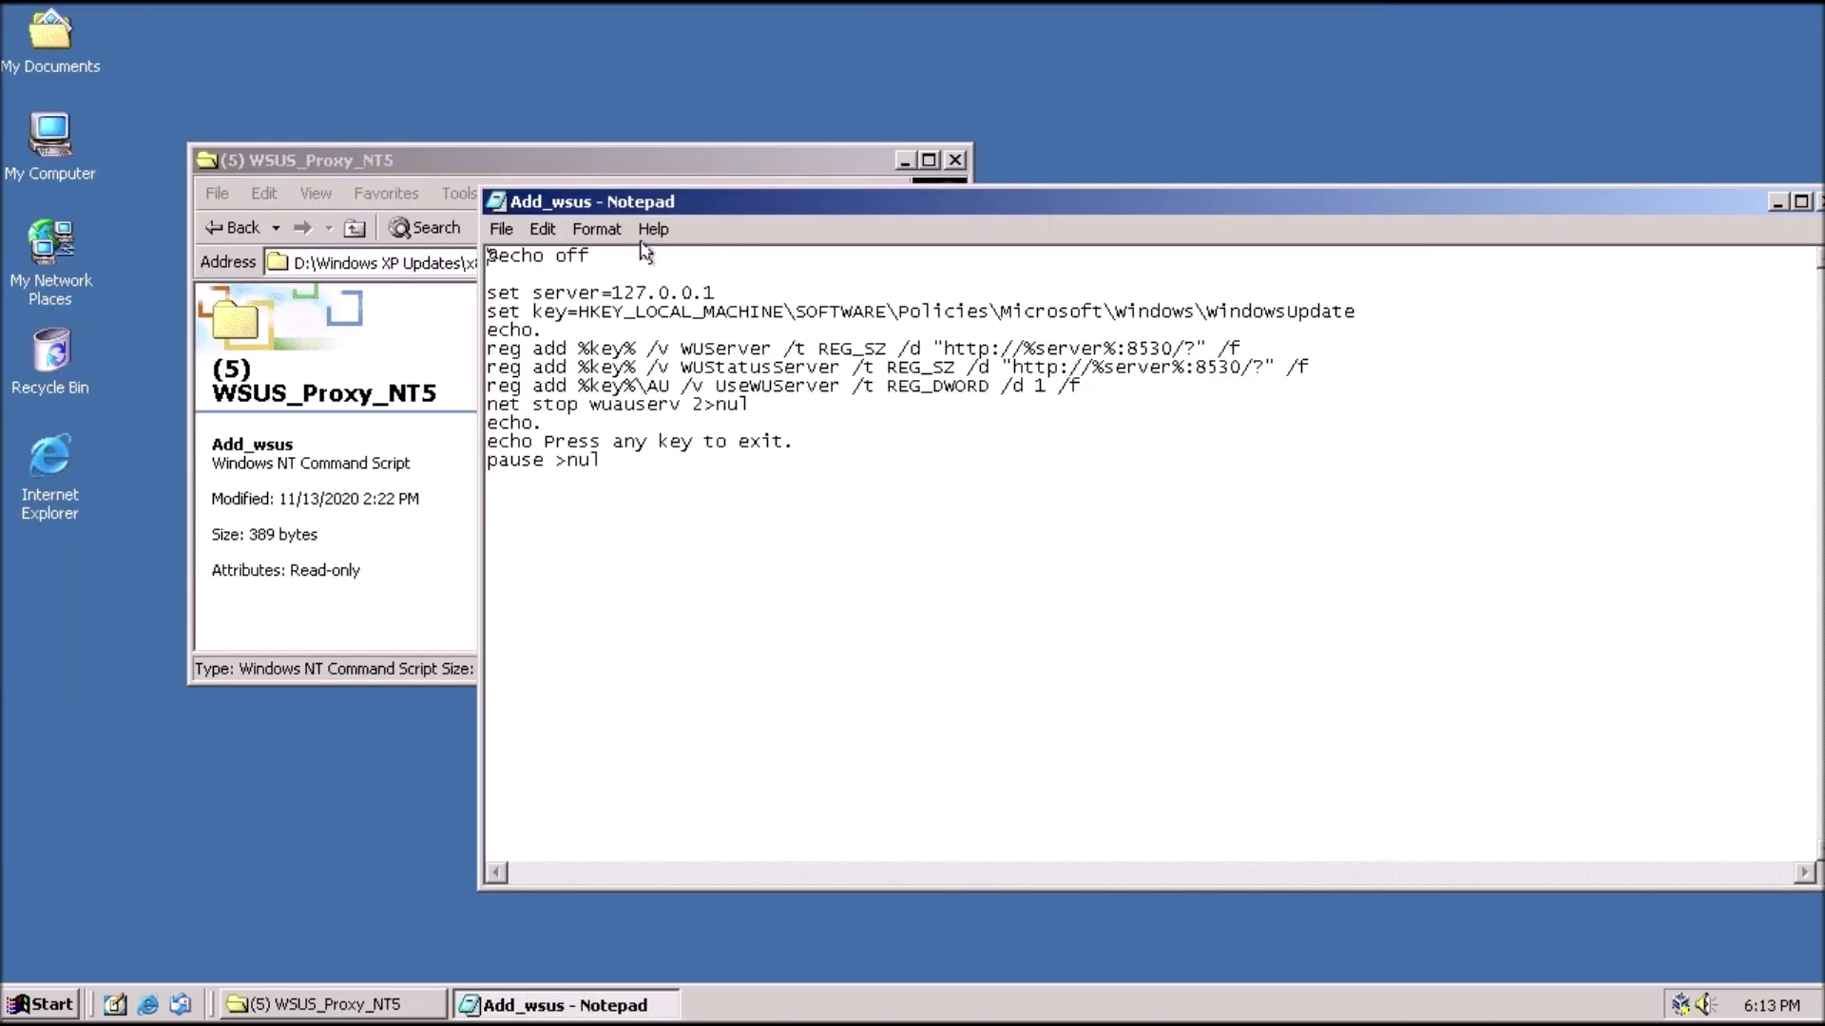
{"action": "key", "text": "super+r"}
{"action": "left_click", "coordinate": [160, 922]}
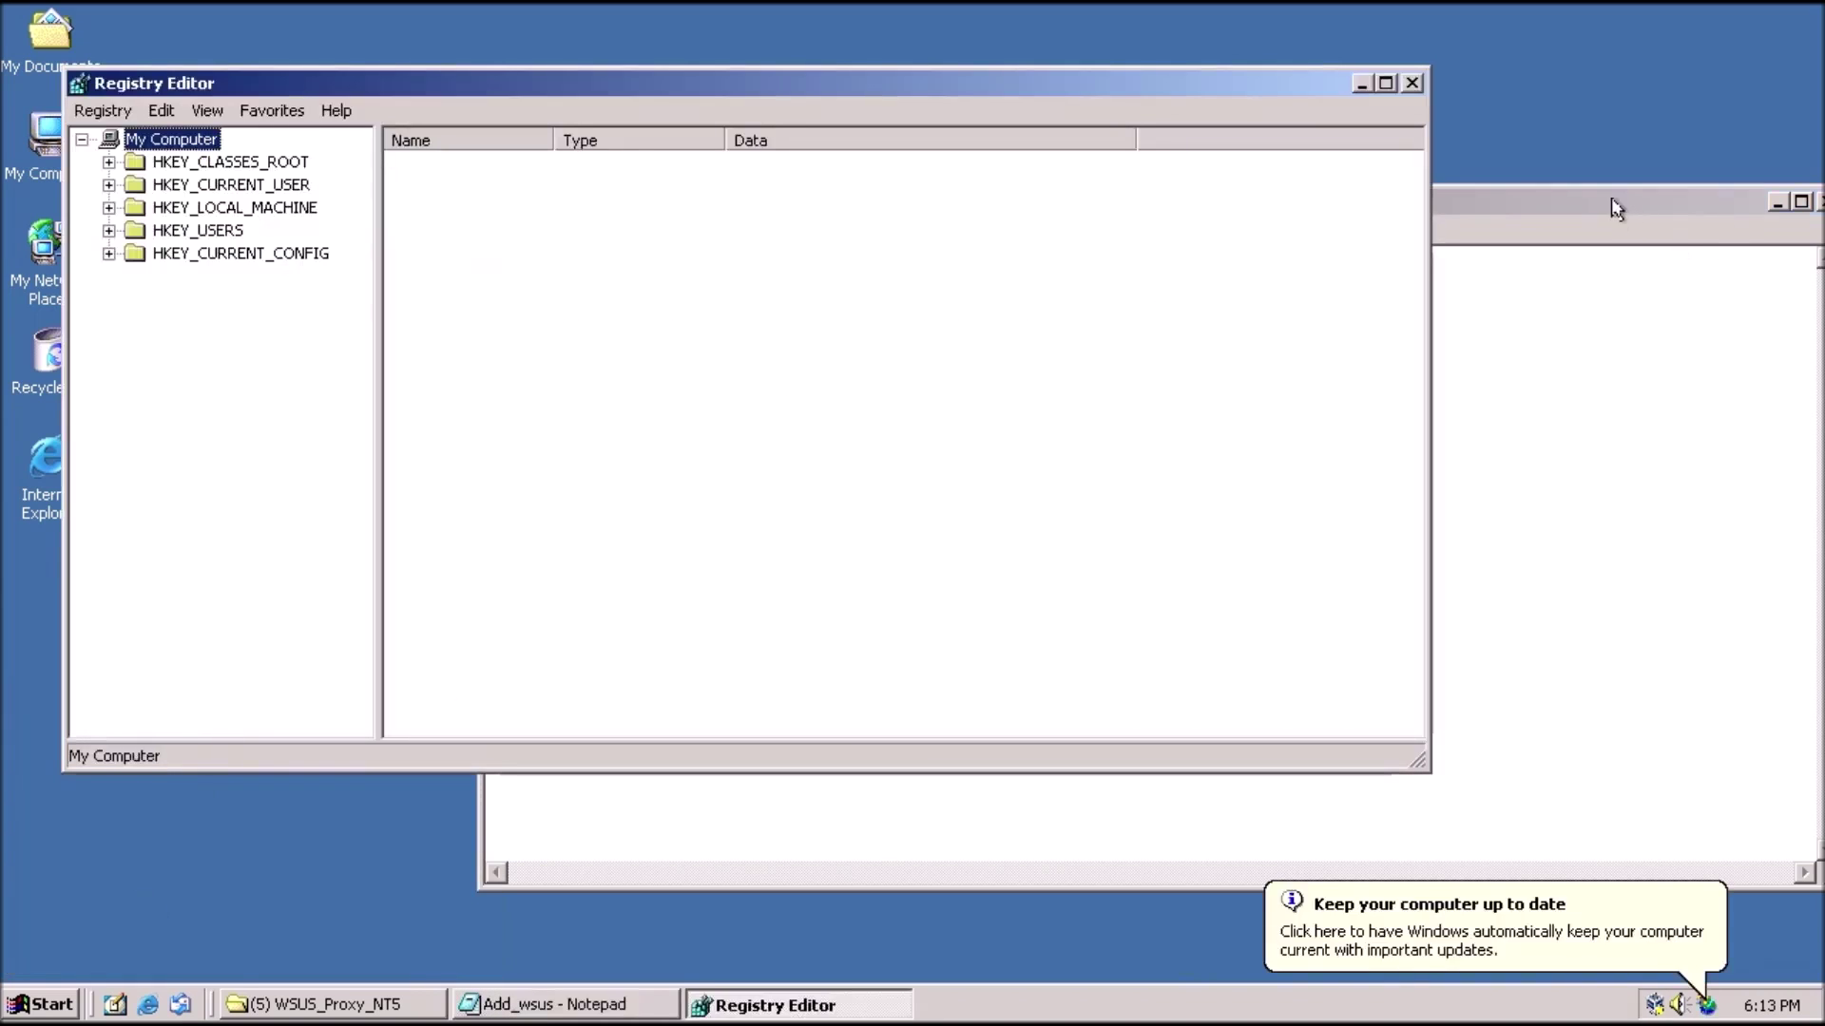
Expand HKEY_LOCAL_MACHINE\SOFTWARE\Policies\Microsoft, confirming the path against Add_wsus, and select the Windows key.
{"action": "left_click_drag", "start_coordinate": [1611, 198], "coordinate": [1820, 234]}
{"action": "left_click", "coordinate": [109, 207]}
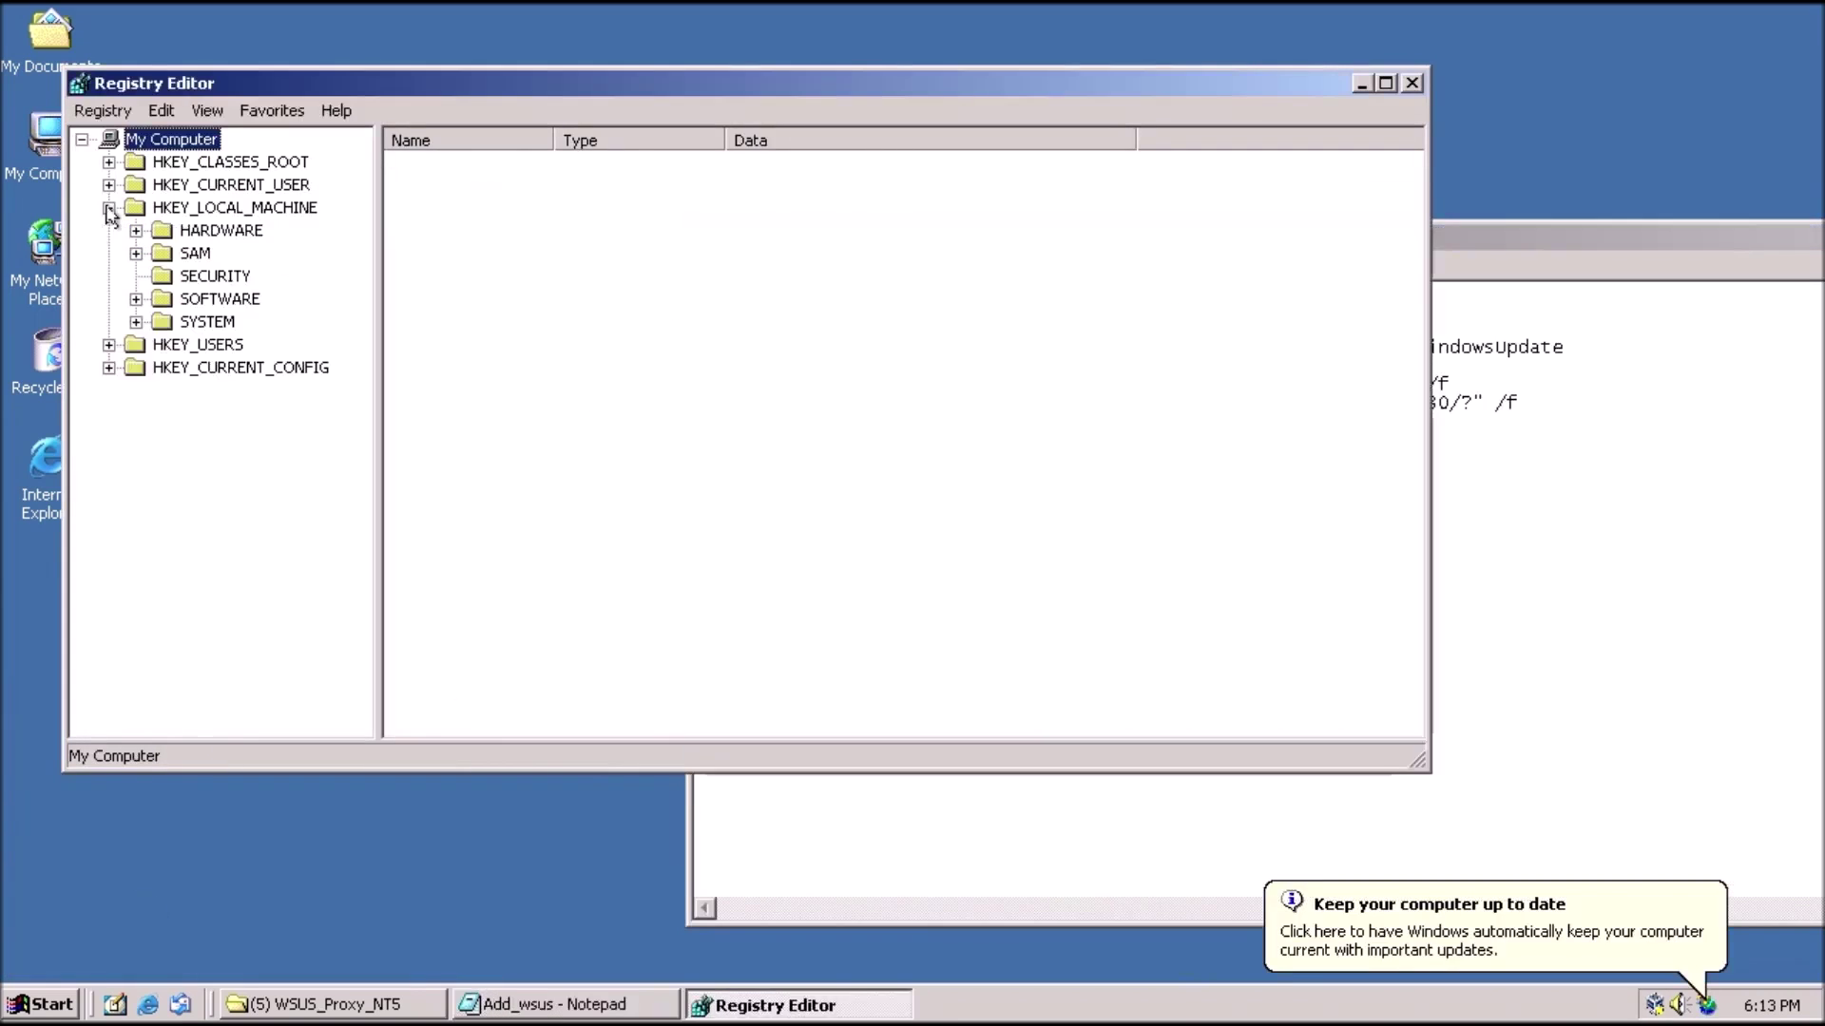
{"action": "left_click", "coordinate": [136, 299]}
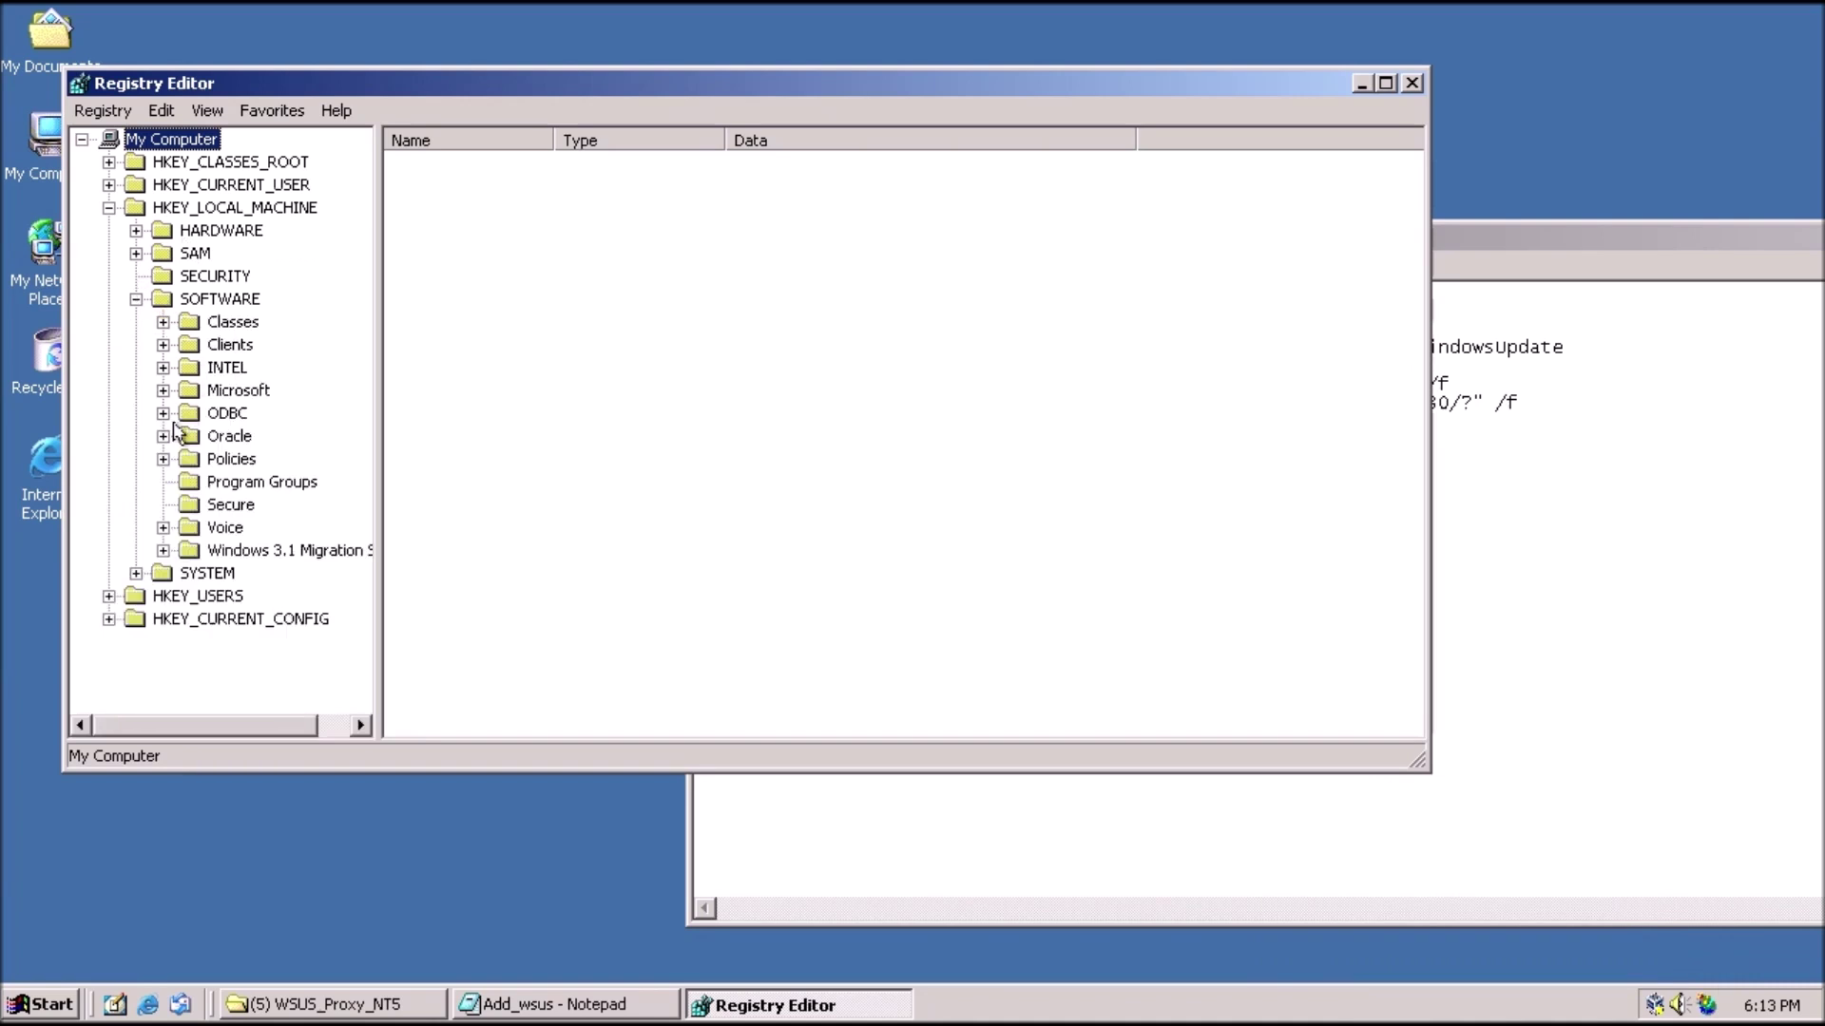
{"action": "left_click", "coordinate": [163, 459]}
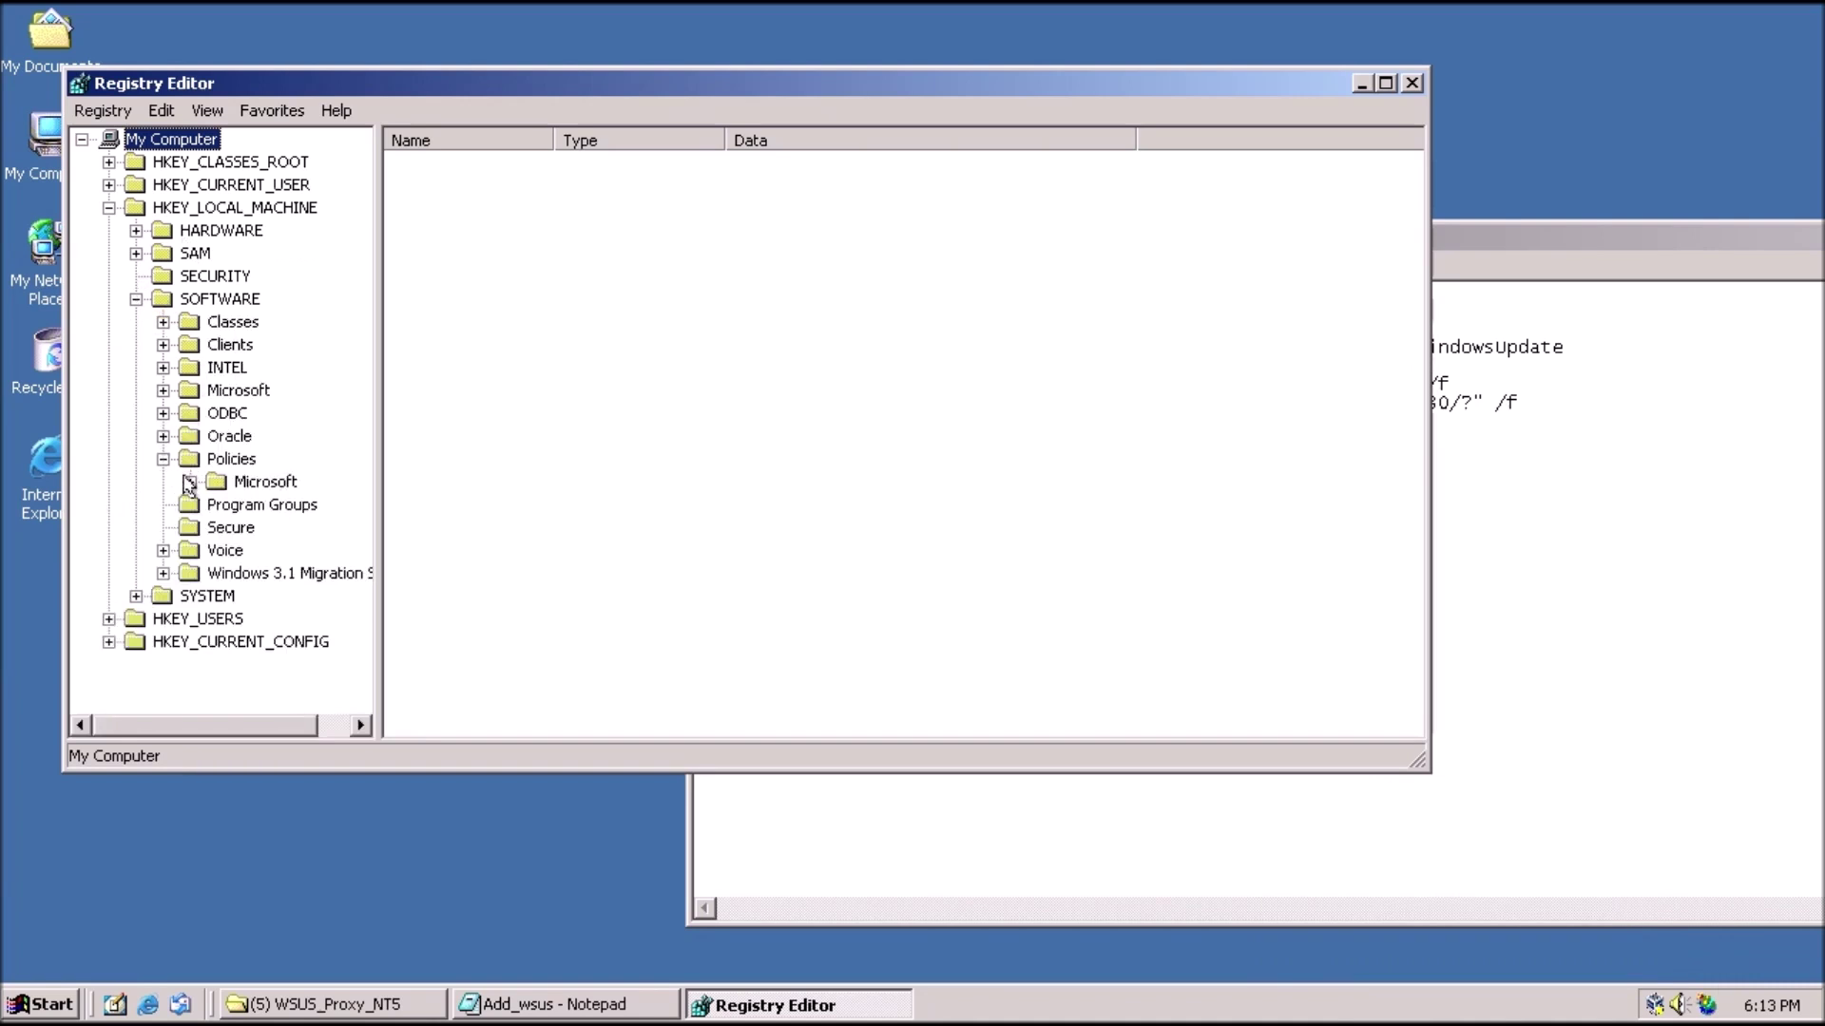
{"action": "left_click", "coordinate": [190, 481]}
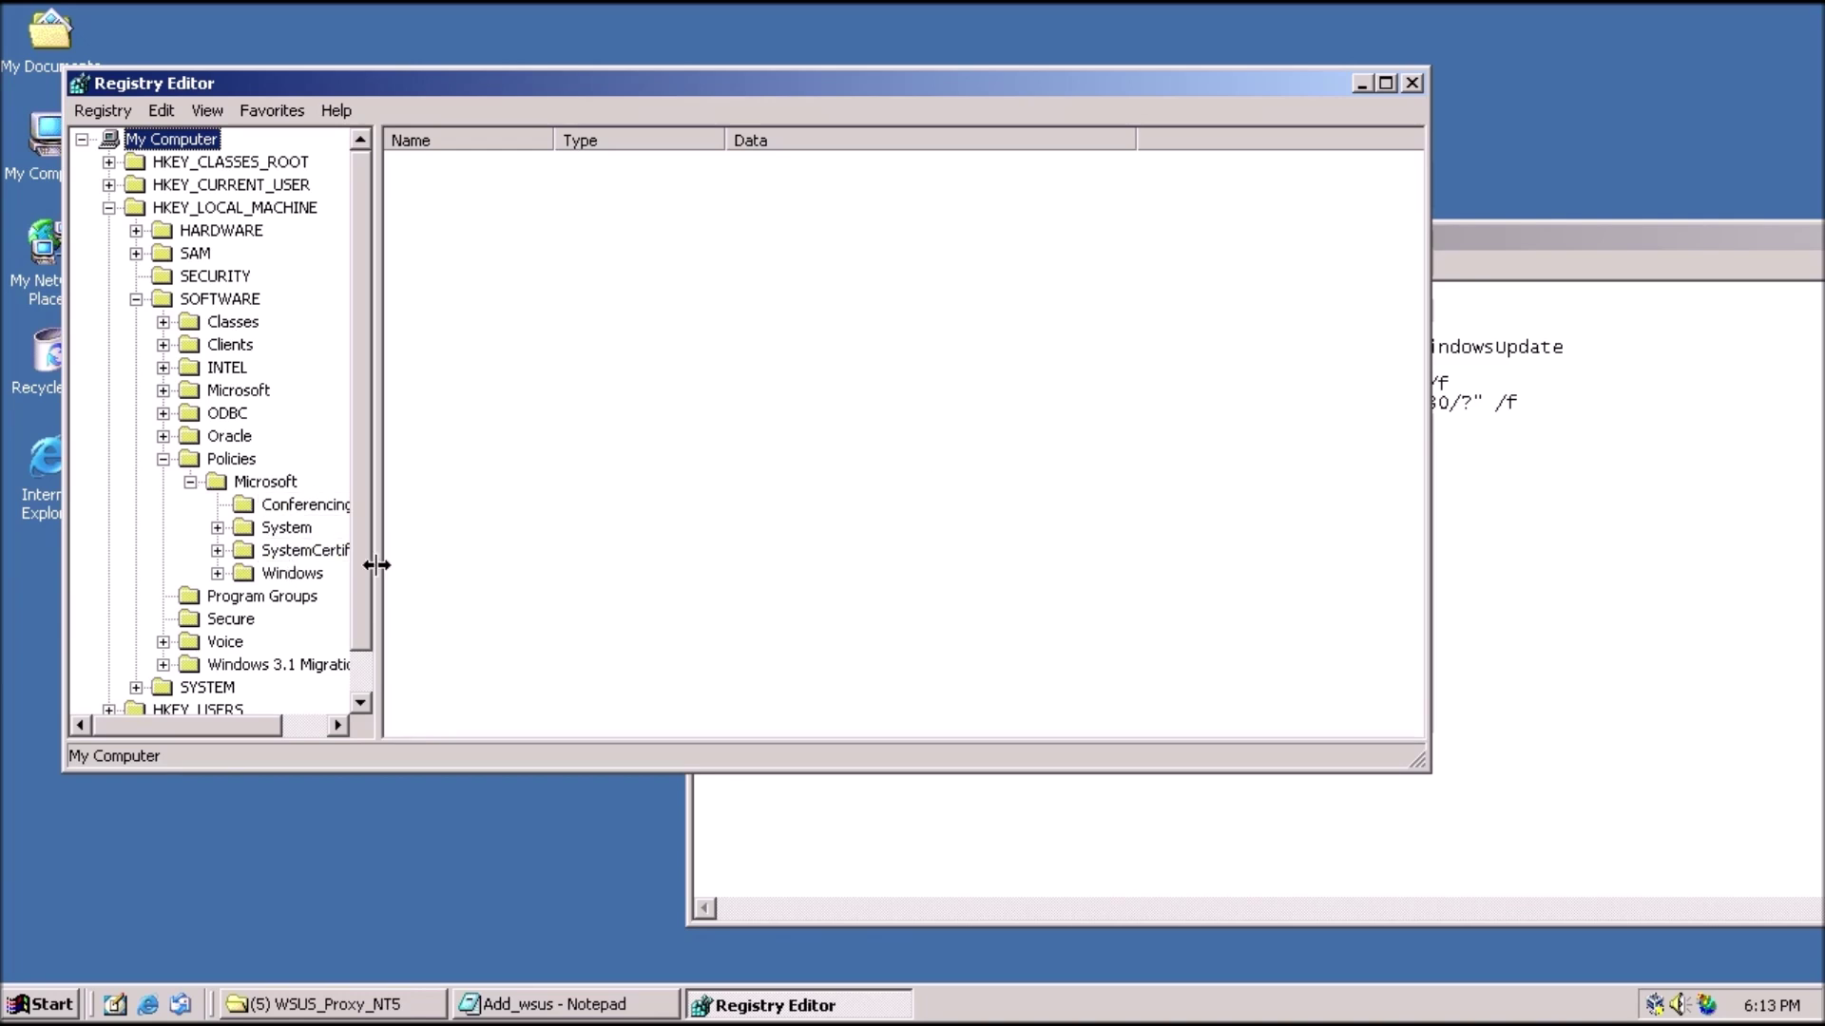
{"action": "left_click", "coordinate": [1533, 247]}
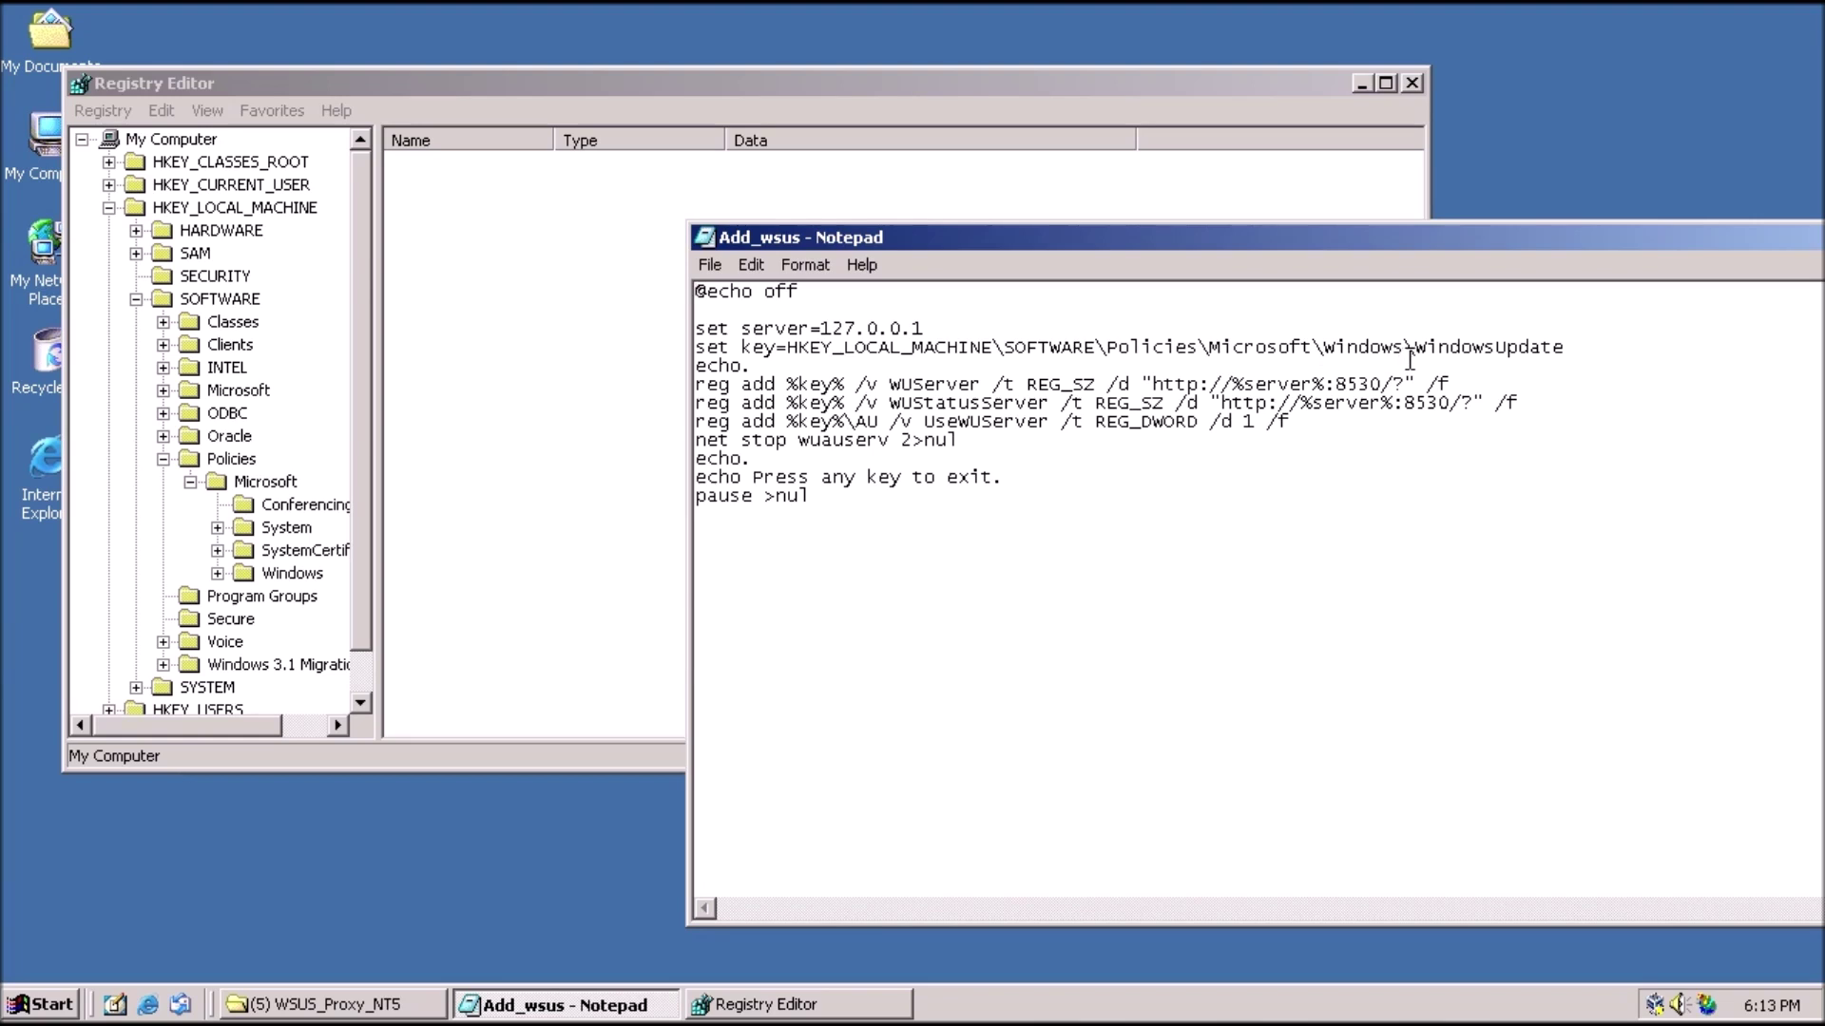
{"action": "left_click", "coordinate": [217, 573]}
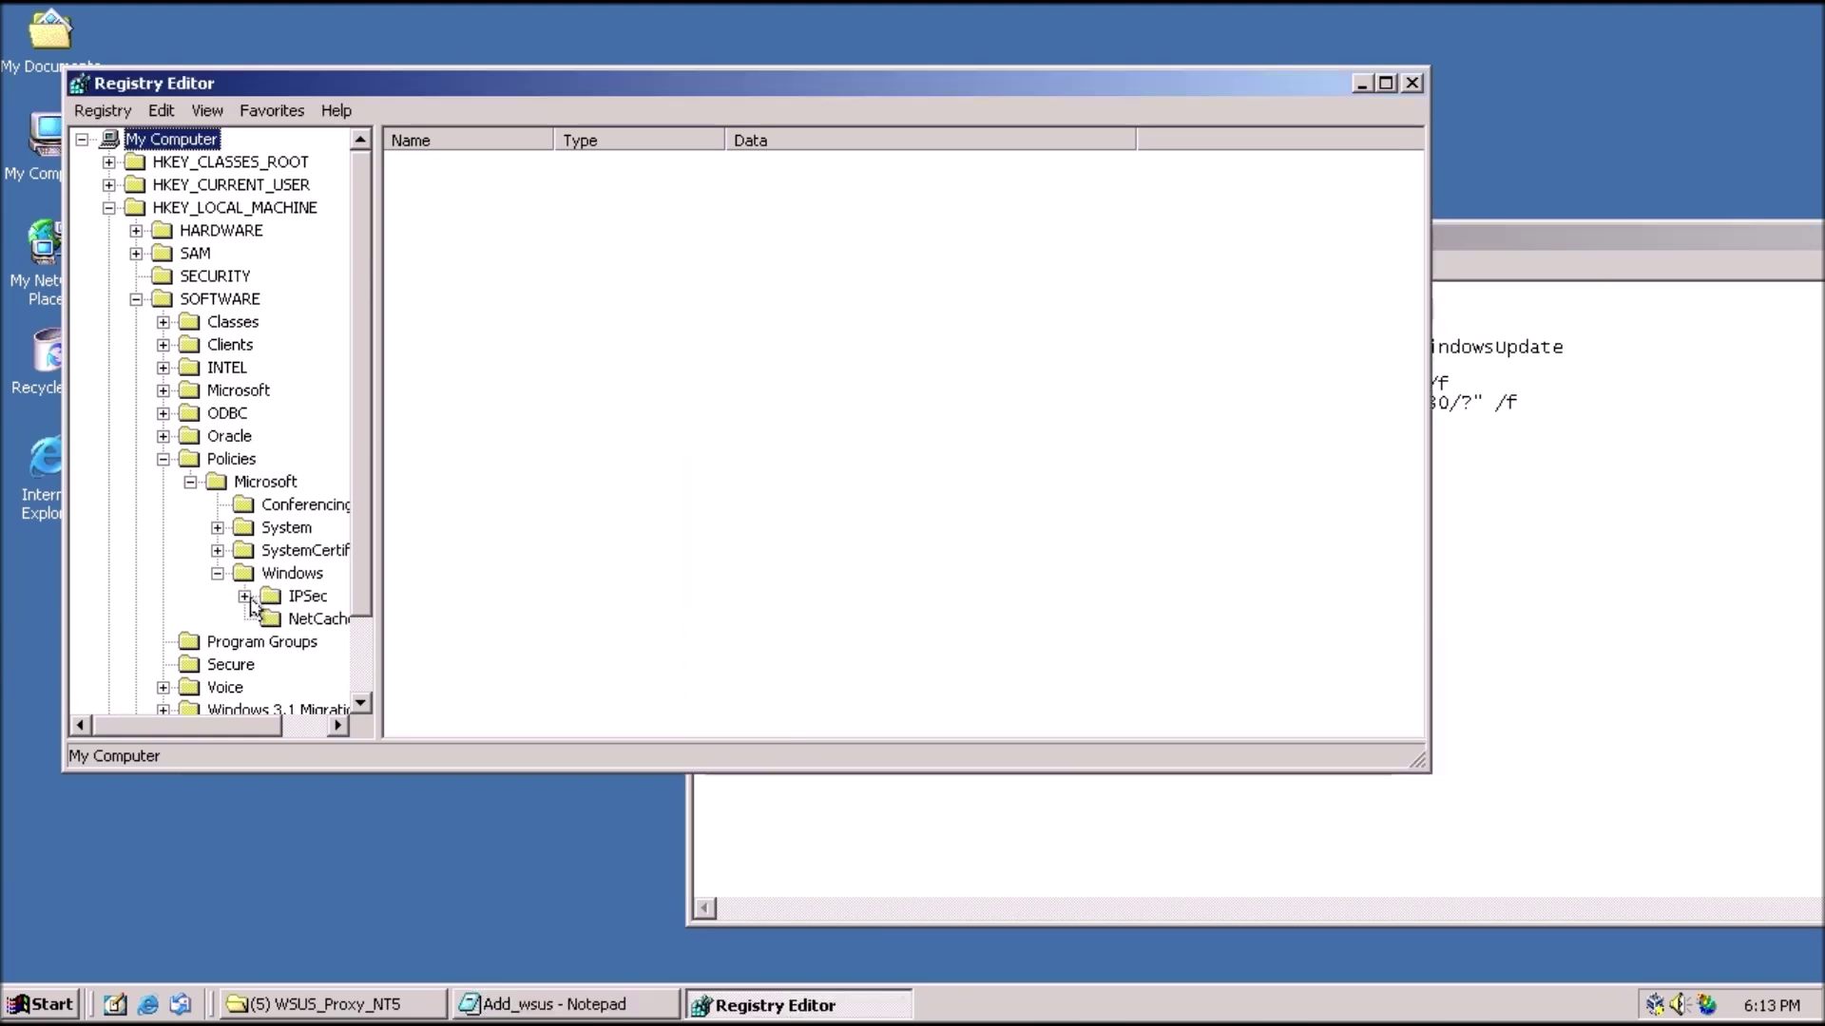
{"action": "left_click", "coordinate": [292, 578]}
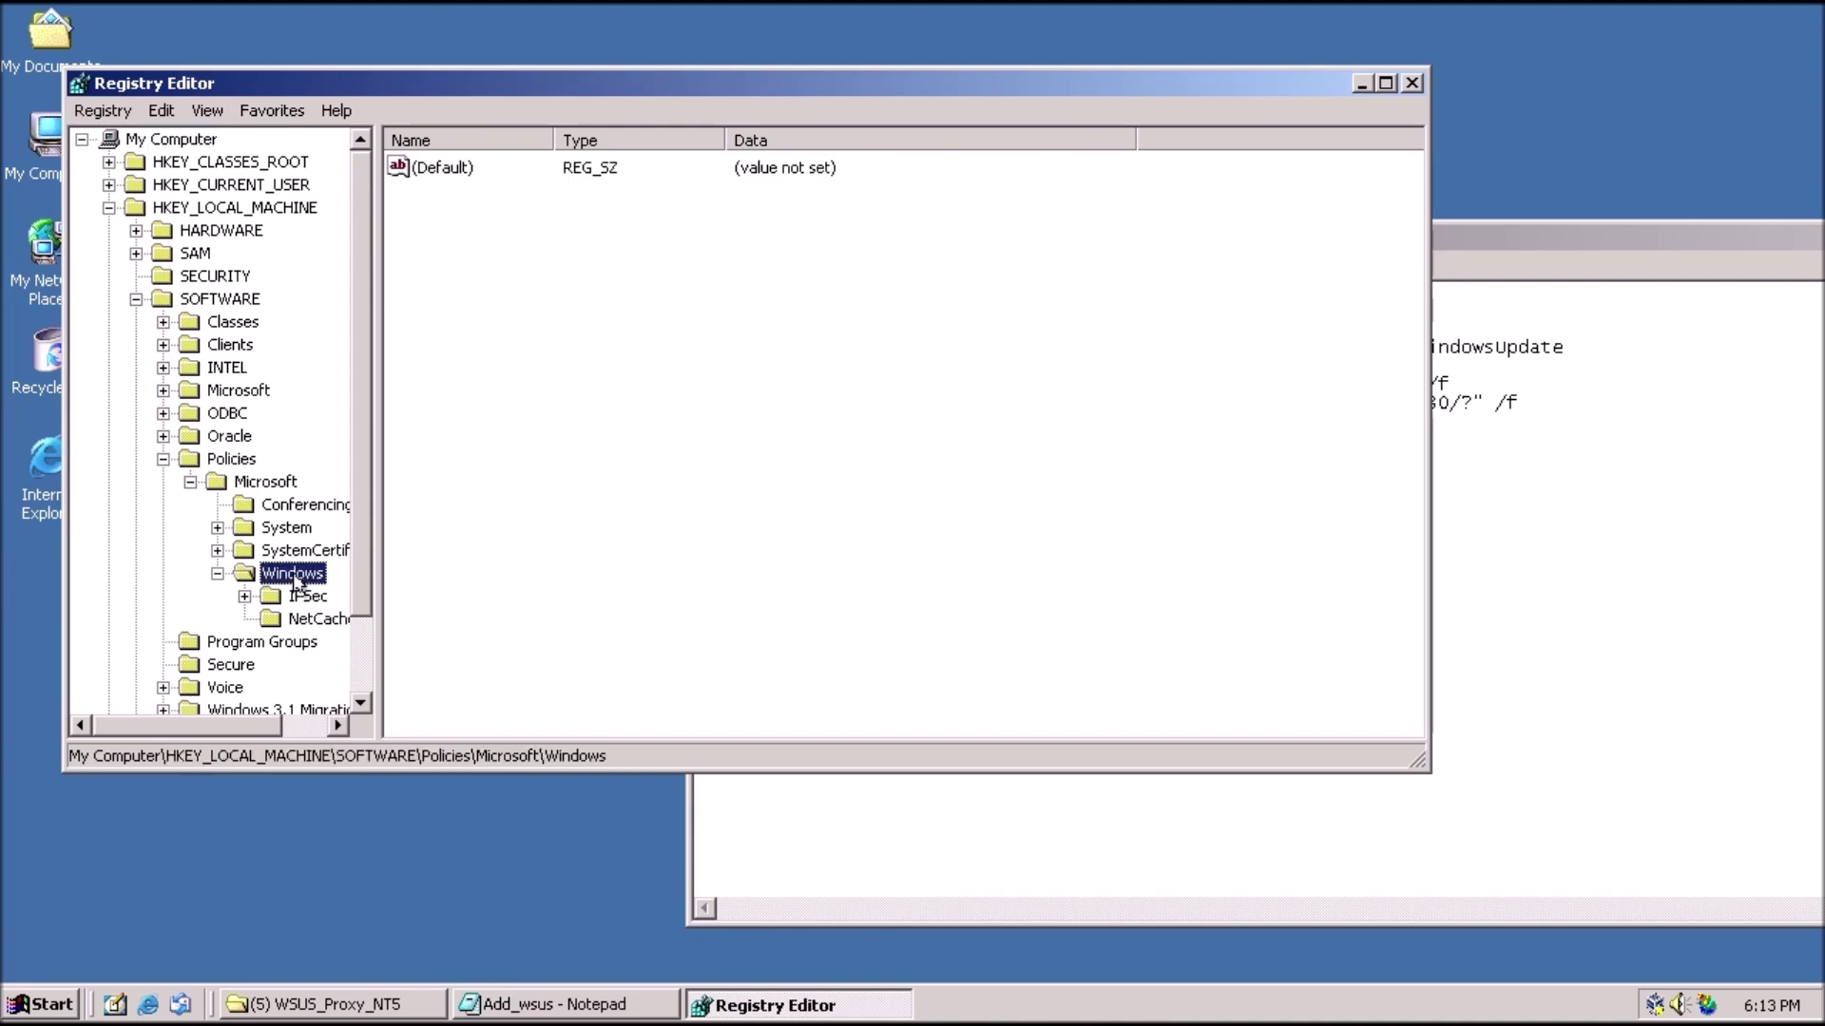
{"action": "right_click", "coordinate": [303, 576]}
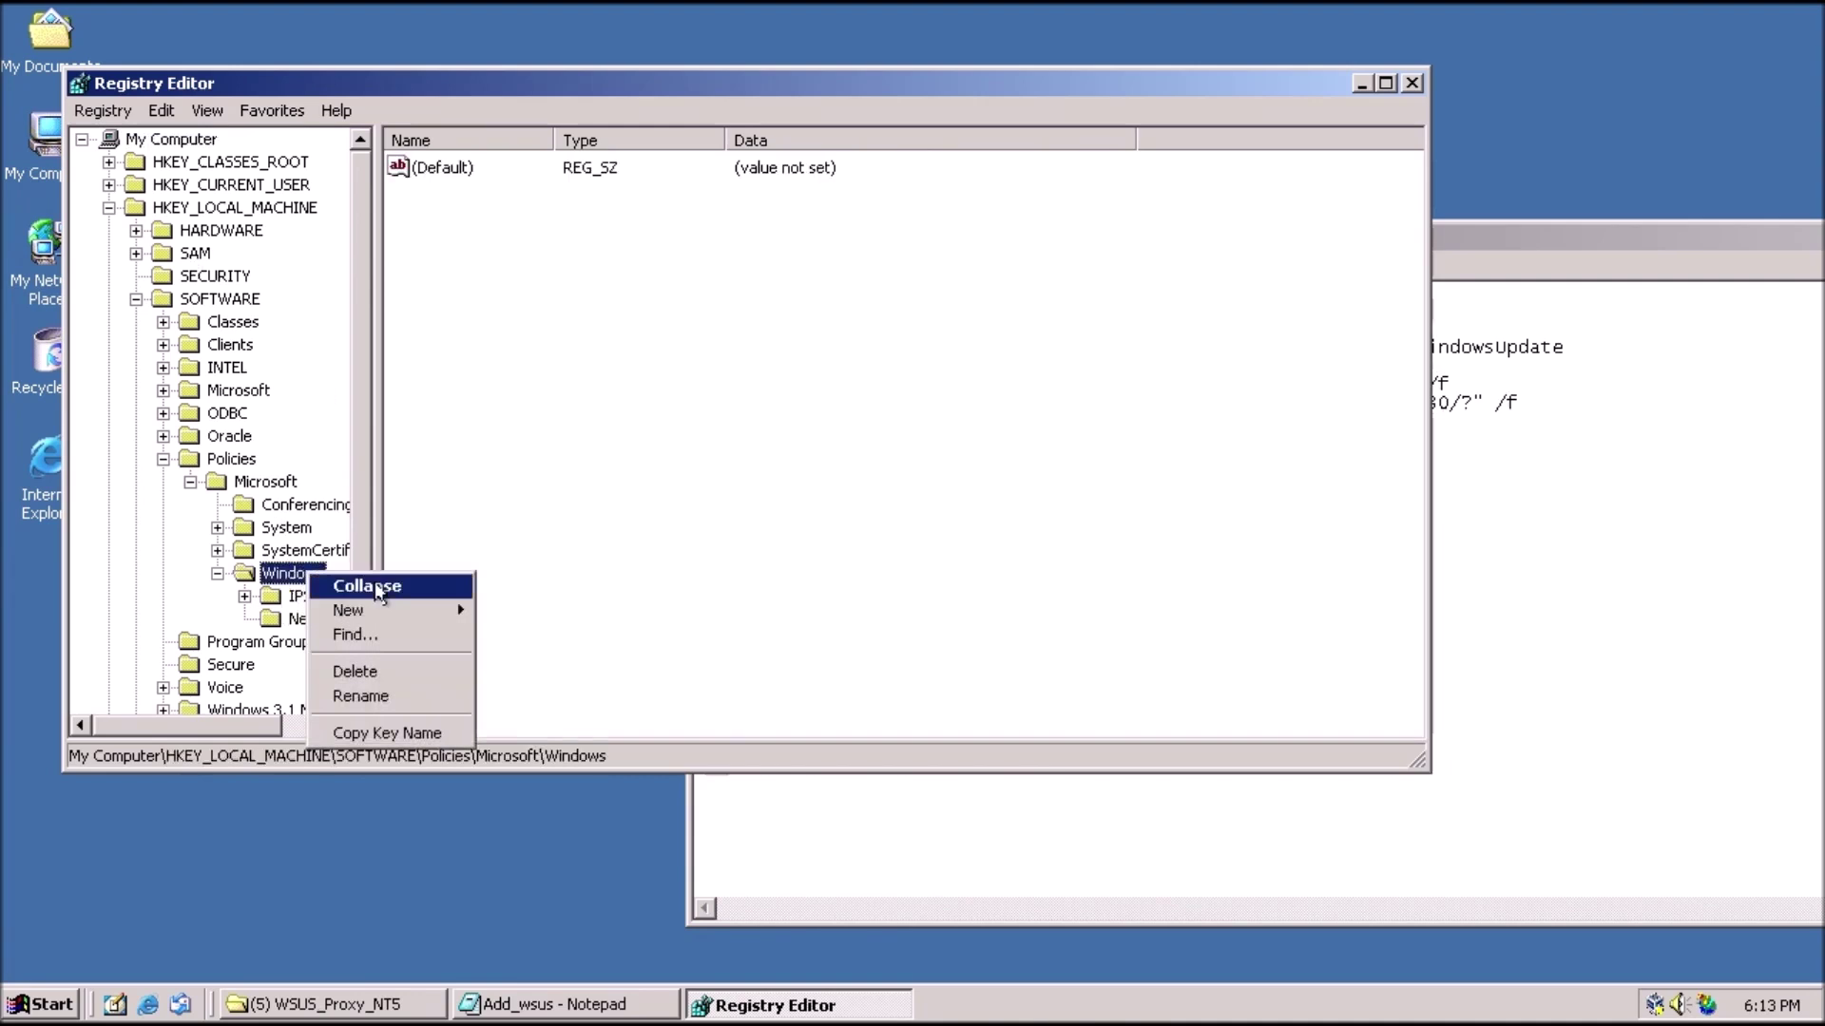
Create a new key named WindowsUpdate under Policies\Microsoft\Windows.
{"action": "mouse_move", "coordinate": [380, 610]}
{"action": "left_click", "coordinate": [528, 606]}
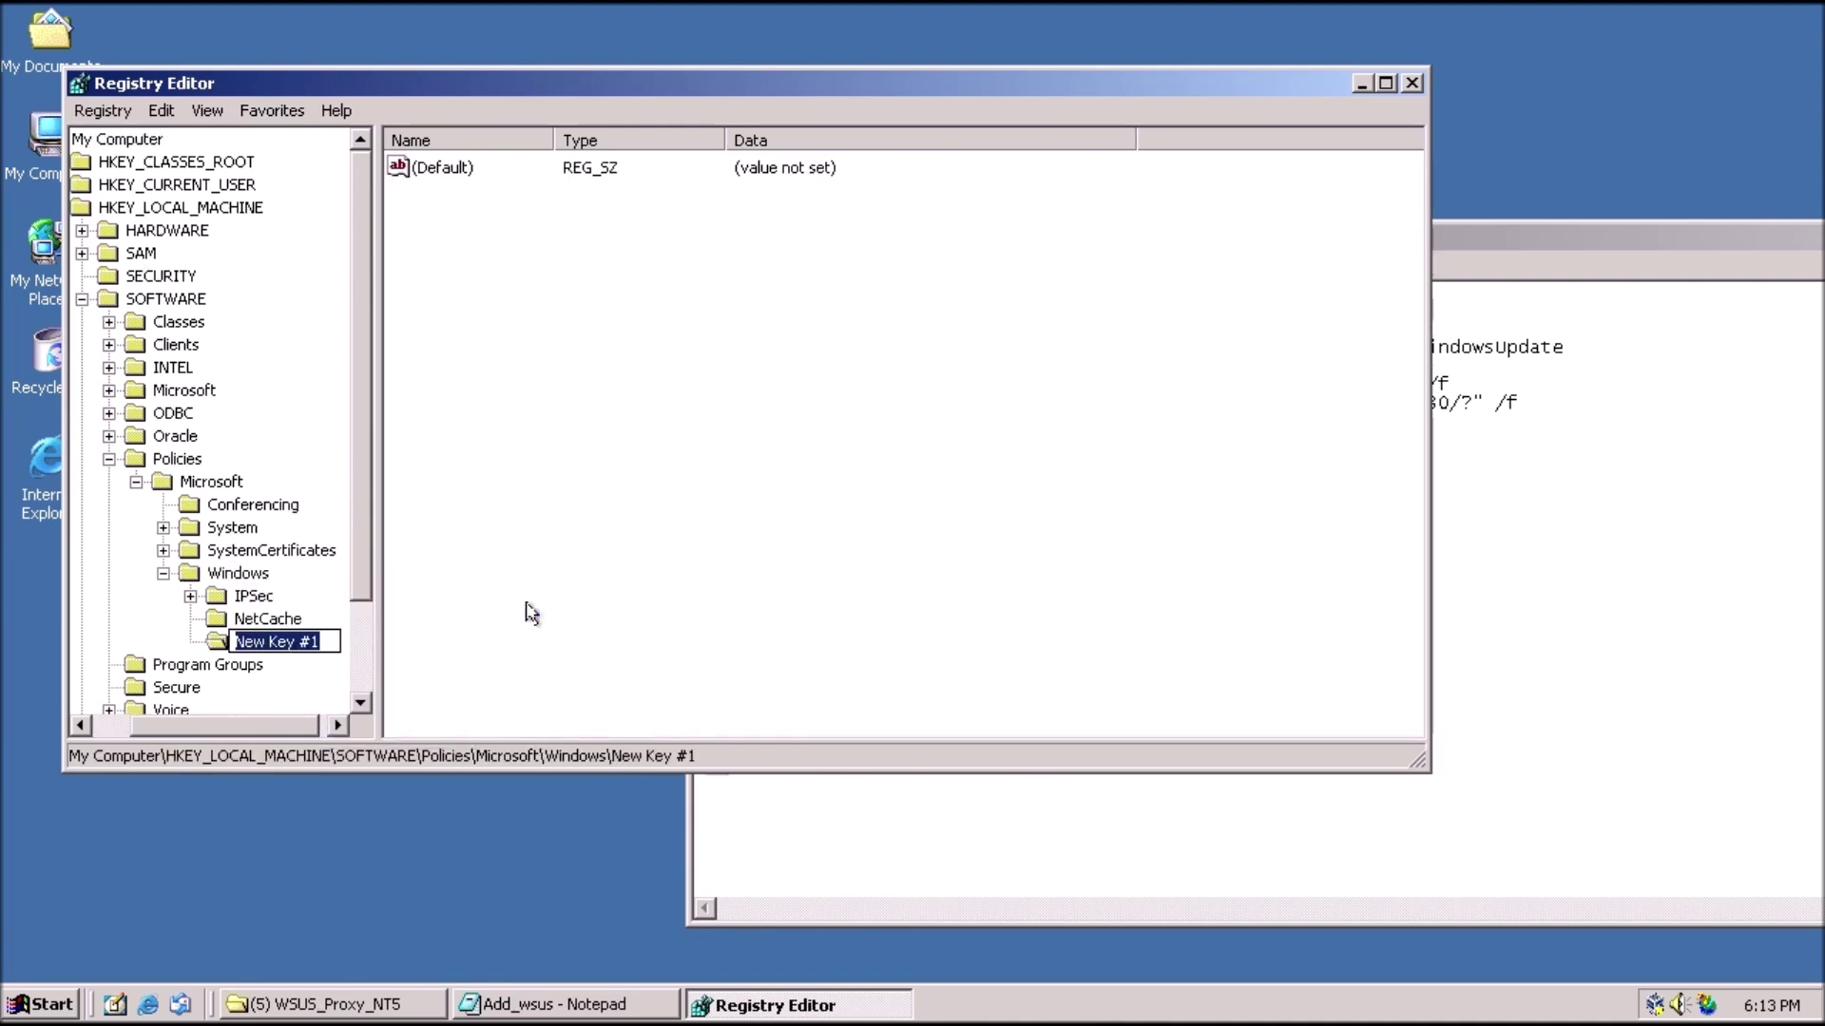
{"action": "type", "text": "WindowsU"}
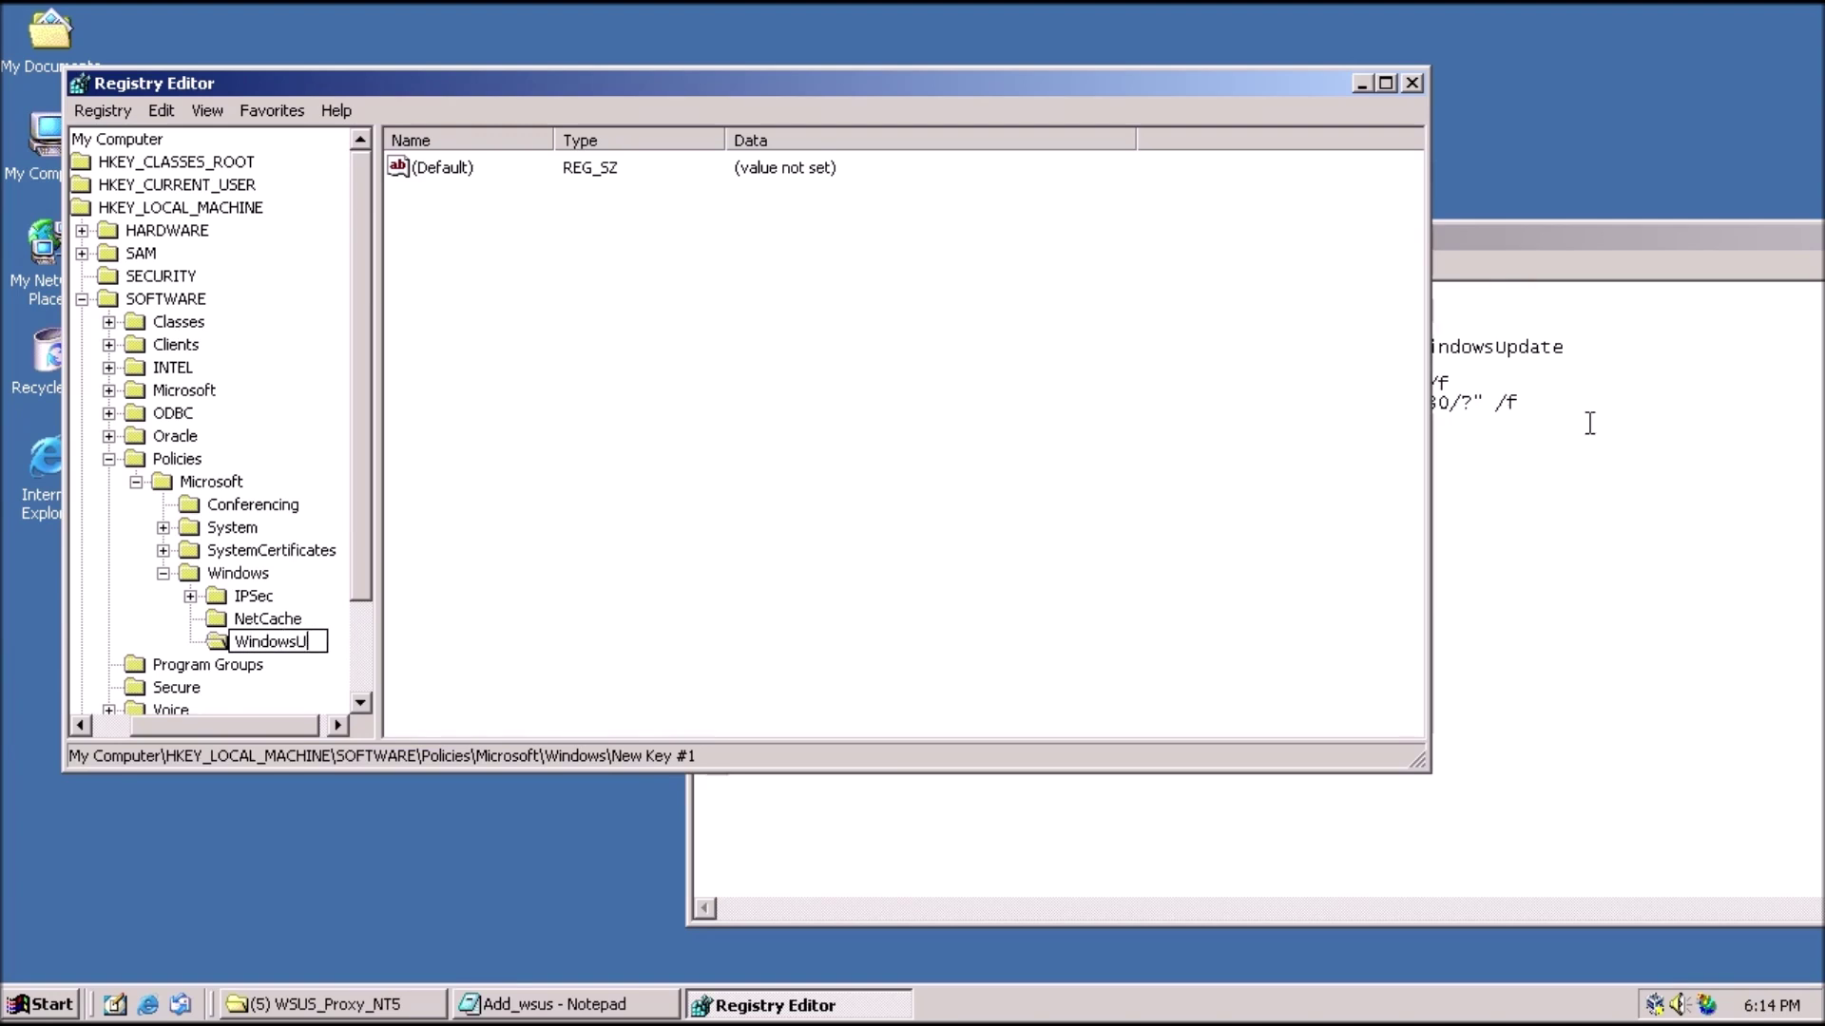
{"action": "type", "text": "pdate"}
{"action": "key", "text": "Return"}
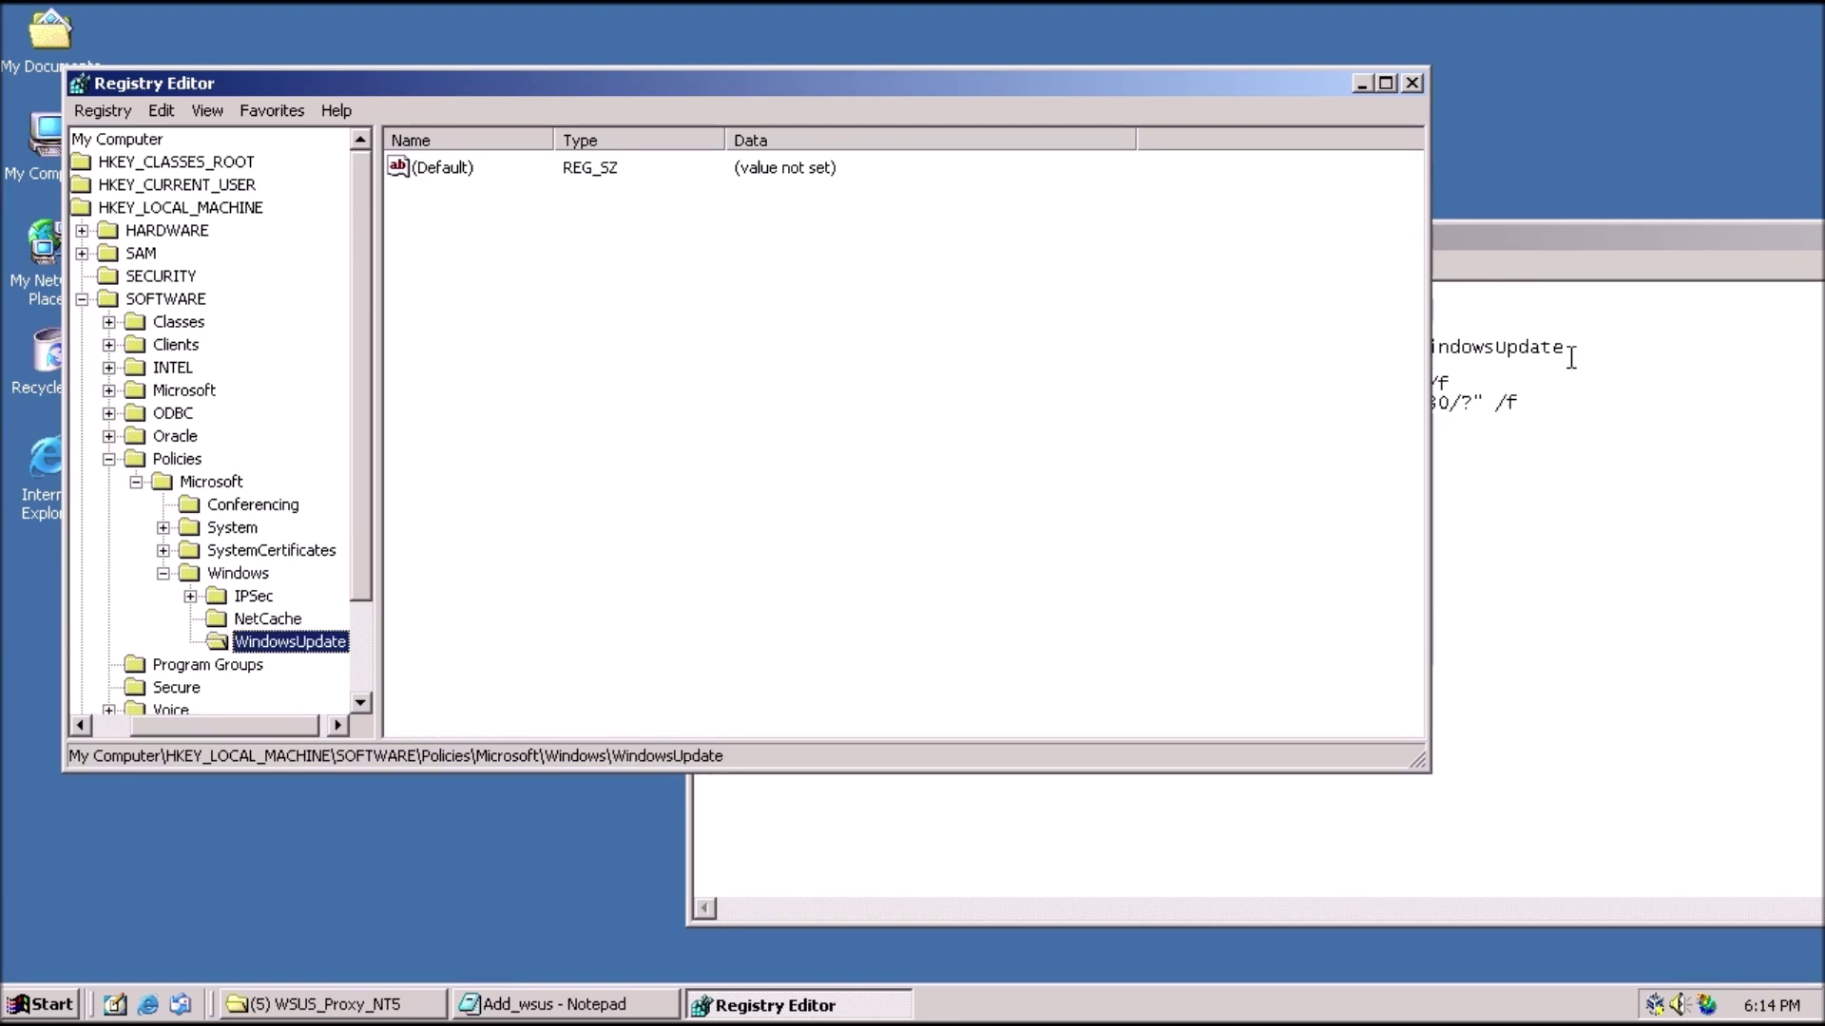
After checking the Add_wsus script, add an empty string value named WUServer to WindowsUpdate.
{"action": "left_click", "coordinate": [1736, 276]}
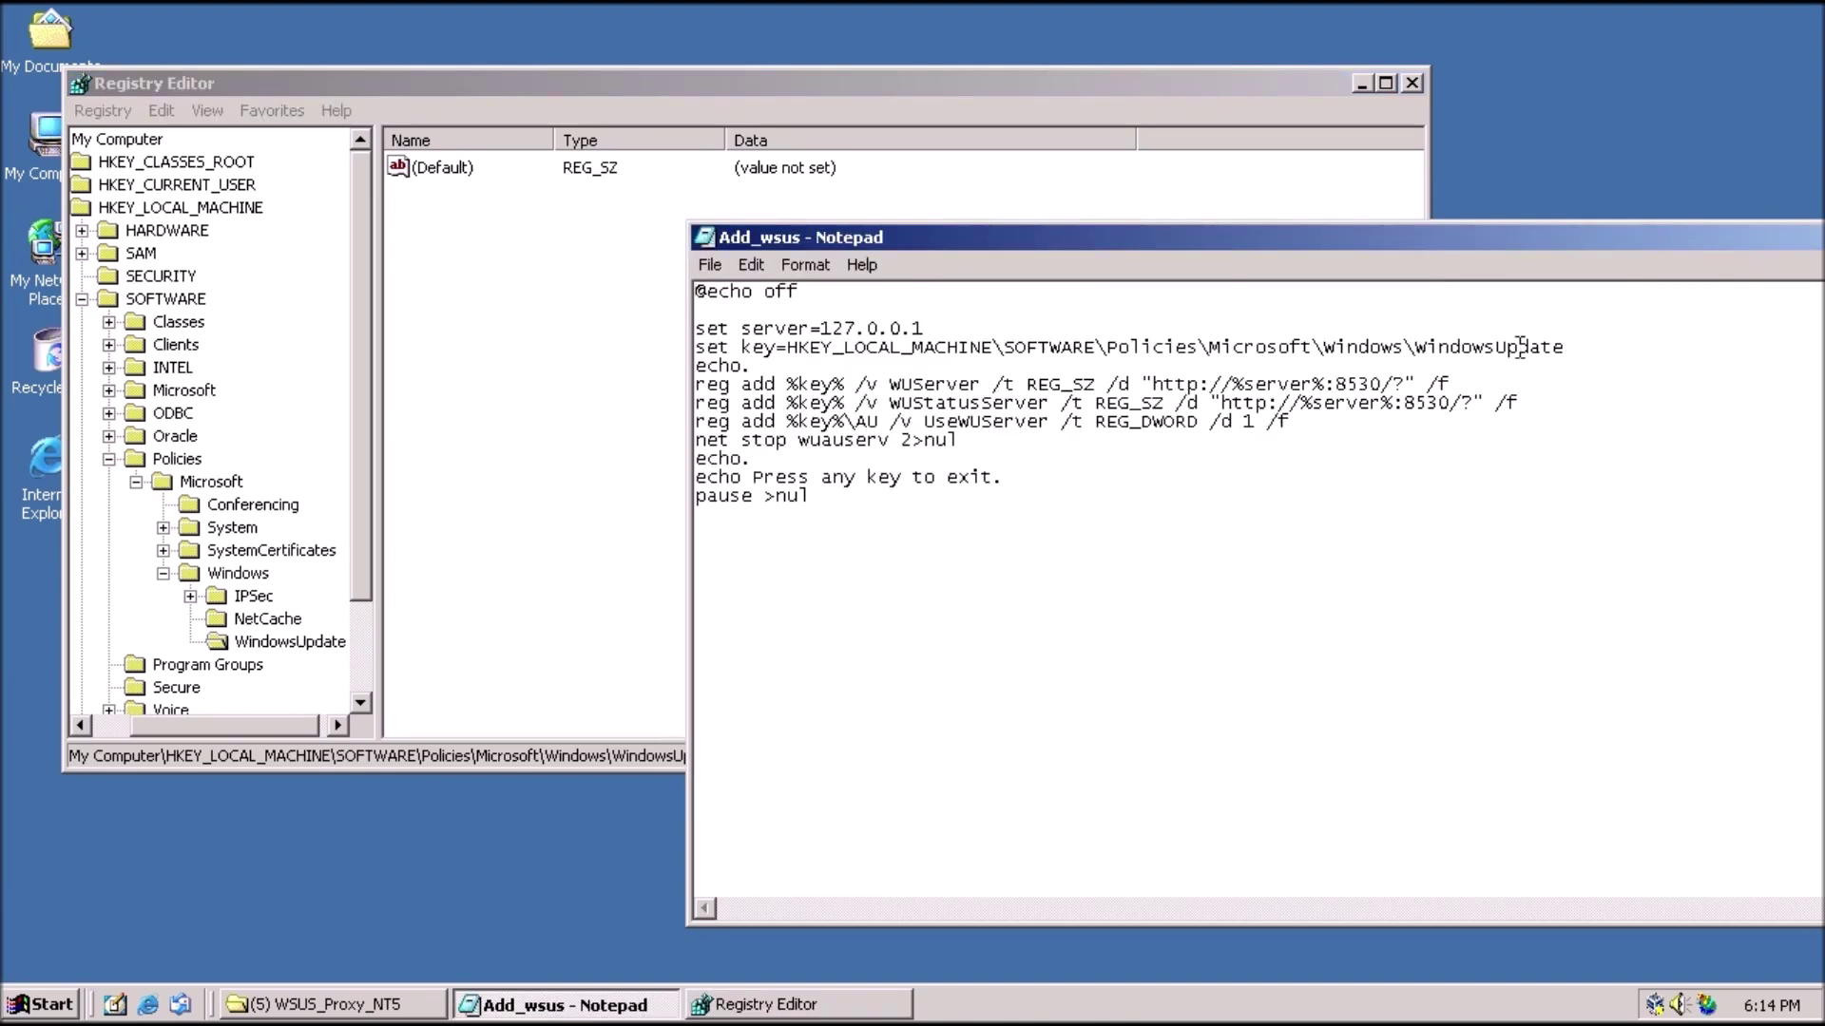
{"action": "left_click", "coordinate": [518, 394]}
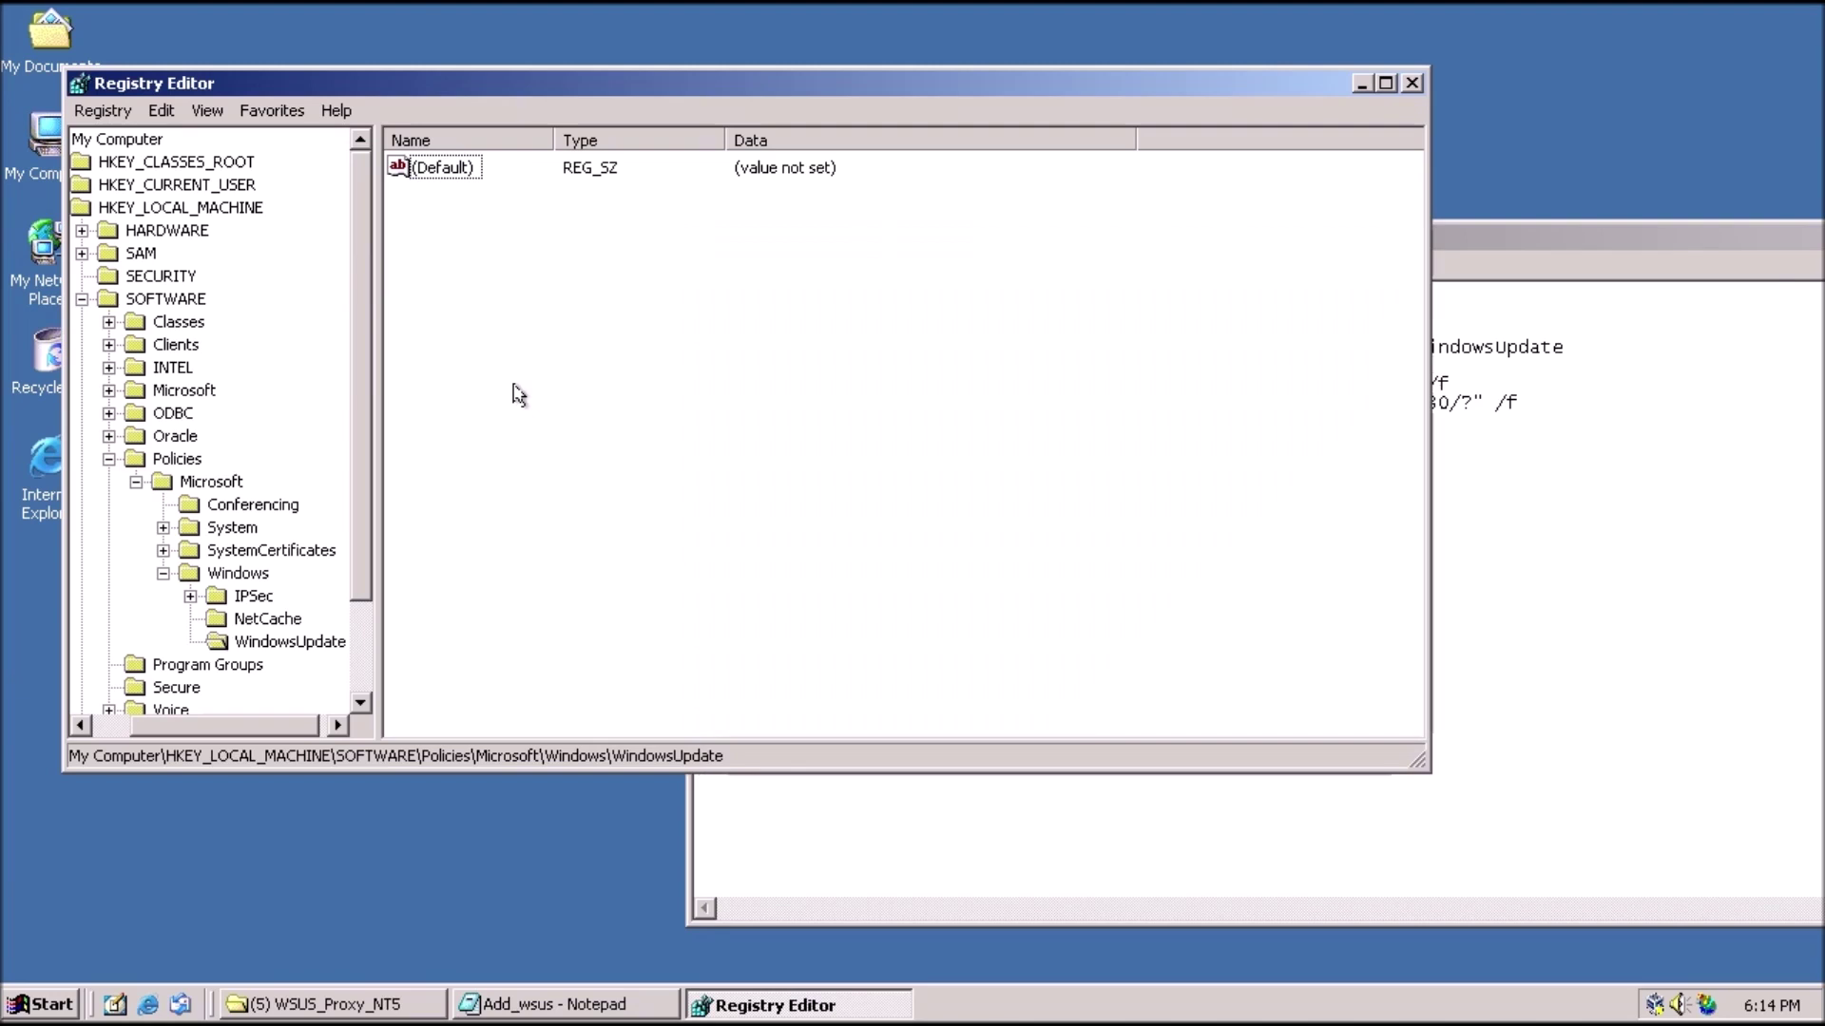
{"action": "right_click", "coordinate": [518, 394]}
{"action": "mouse_move", "coordinate": [599, 402]}
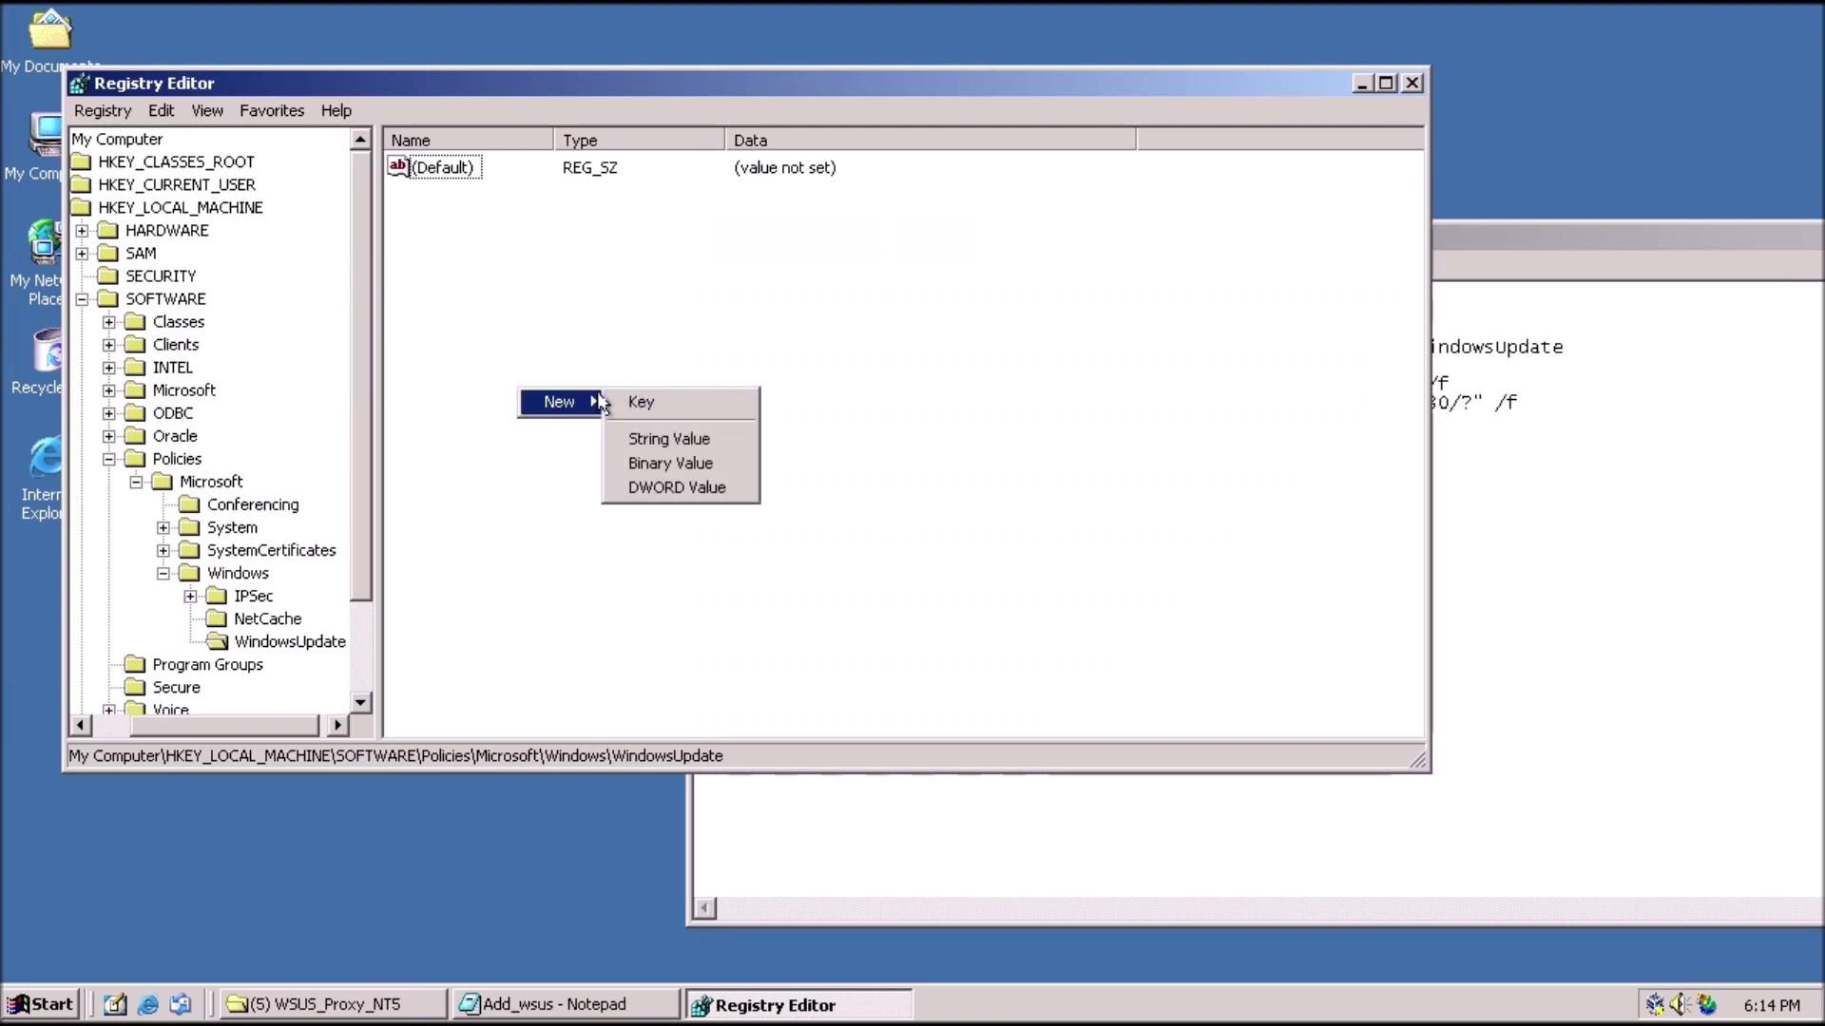
{"action": "left_click", "coordinate": [693, 435]}
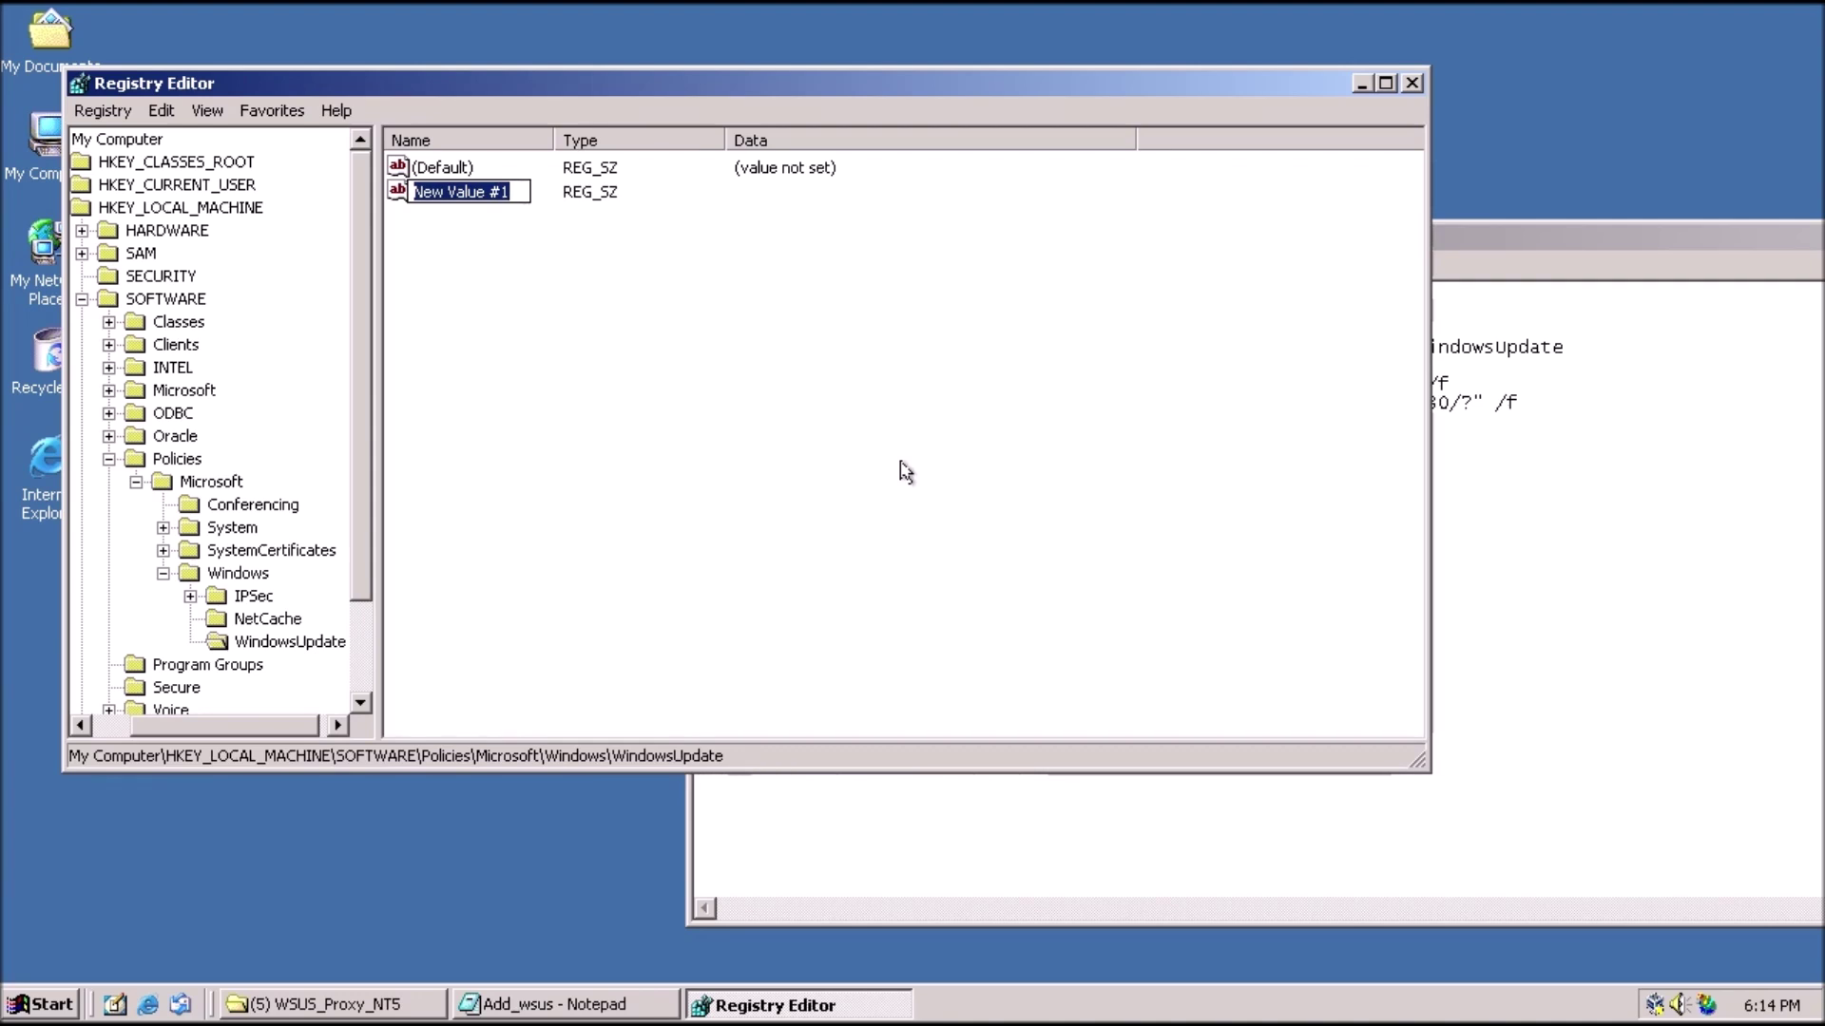
{"action": "type", "text": "WUServer"}
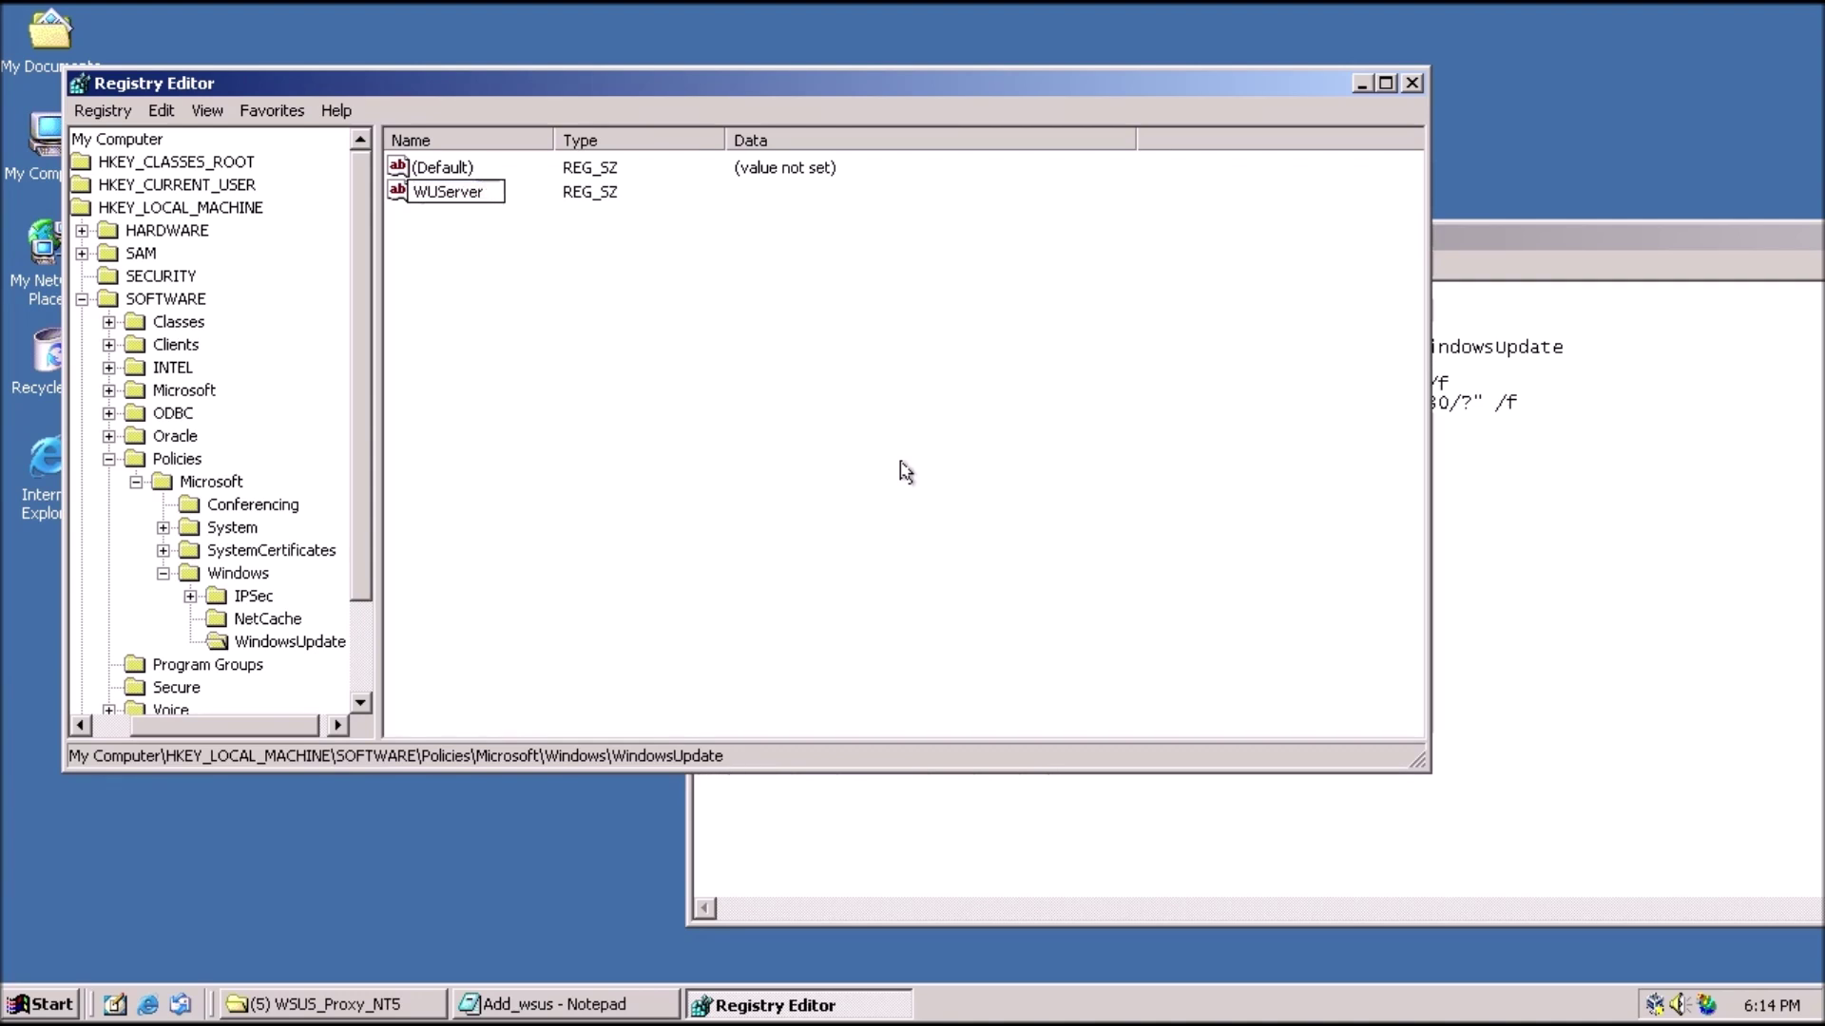
{"action": "key", "text": "Return"}
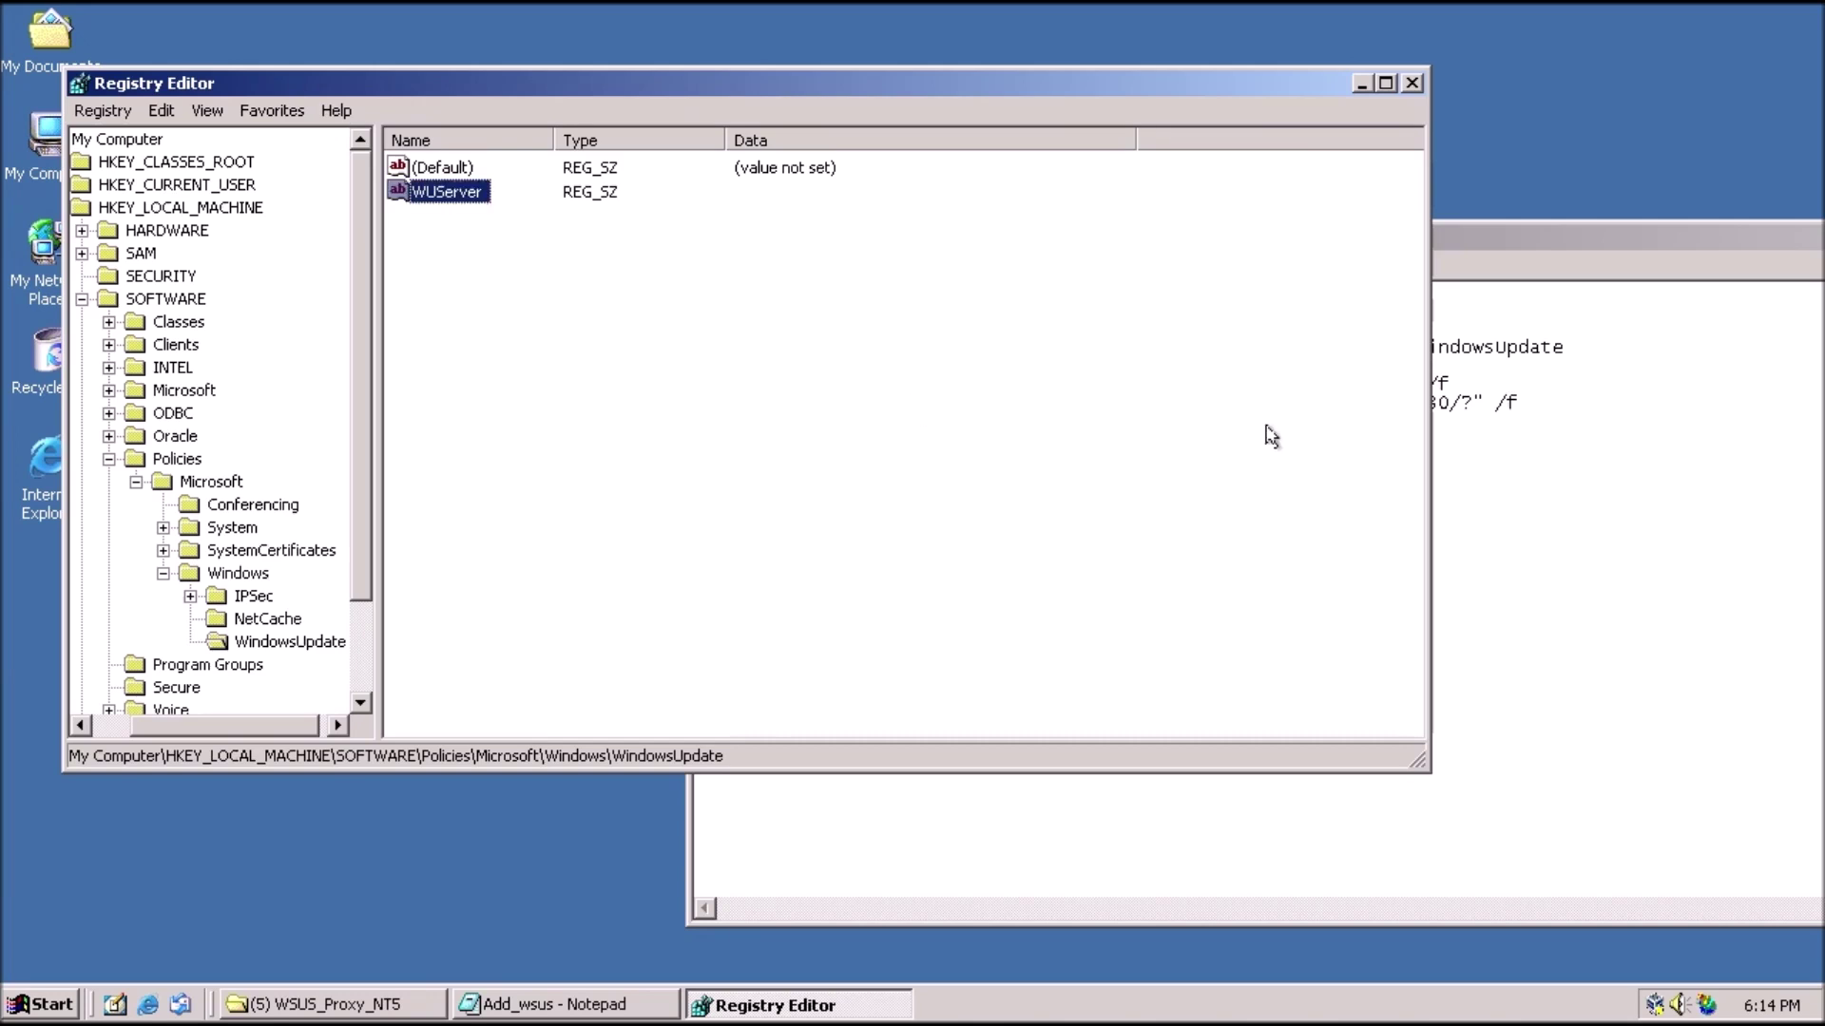
Copy the WUServer URL from the Add_wsus script into WUServer's value data field.
{"action": "double_click", "coordinate": [418, 193]}
{"action": "left_click", "coordinate": [1568, 541]}
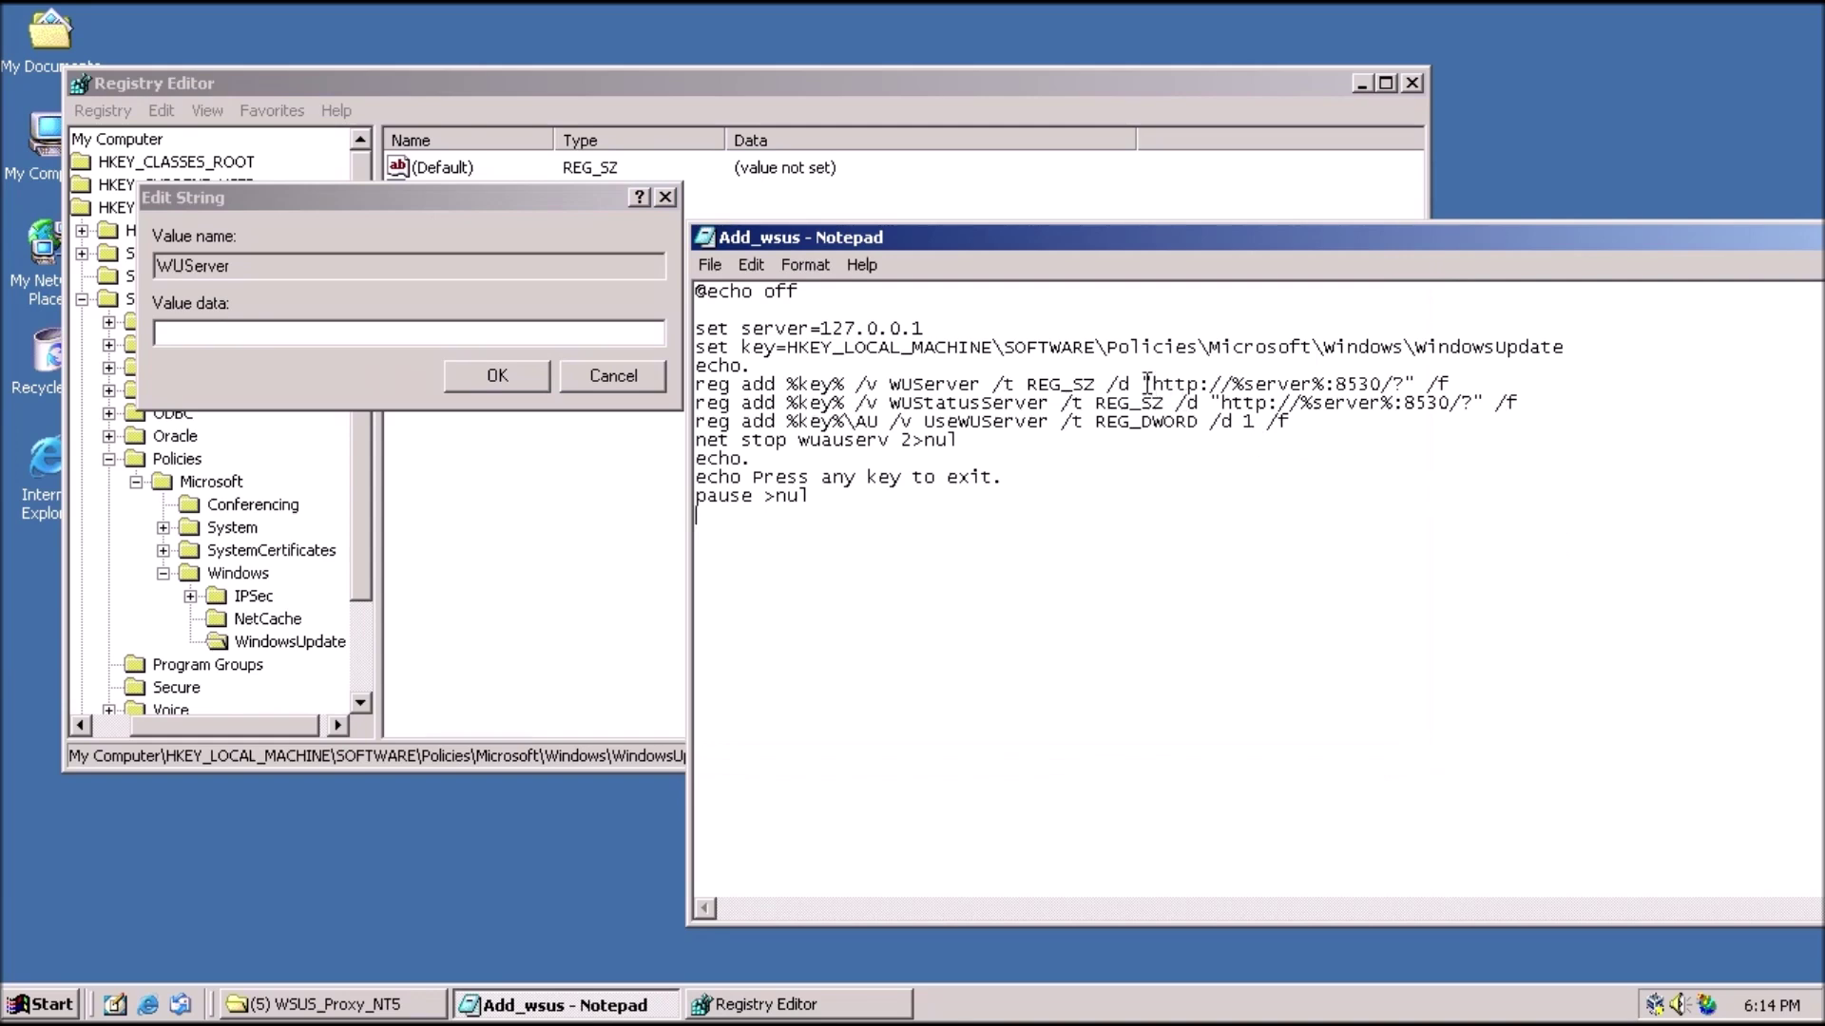
{"action": "left_click_drag", "start_coordinate": [1152, 383], "coordinate": [1413, 374]}
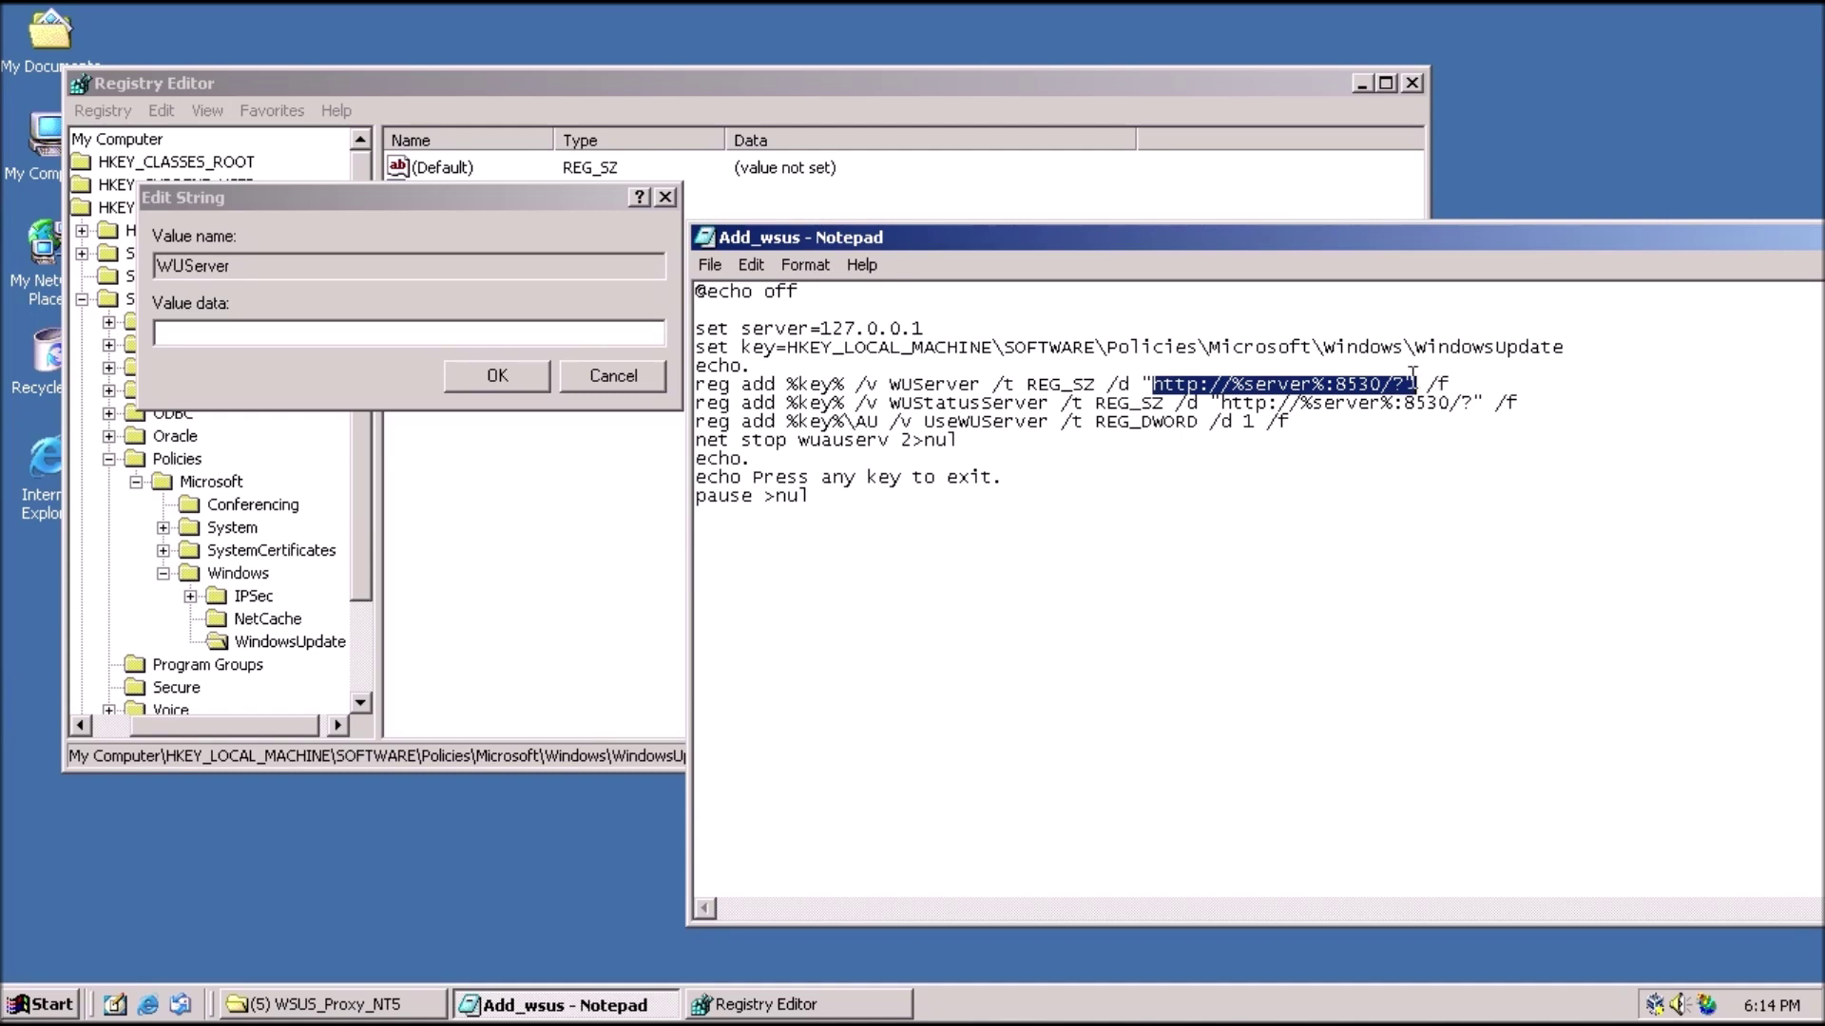
{"action": "right_click", "coordinate": [1363, 376]}
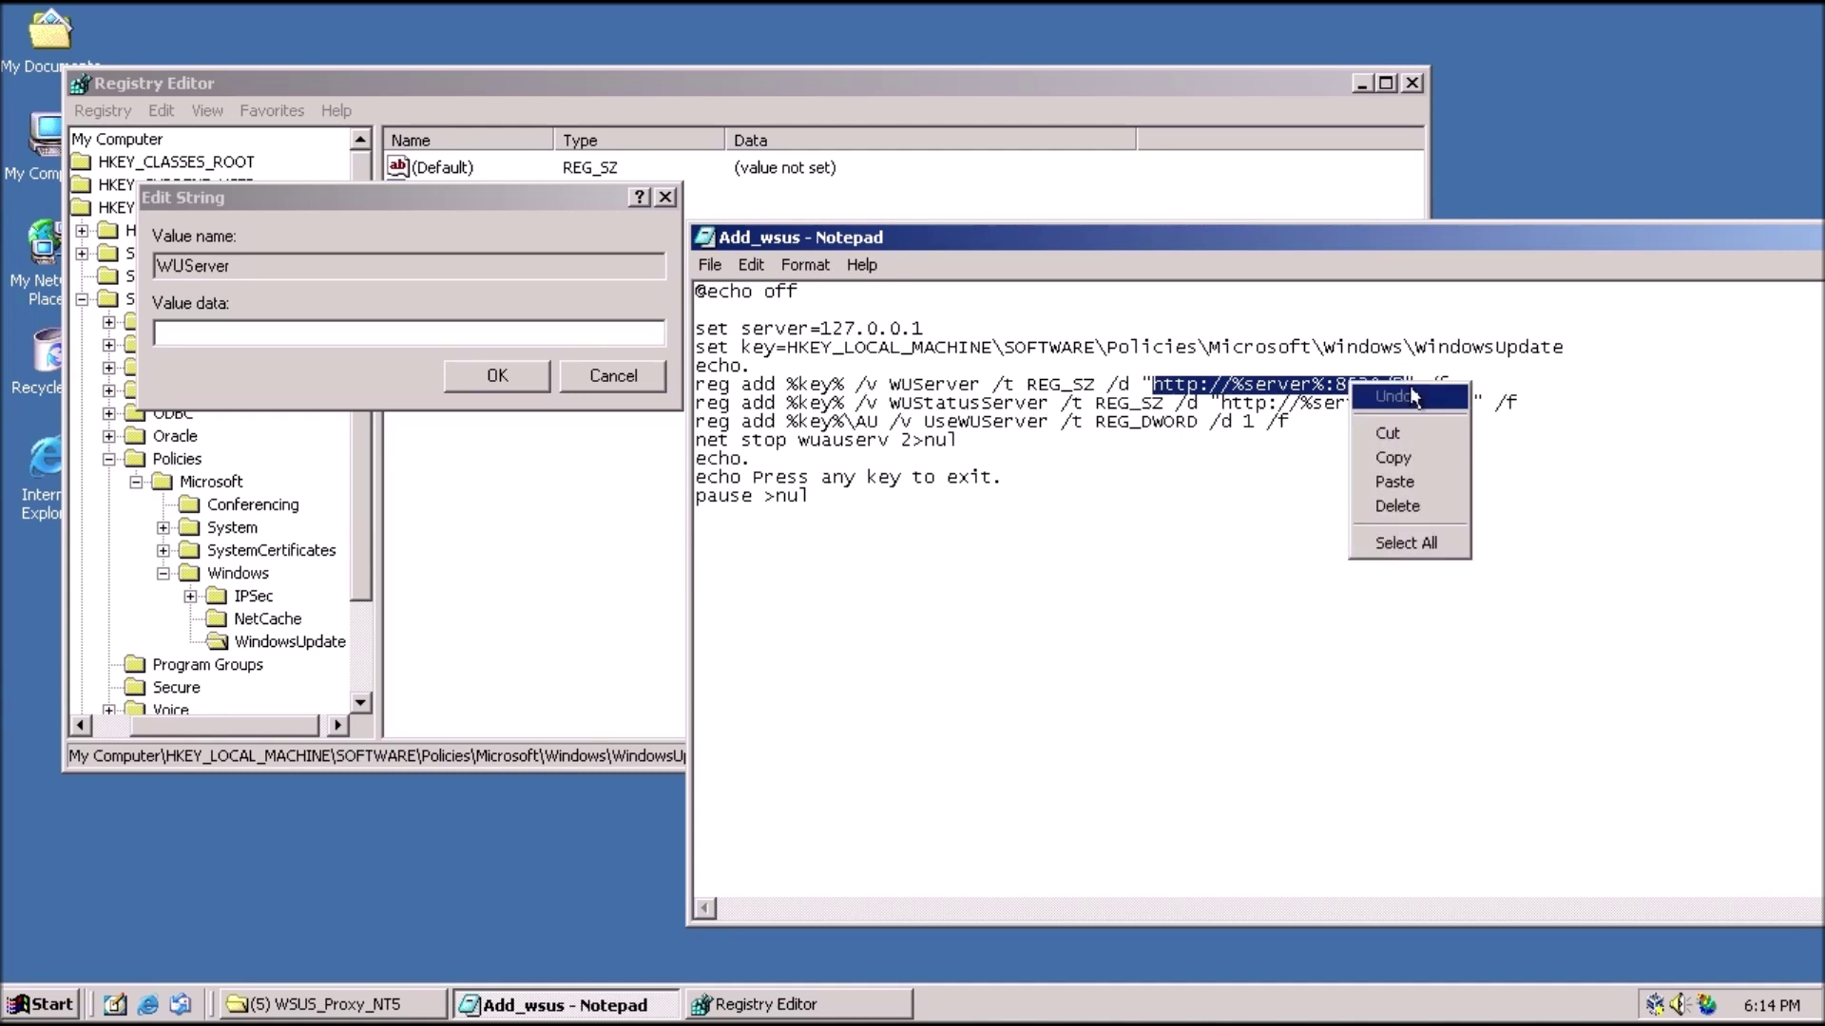
{"action": "left_click", "coordinate": [1397, 459]}
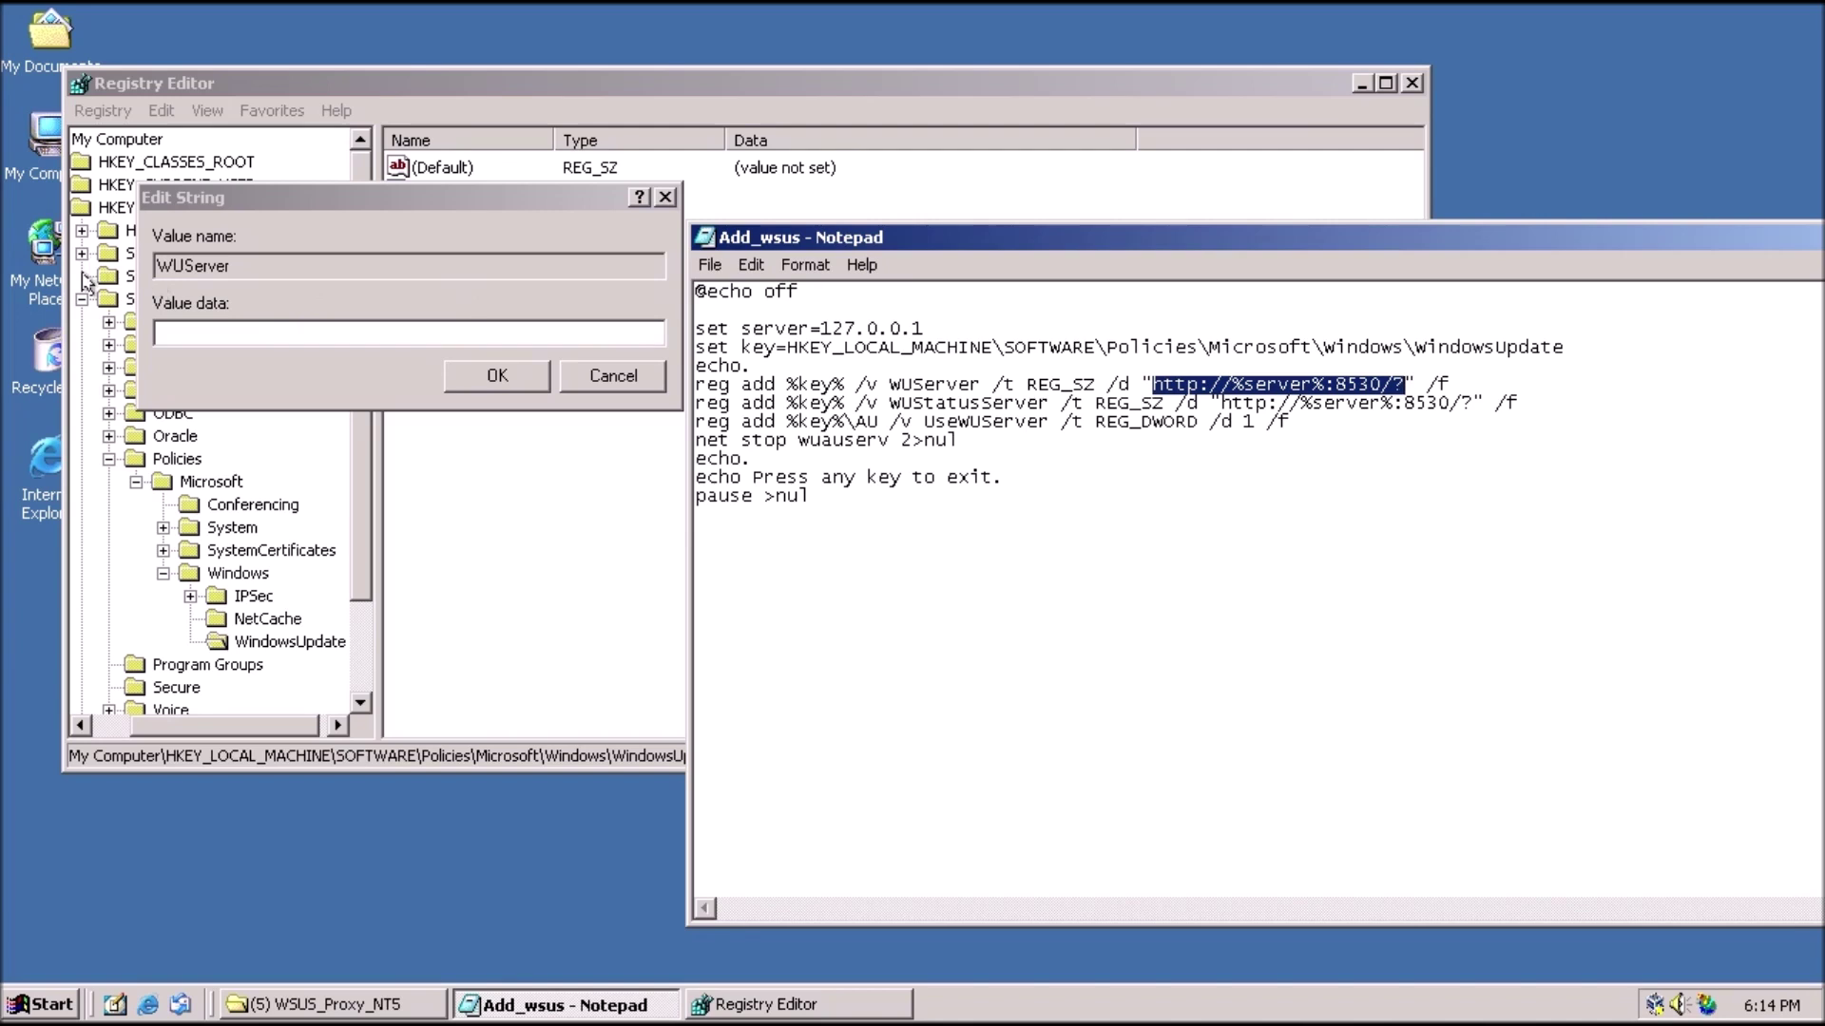
{"action": "left_click", "coordinate": [260, 329]}
{"action": "right_click", "coordinate": [259, 324]}
{"action": "left_click", "coordinate": [351, 436]}
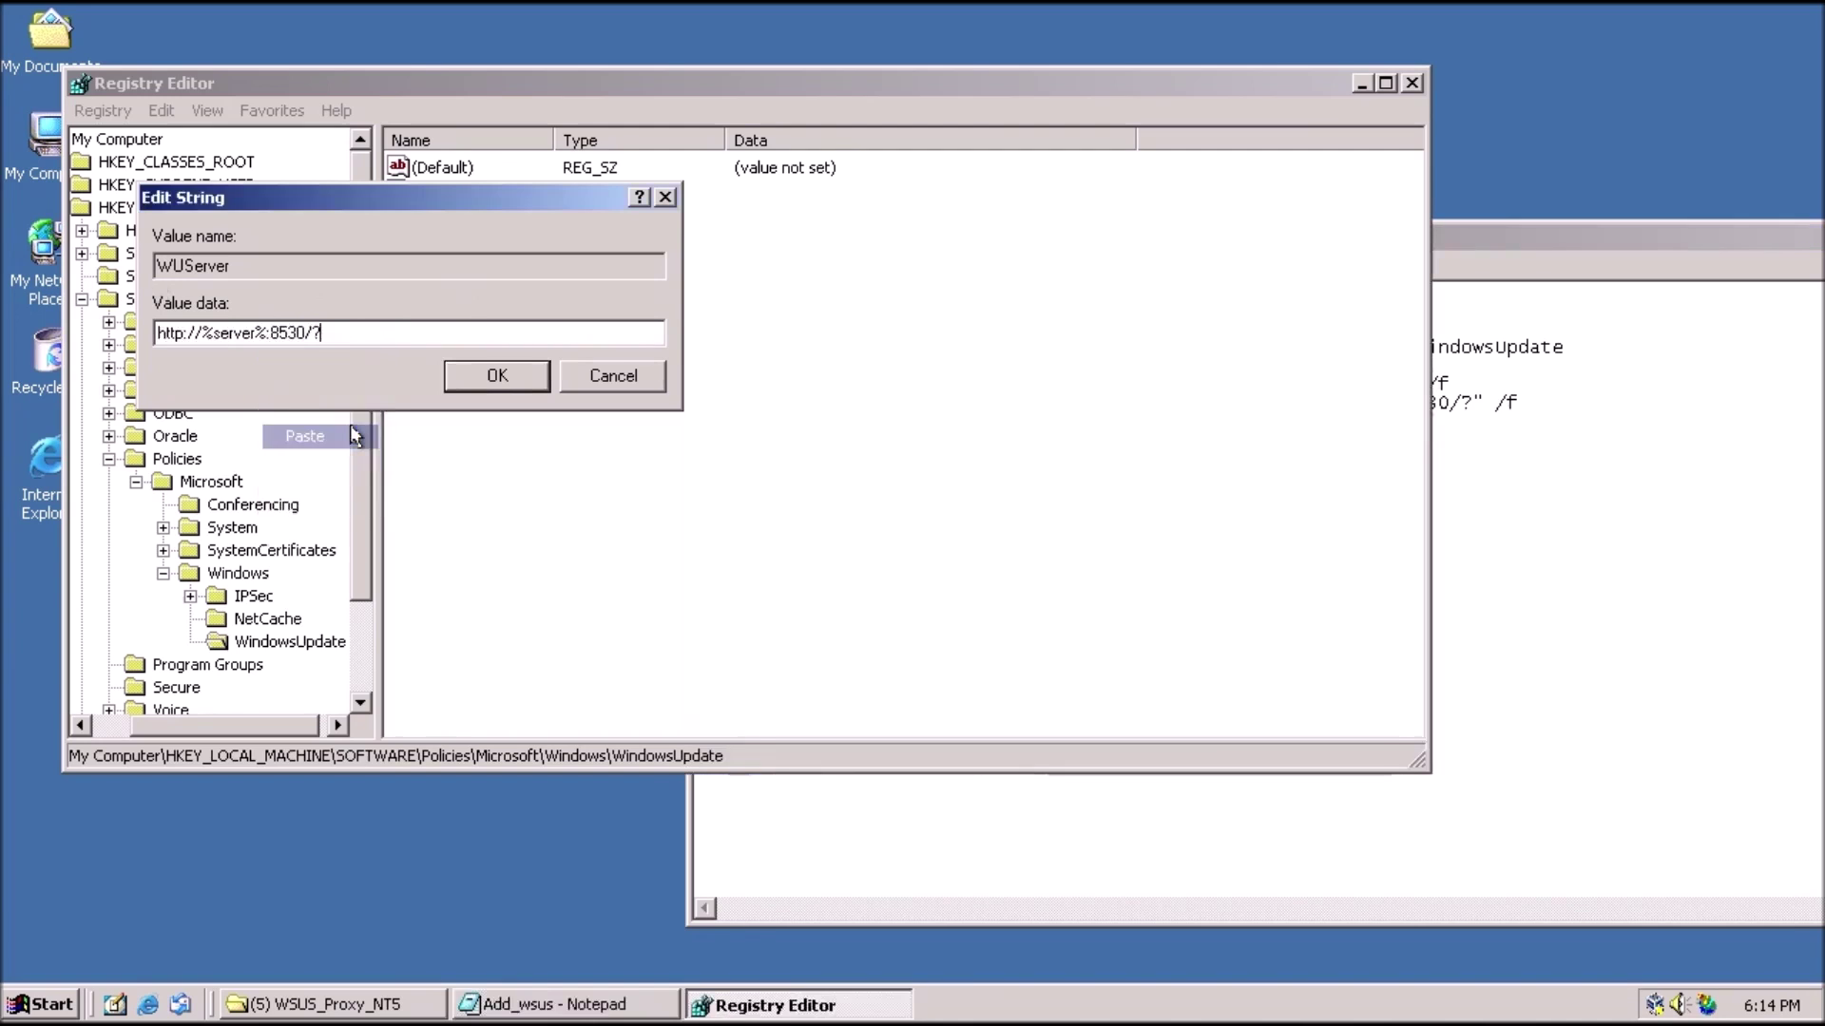
{"action": "left_click", "coordinate": [223, 333]}
{"action": "left_click_drag", "start_coordinate": [204, 334], "coordinate": [255, 338]}
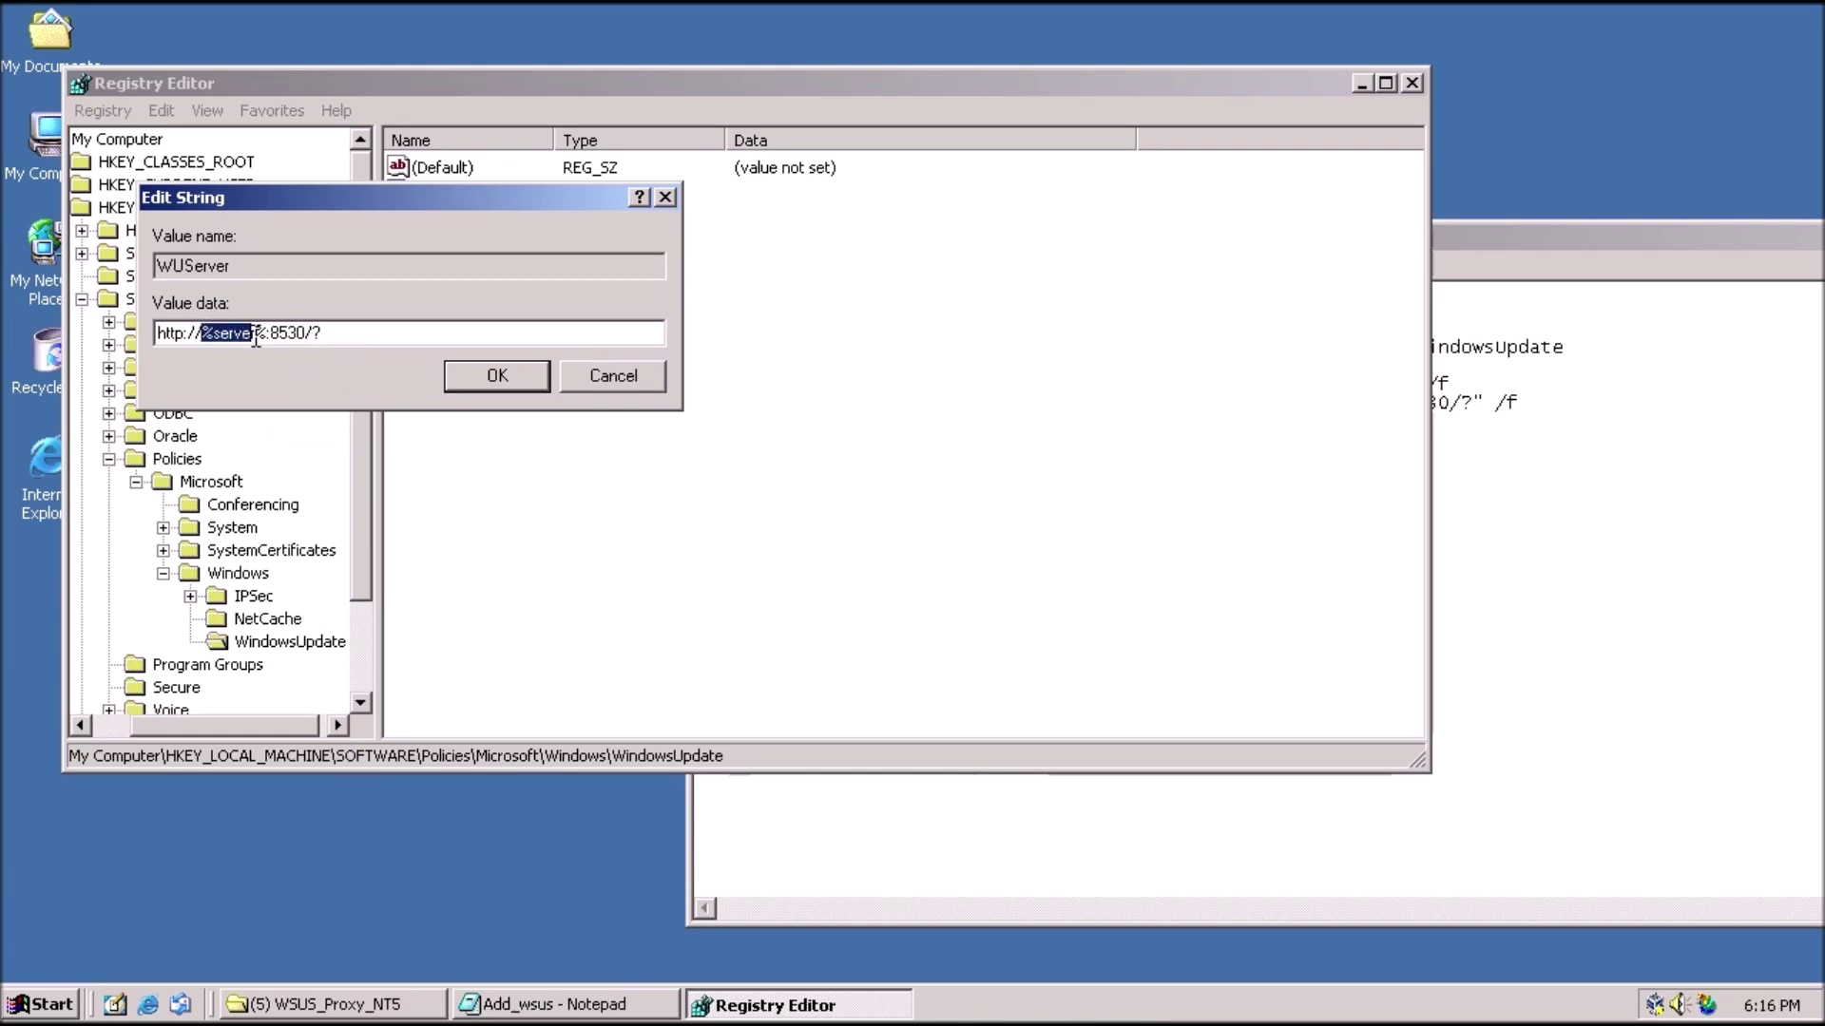
{"action": "type", "text": "10.0.2"}
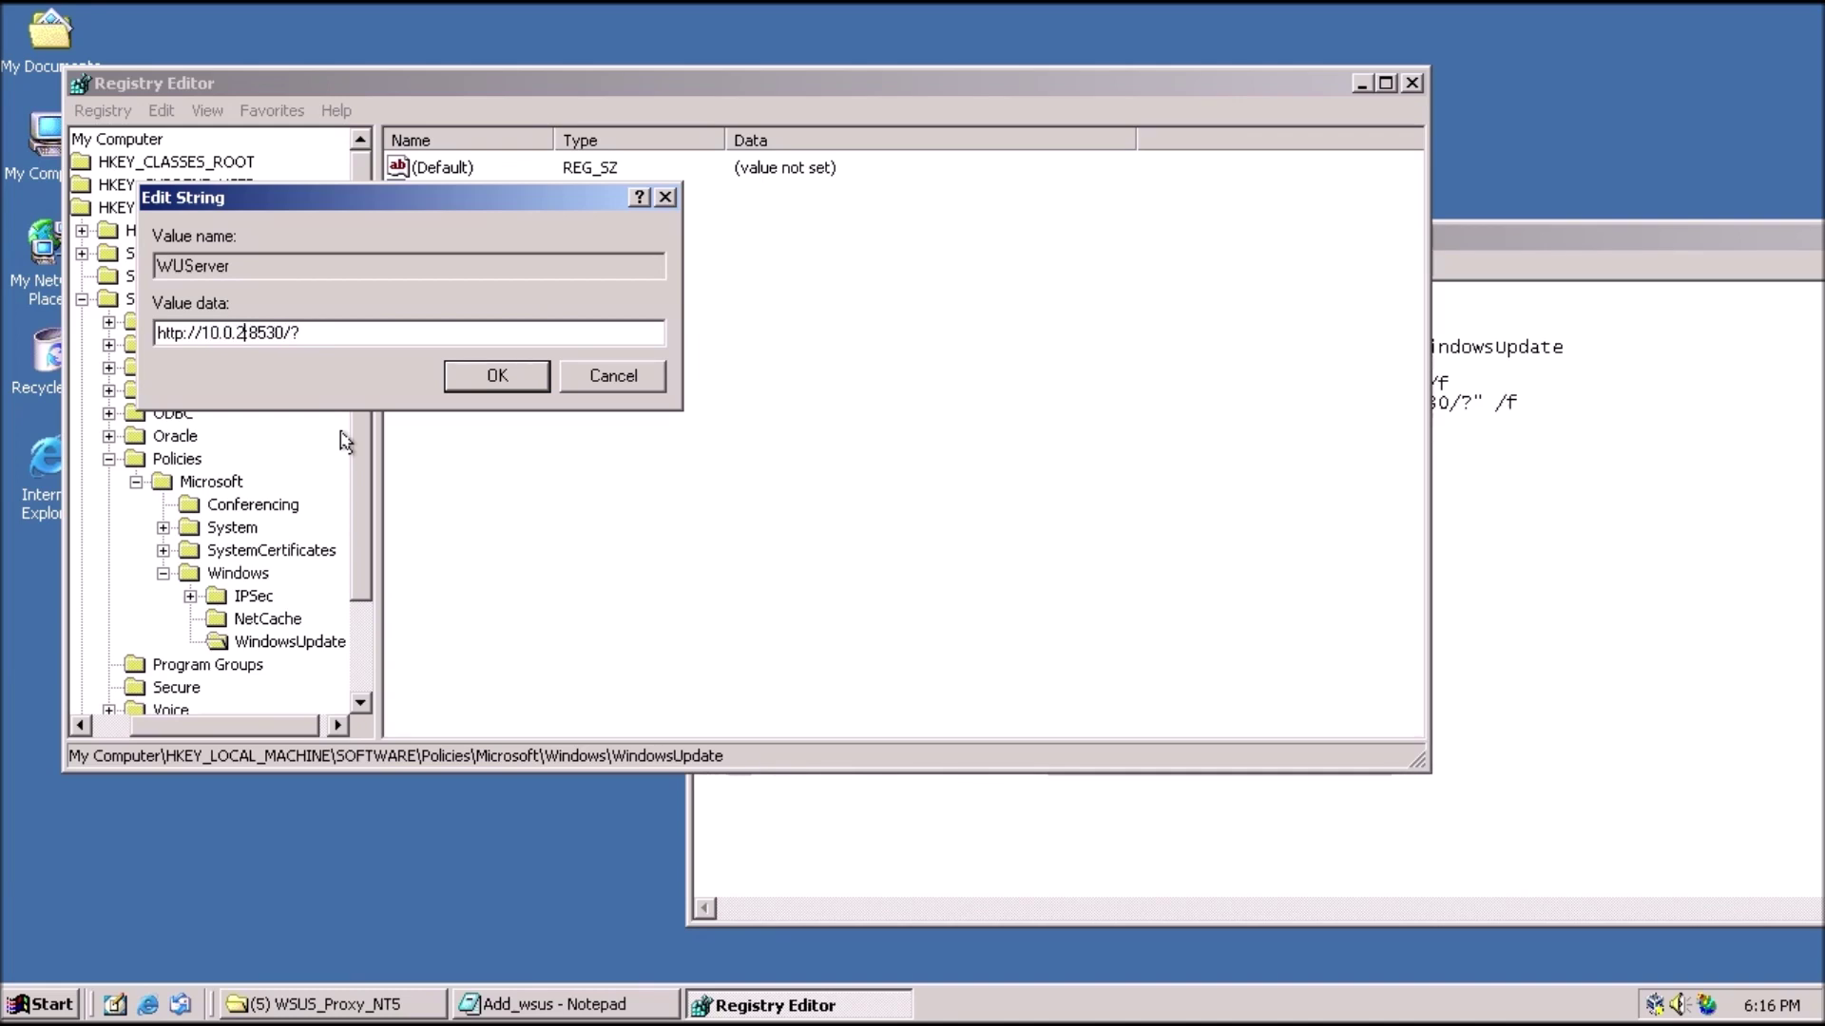
{"action": "type", "text": ".7"}
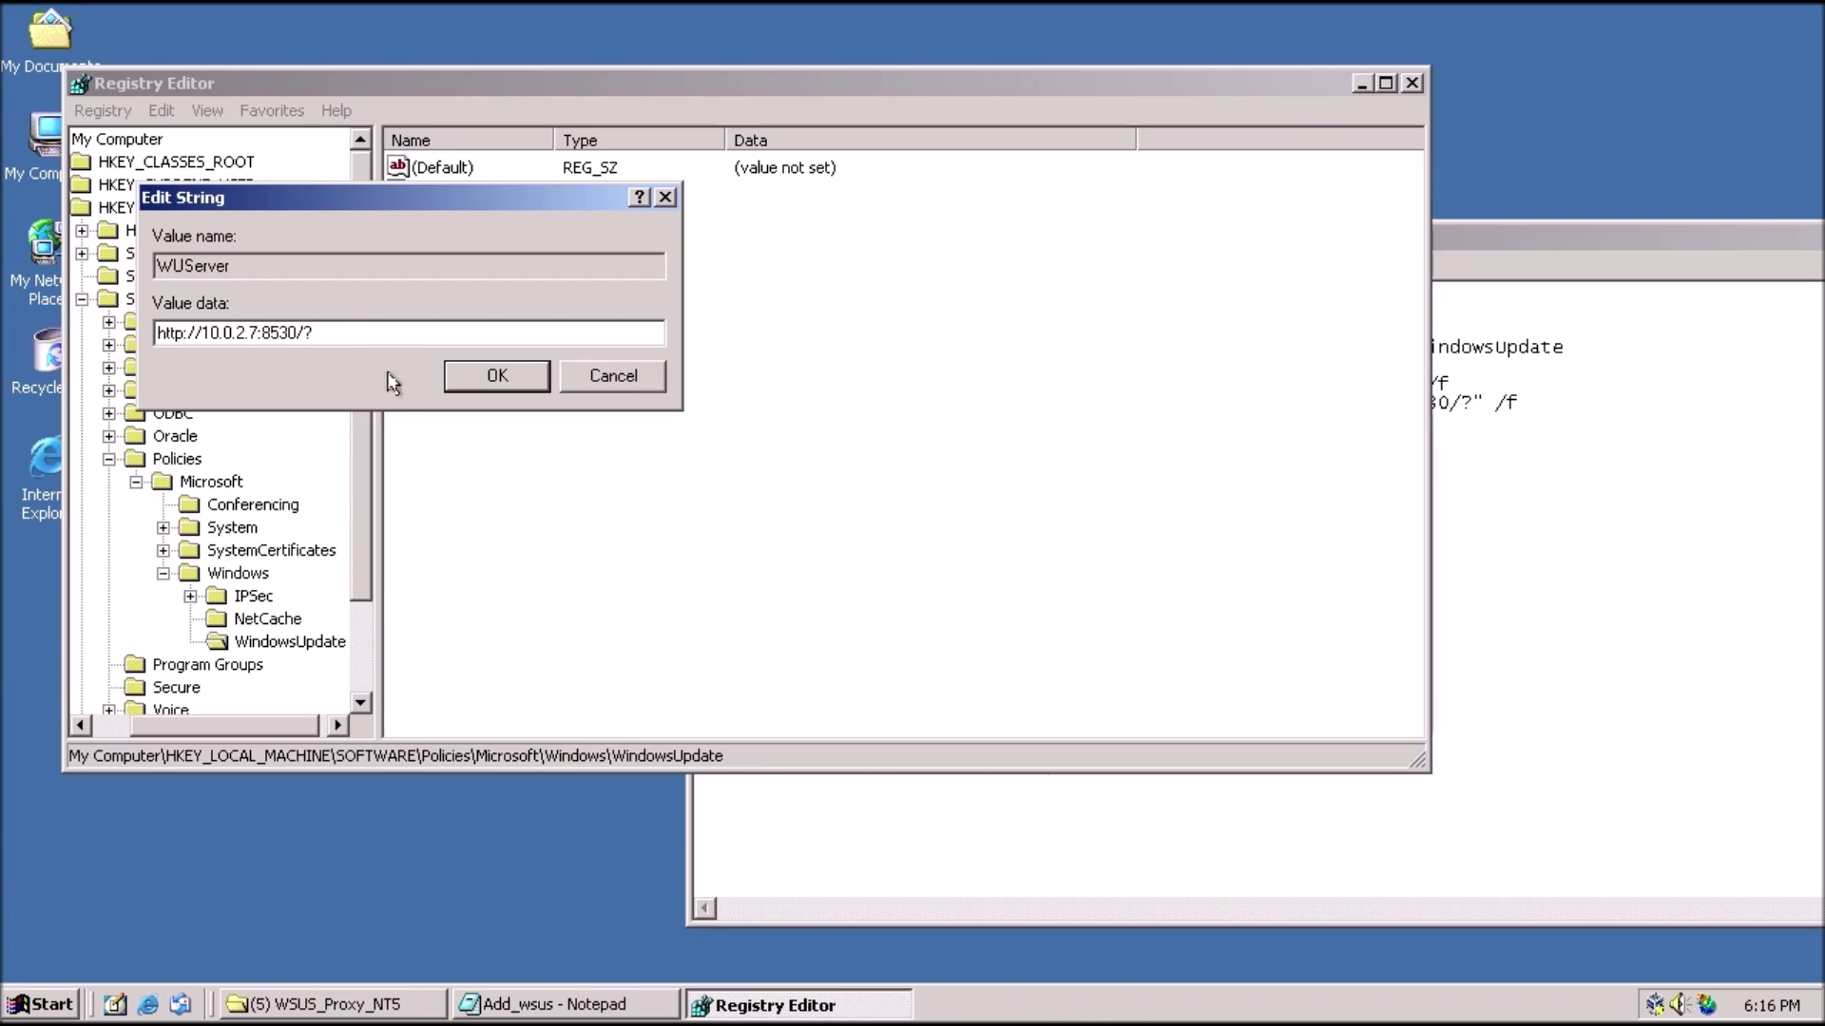
{"action": "left_click", "coordinate": [466, 385]}
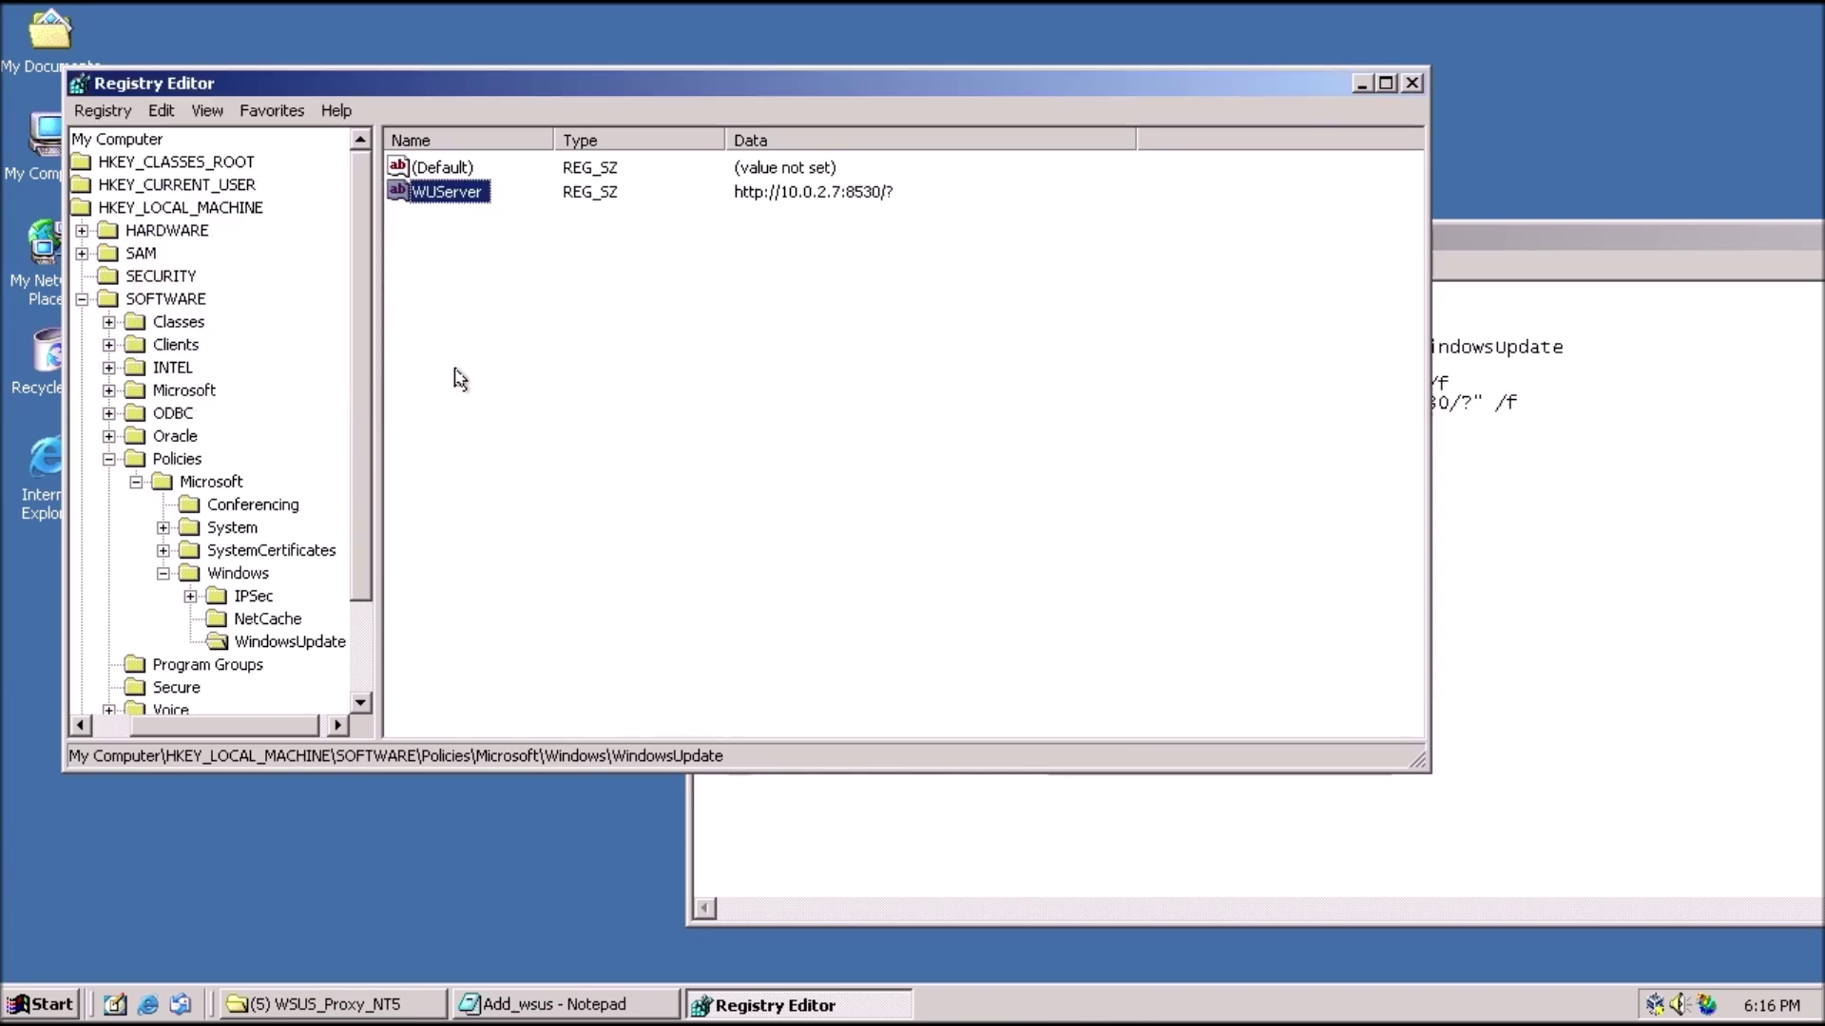
{"action": "key", "text": "F5"}
{"action": "left_click", "coordinate": [1501, 615]}
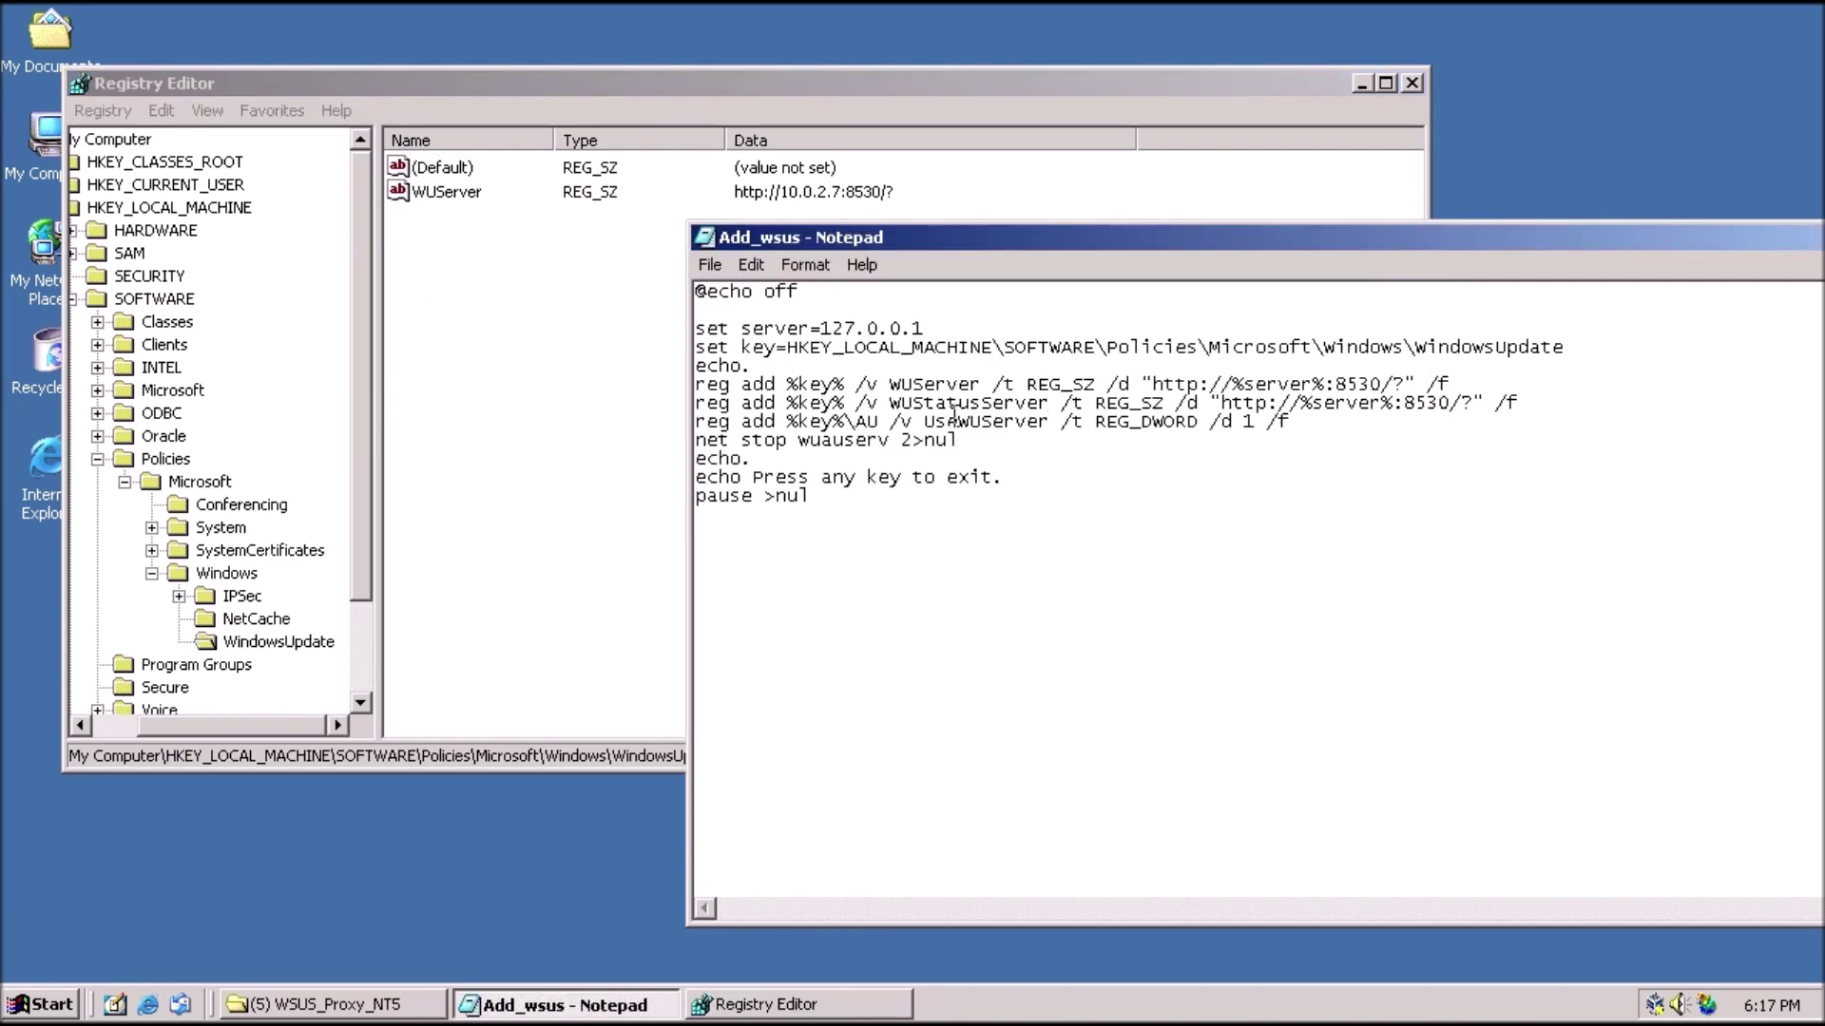
Create a new string value under WindowsUpdate named WUStatusServer, copying the name from the script.
{"action": "left_click", "coordinate": [536, 409]}
{"action": "left_click", "coordinate": [1552, 513]}
{"action": "left_click_drag", "start_coordinate": [892, 401], "coordinate": [1034, 410]}
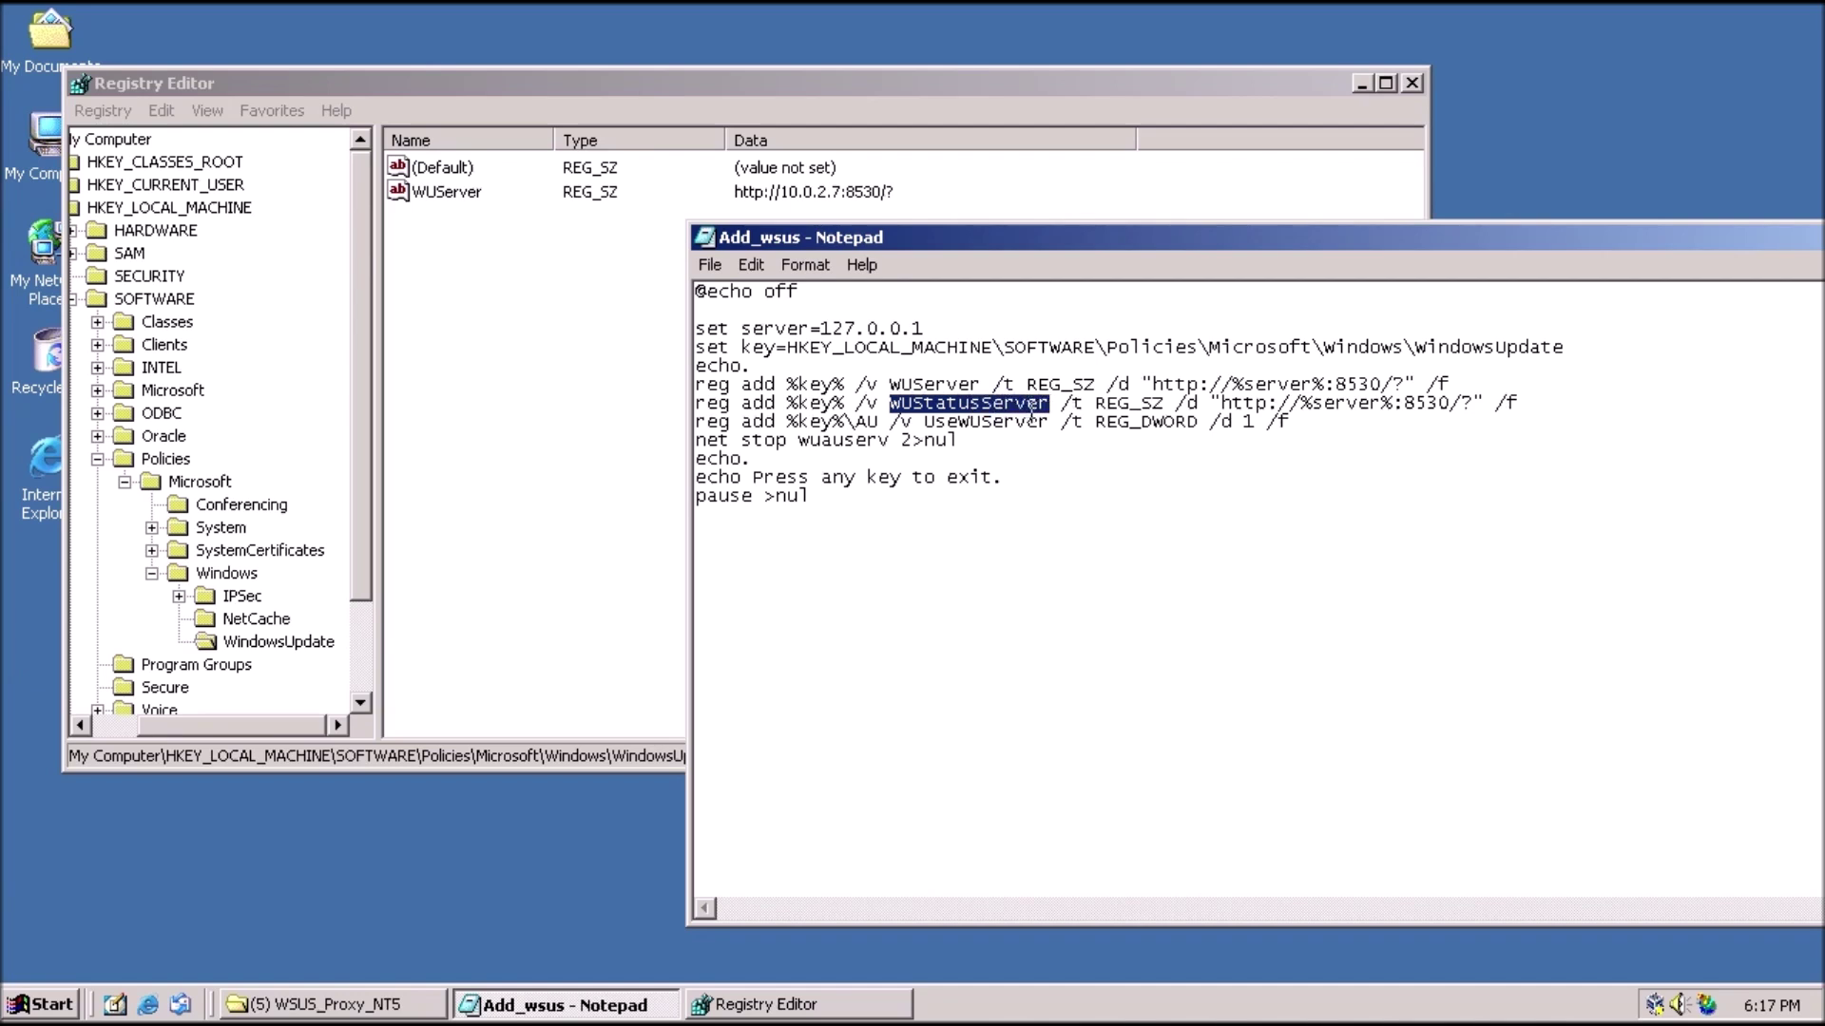
{"action": "right_click", "coordinate": [1033, 410]}
{"action": "left_click", "coordinate": [1074, 488]}
{"action": "left_click", "coordinate": [561, 411]}
{"action": "right_click", "coordinate": [566, 413]}
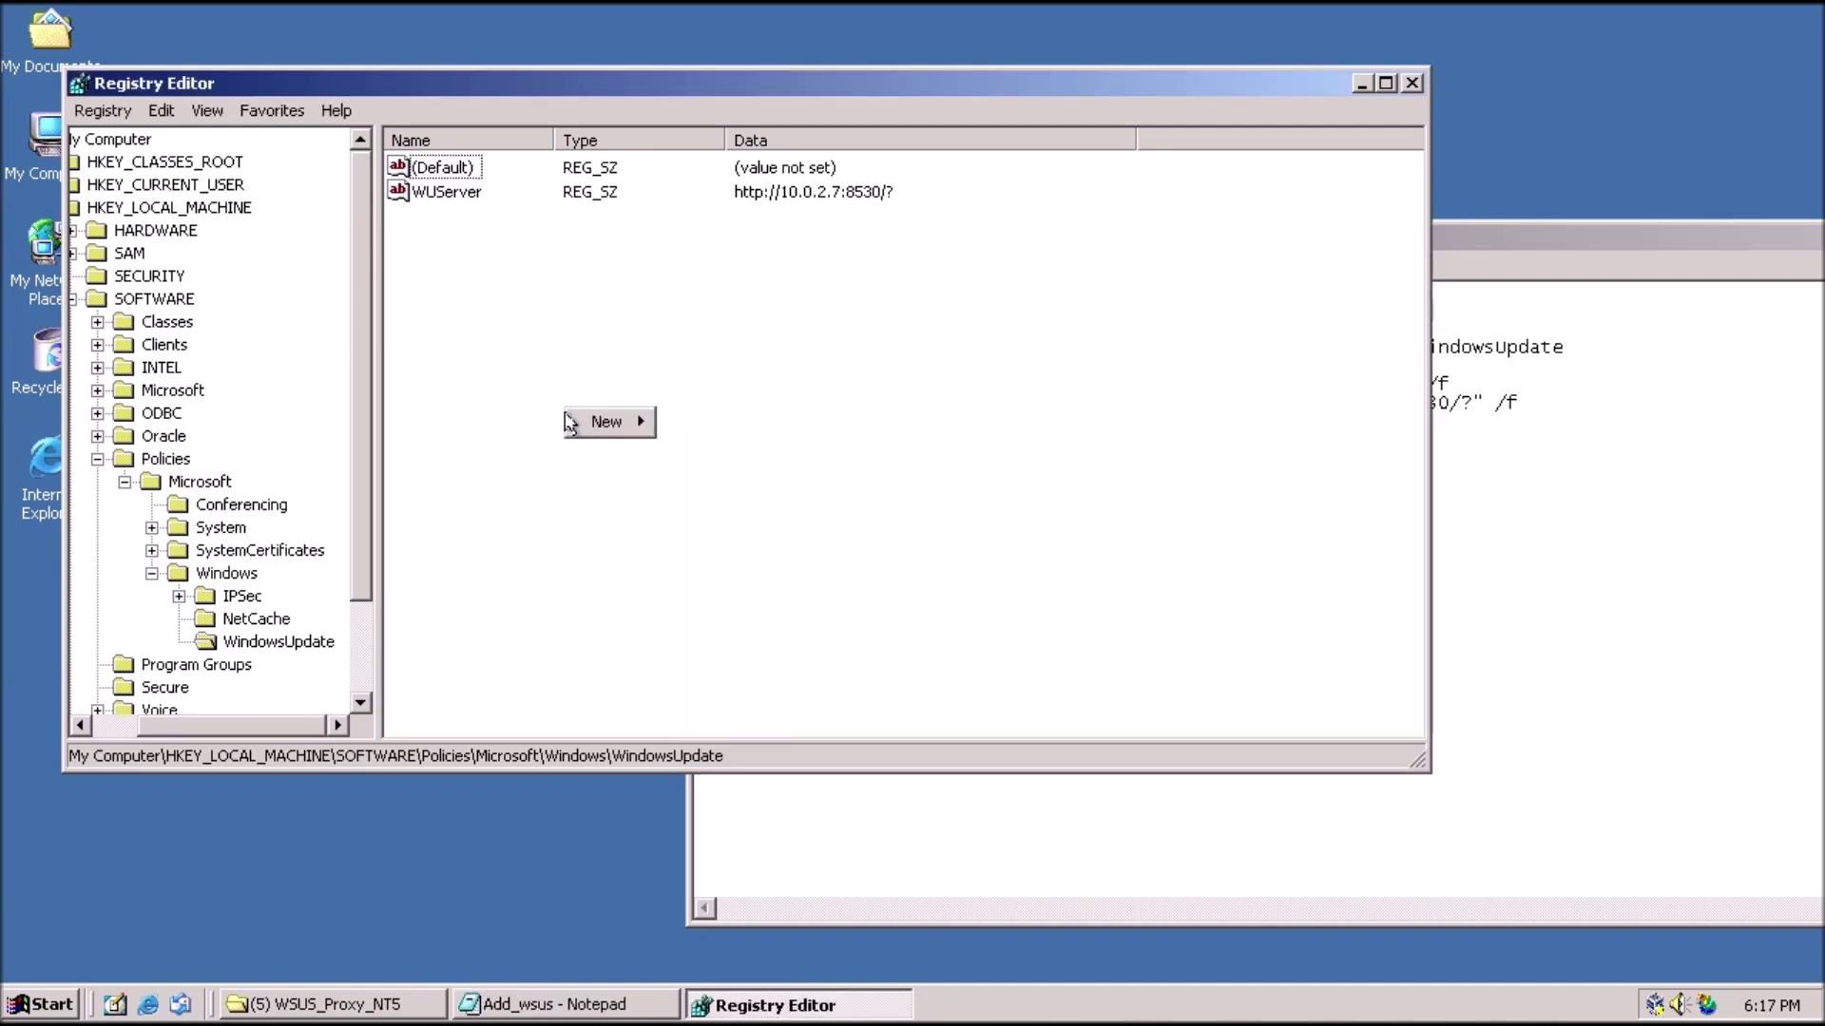
{"action": "mouse_move", "coordinate": [569, 421]}
{"action": "left_click", "coordinate": [722, 456]}
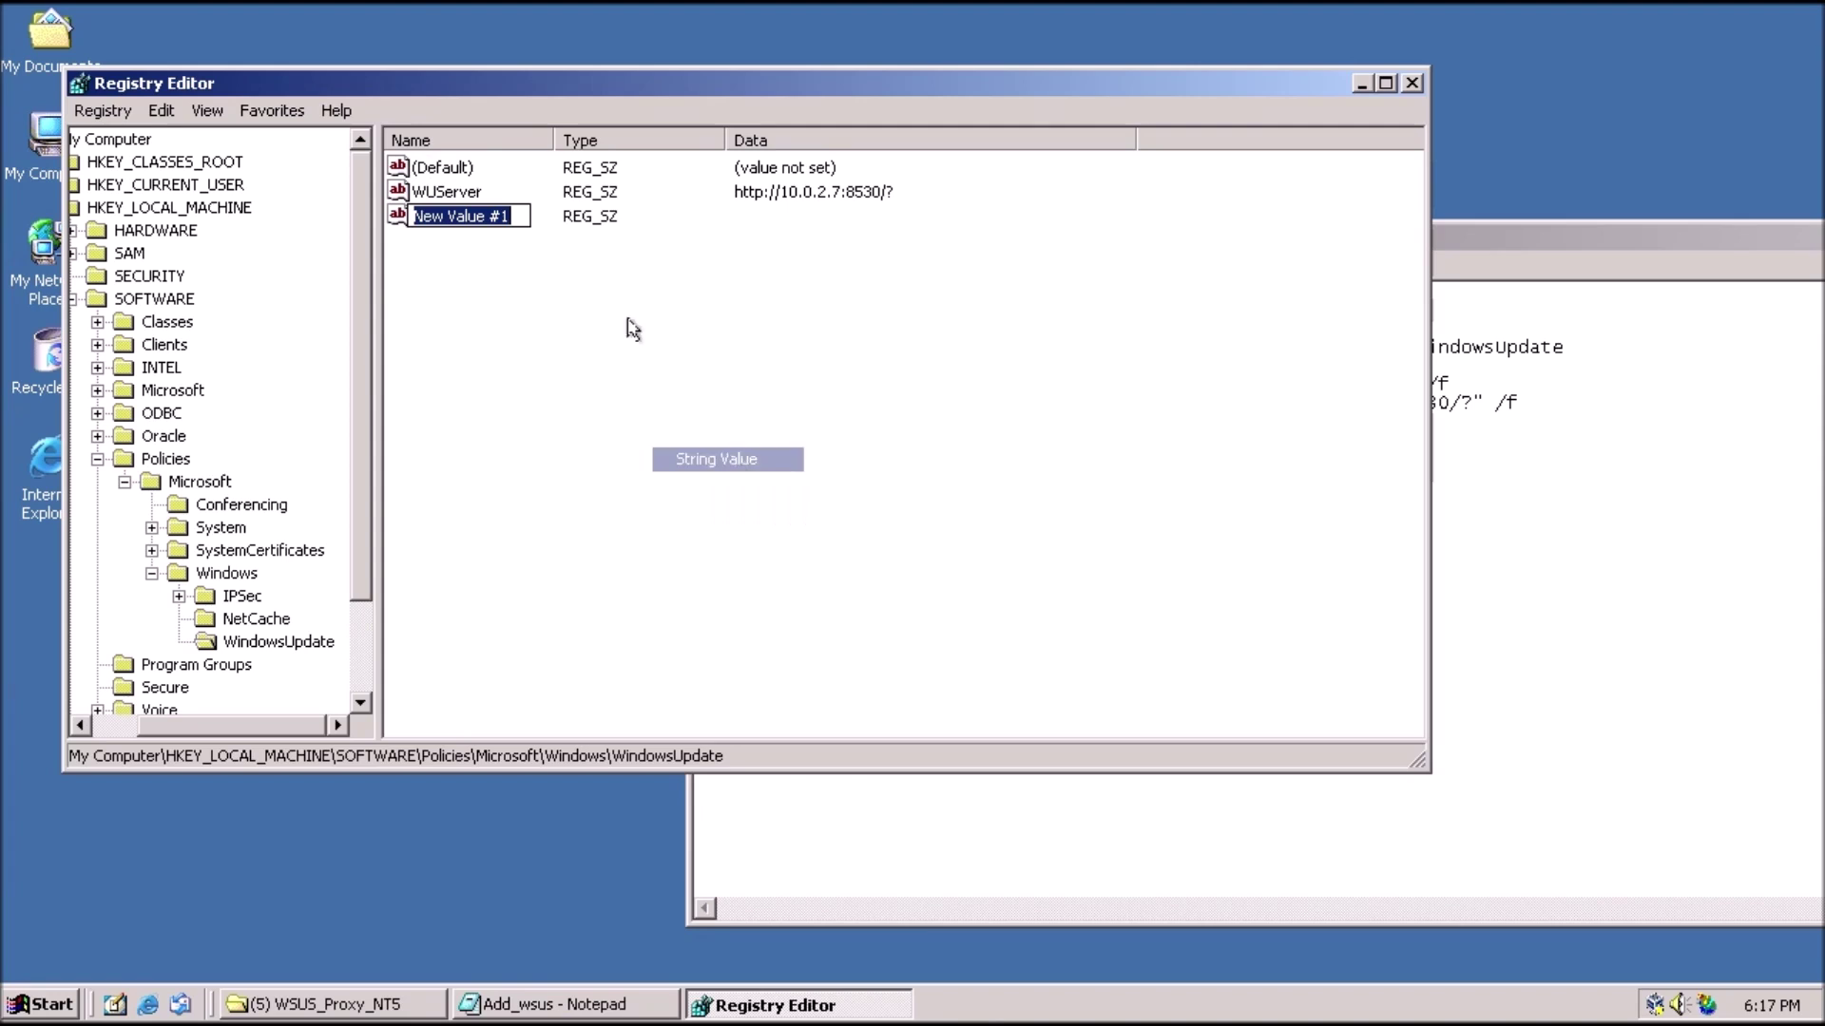
{"action": "right_click", "coordinate": [439, 228]}
{"action": "left_click", "coordinate": [499, 326]}
{"action": "key", "text": "Return"}
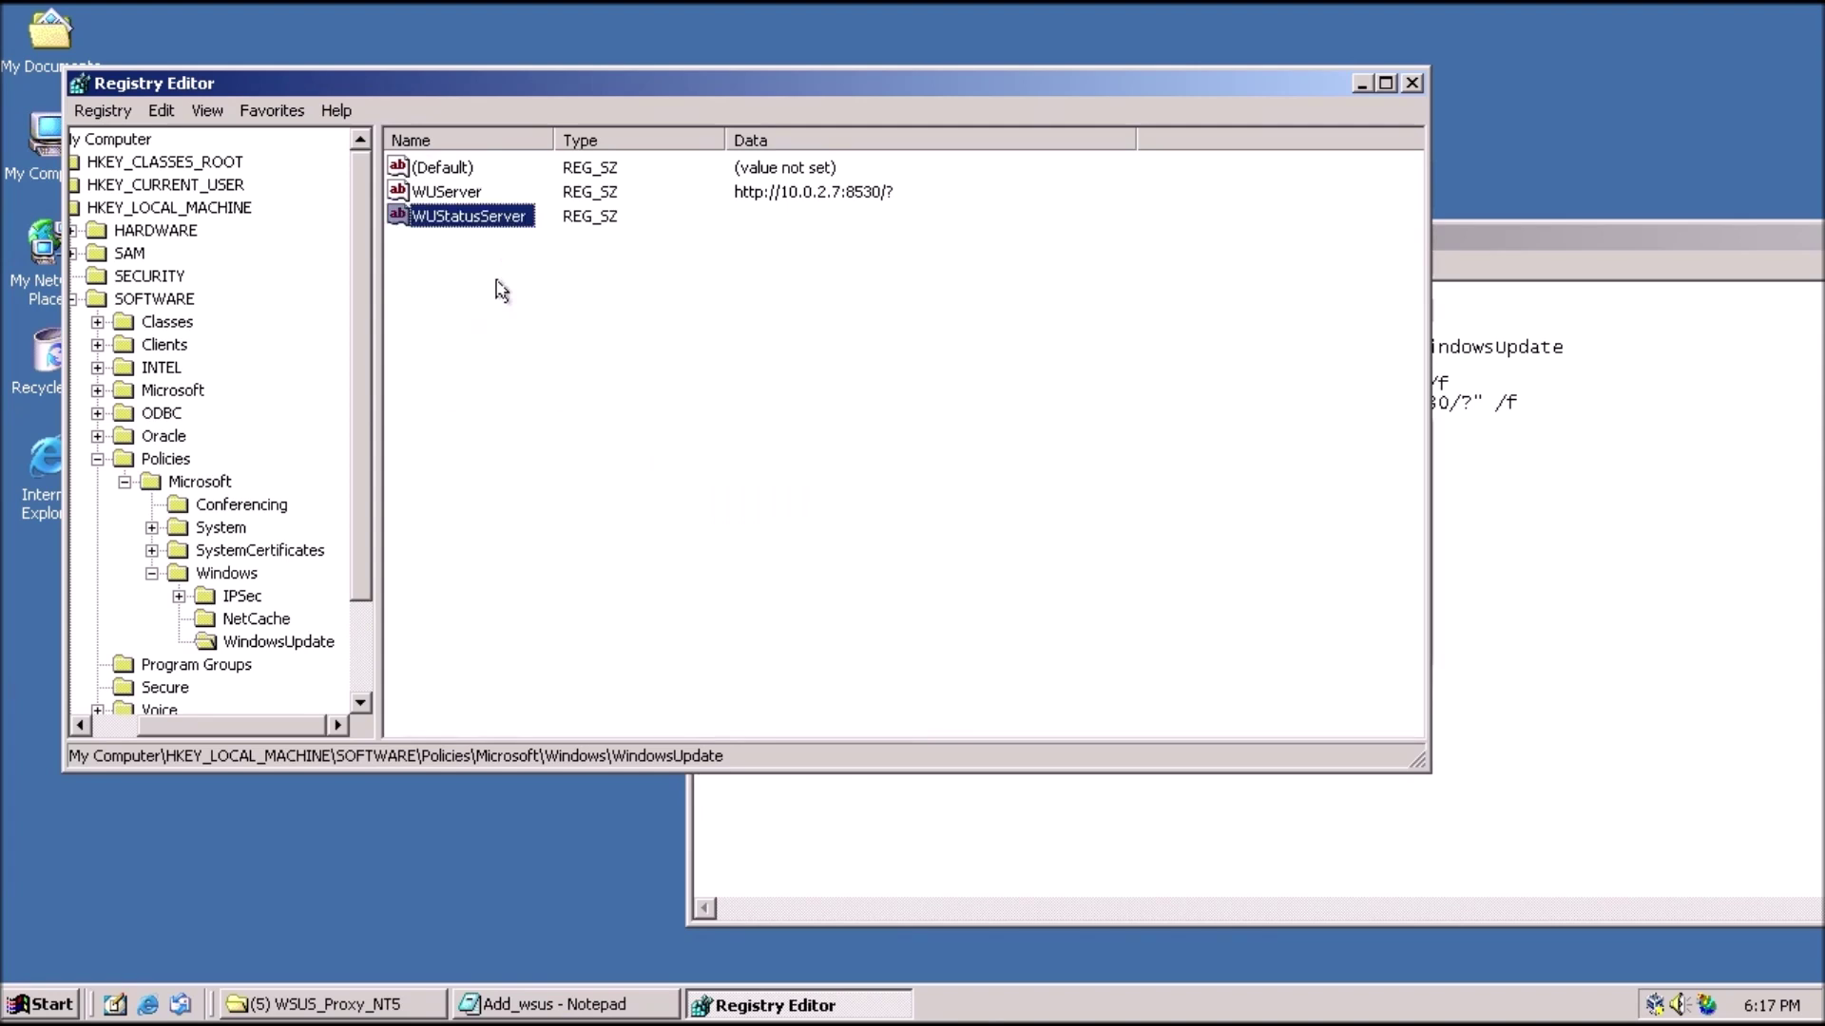
{"action": "double_click", "coordinate": [456, 219]}
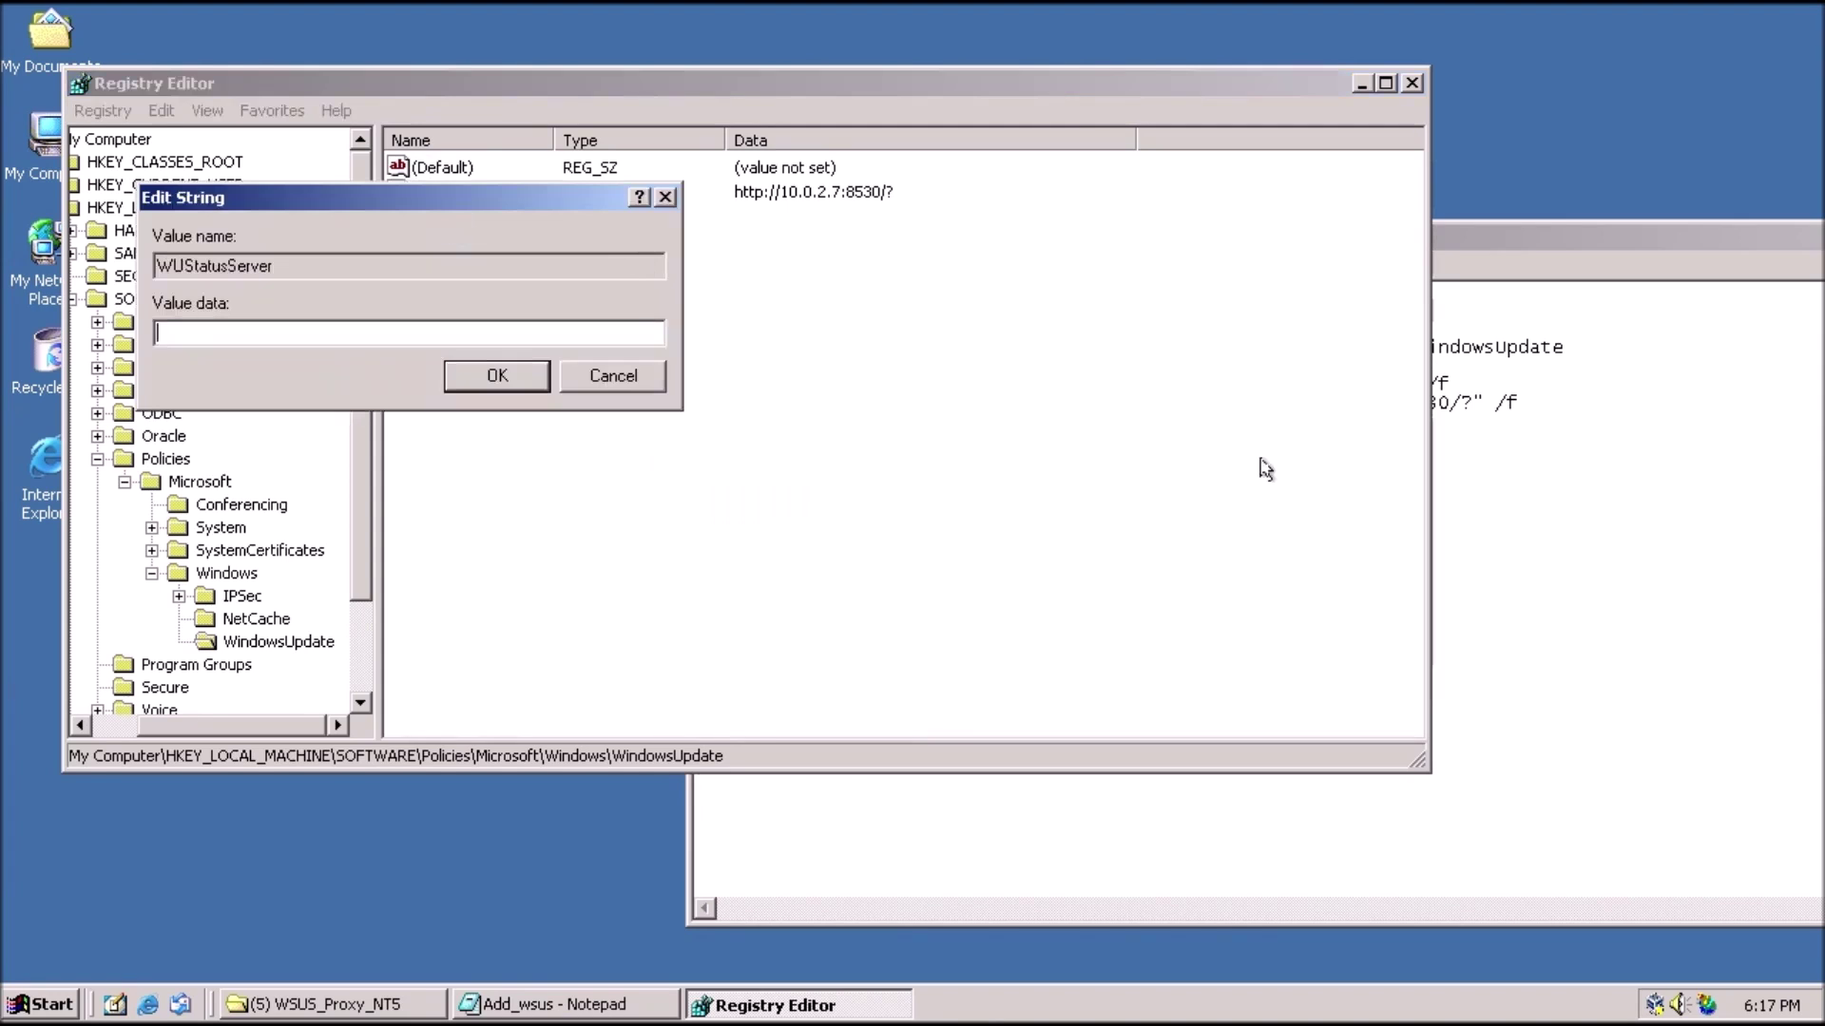
{"action": "left_click", "coordinate": [644, 373]}
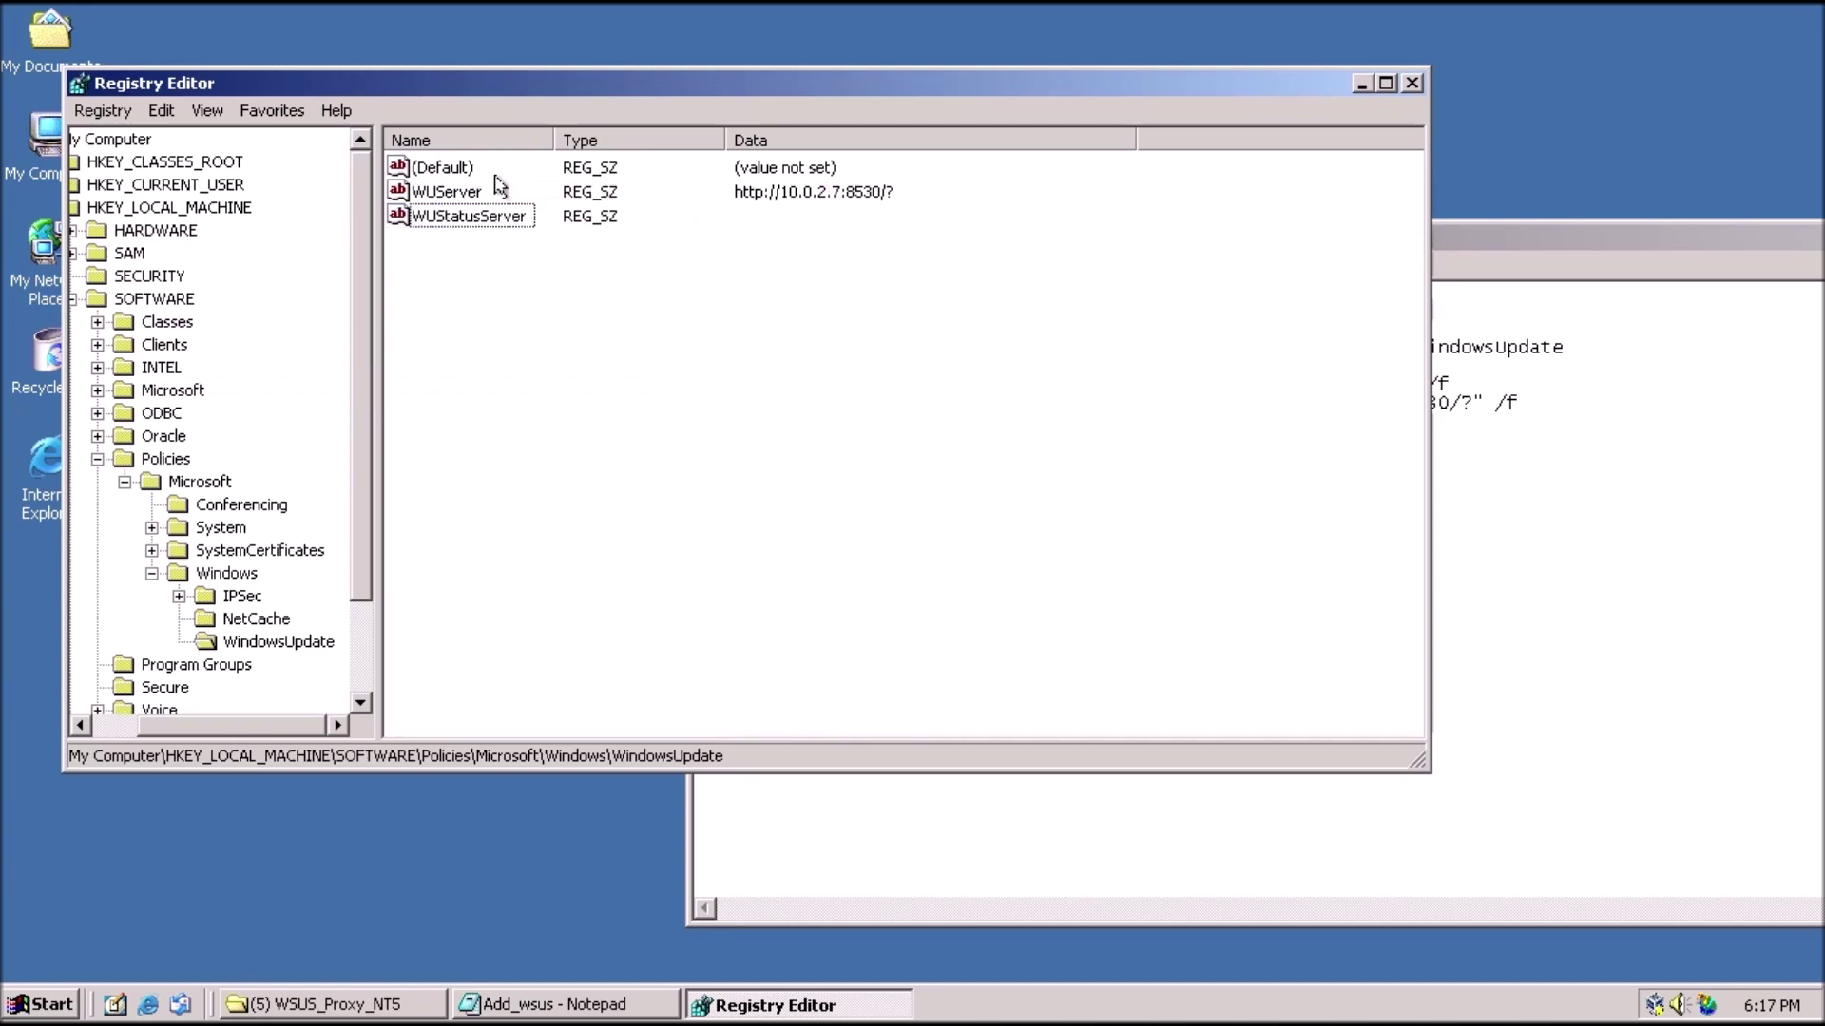
{"action": "double_click", "coordinate": [449, 191]}
{"action": "right_click", "coordinate": [290, 328]}
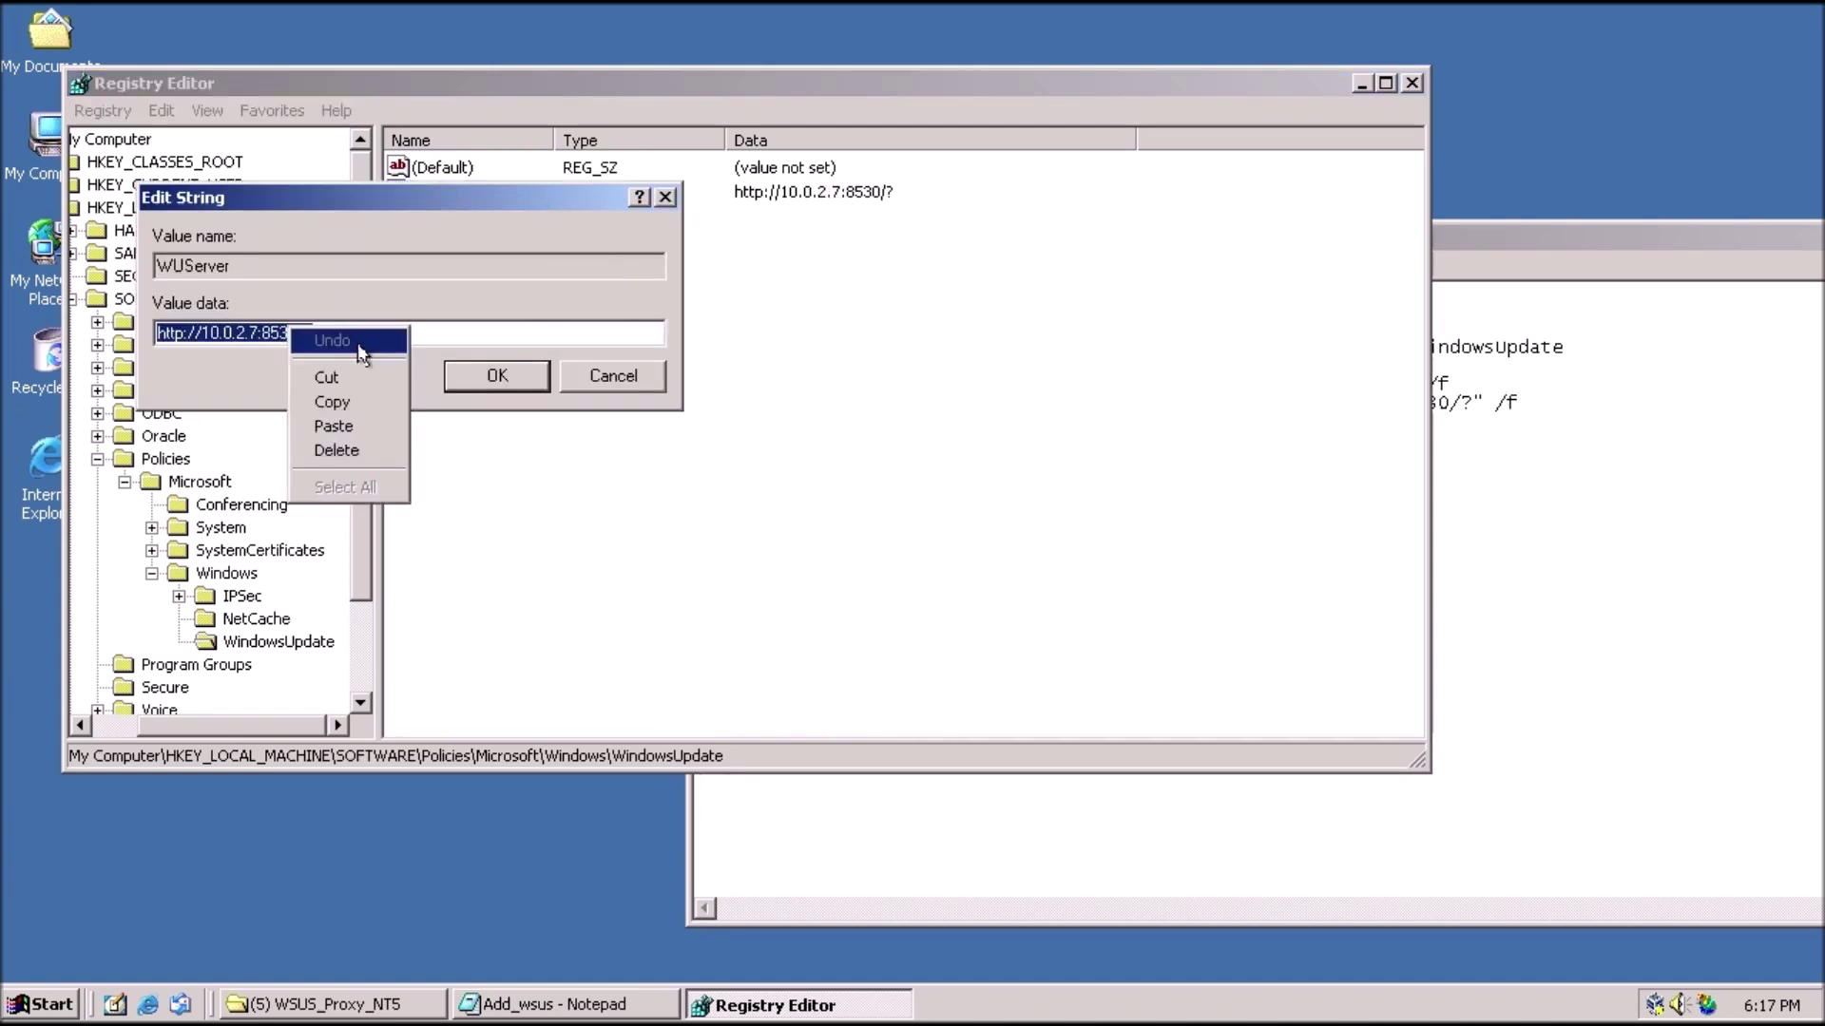
{"action": "left_click", "coordinate": [332, 401]}
{"action": "left_click", "coordinate": [513, 376]}
{"action": "double_click", "coordinate": [436, 217]}
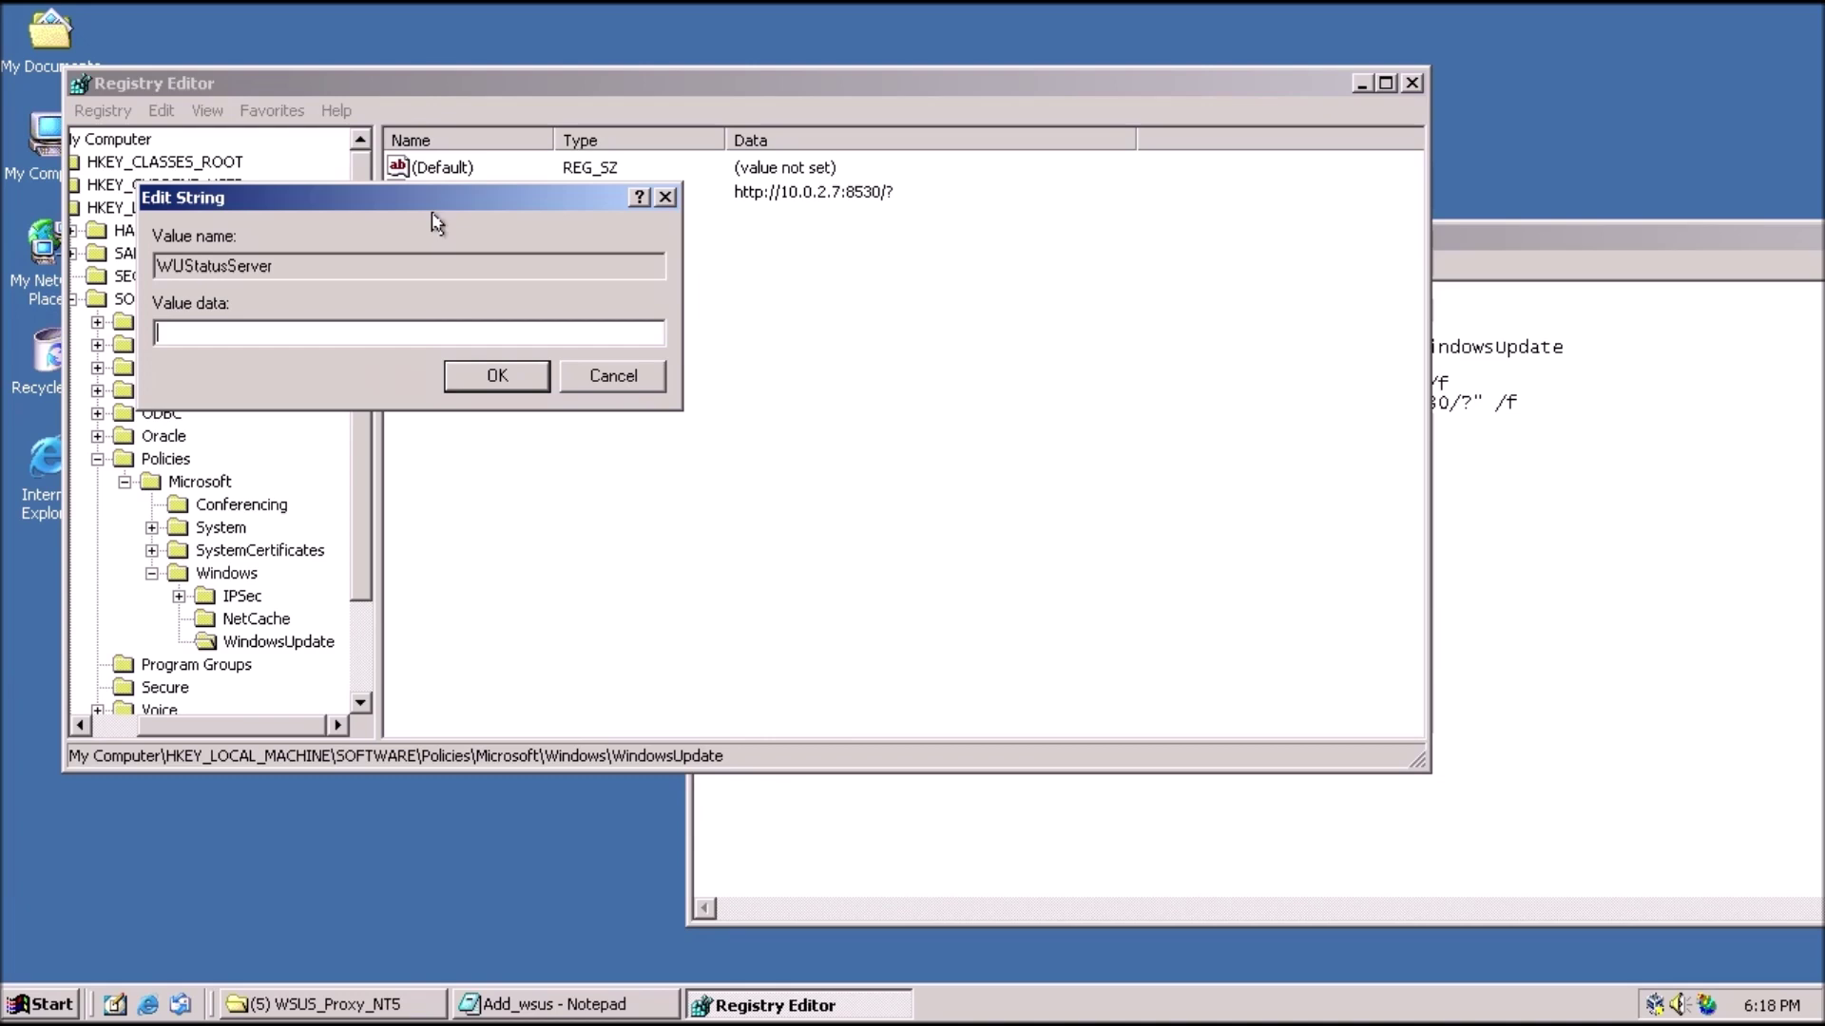
{"action": "right_click", "coordinate": [415, 333]}
{"action": "left_click", "coordinate": [460, 436]}
{"action": "key", "text": "Return"}
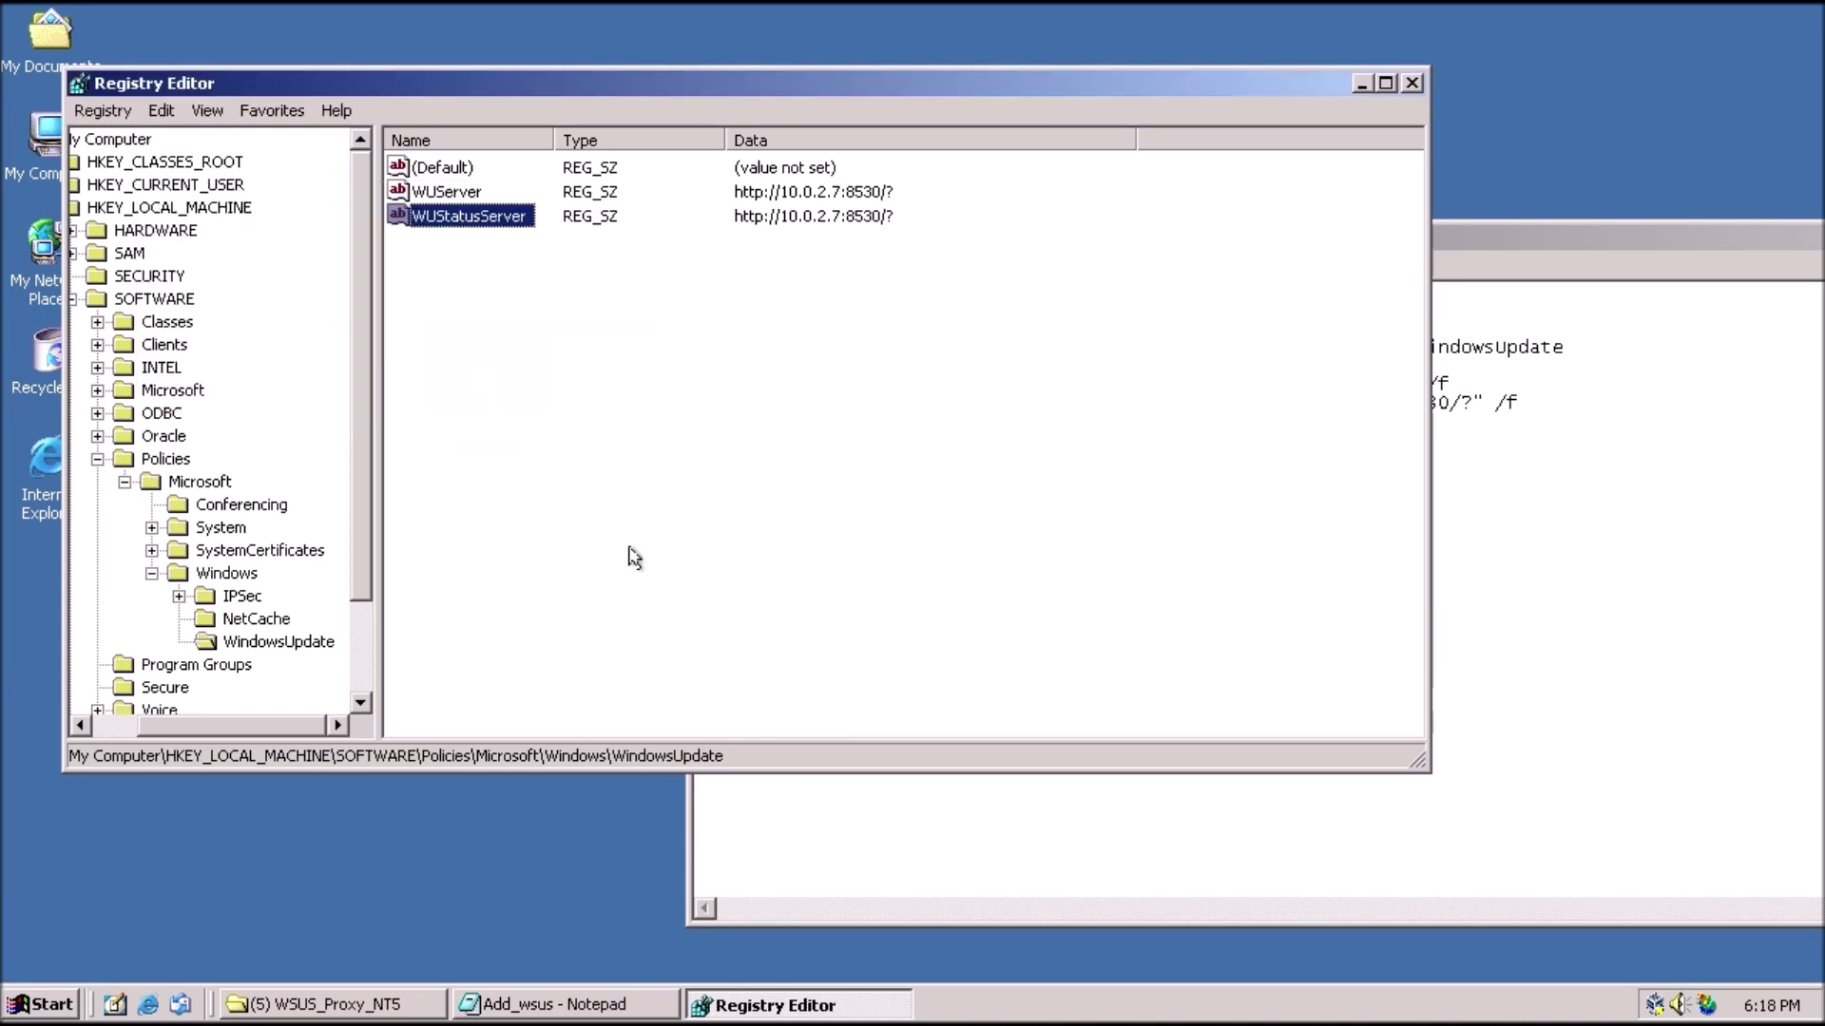
{"action": "left_click", "coordinate": [637, 430]}
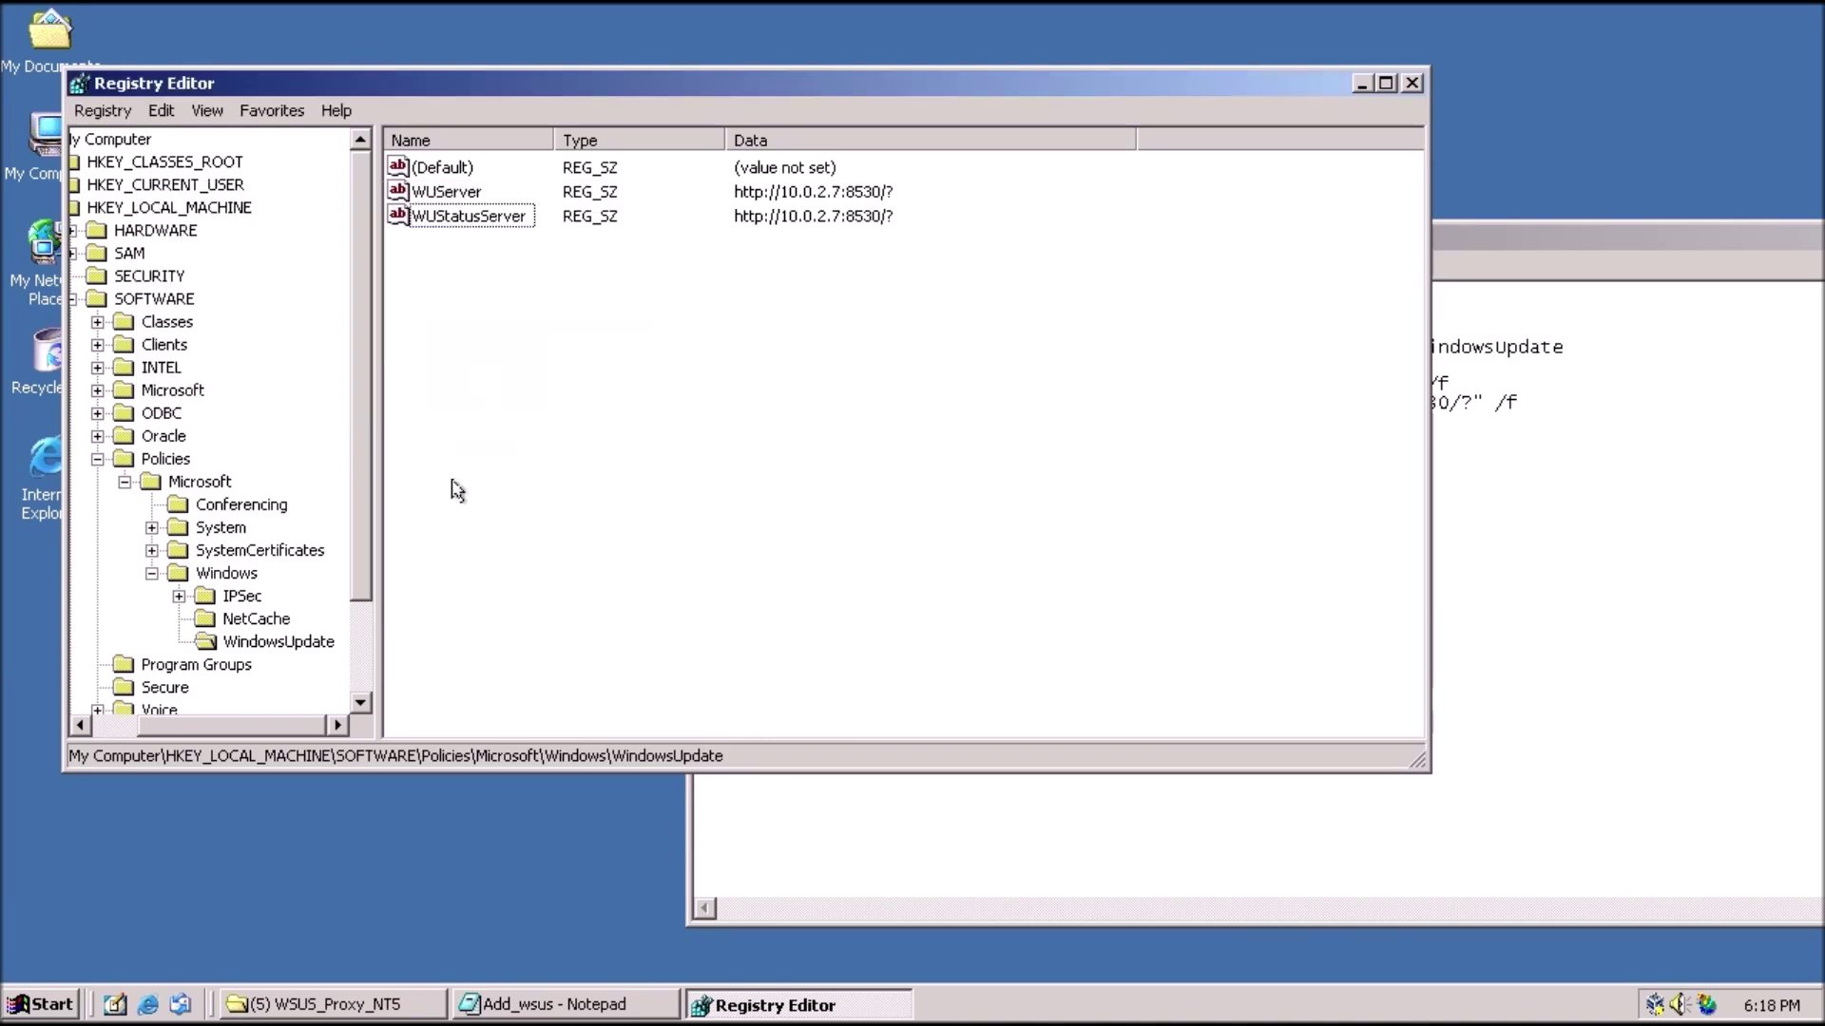
{"action": "right_click", "coordinate": [252, 646]}
Create a subkey named AU under WindowsUpdate.
{"action": "mouse_move", "coordinate": [314, 681]}
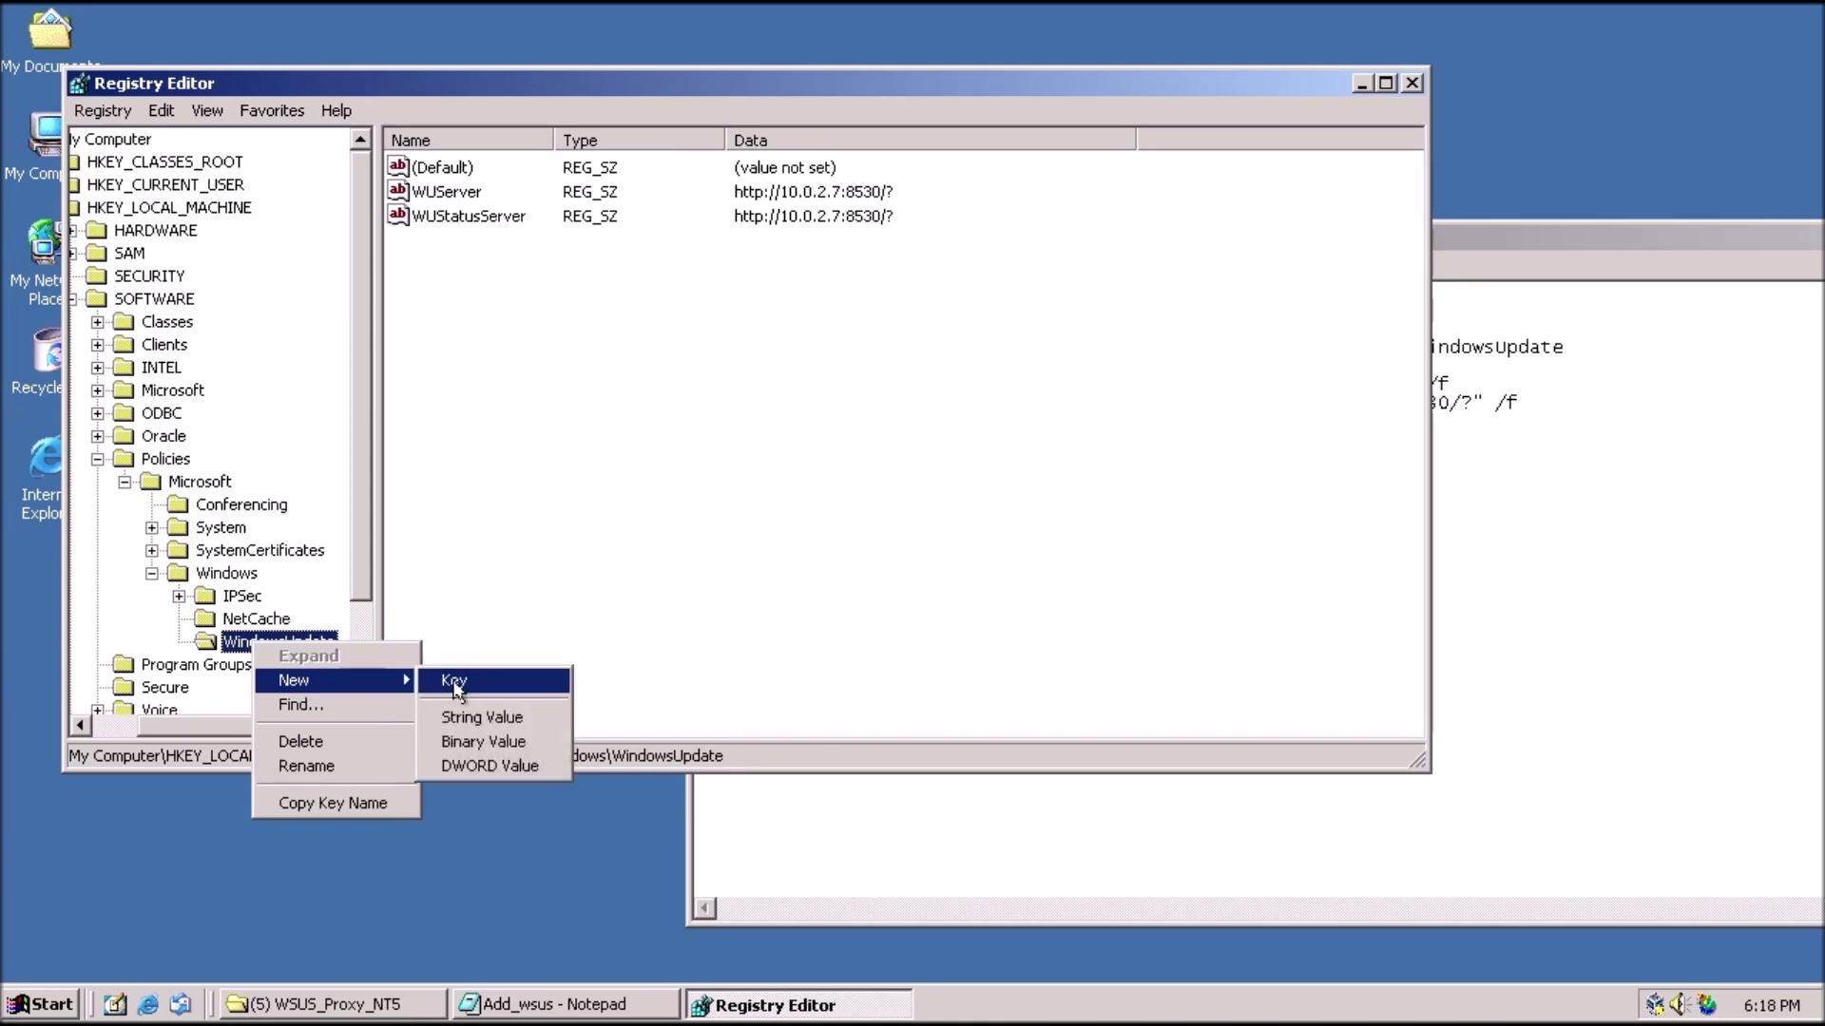
{"action": "left_click", "coordinate": [454, 681]}
{"action": "type", "text": "AU"}
{"action": "key", "text": "Return"}
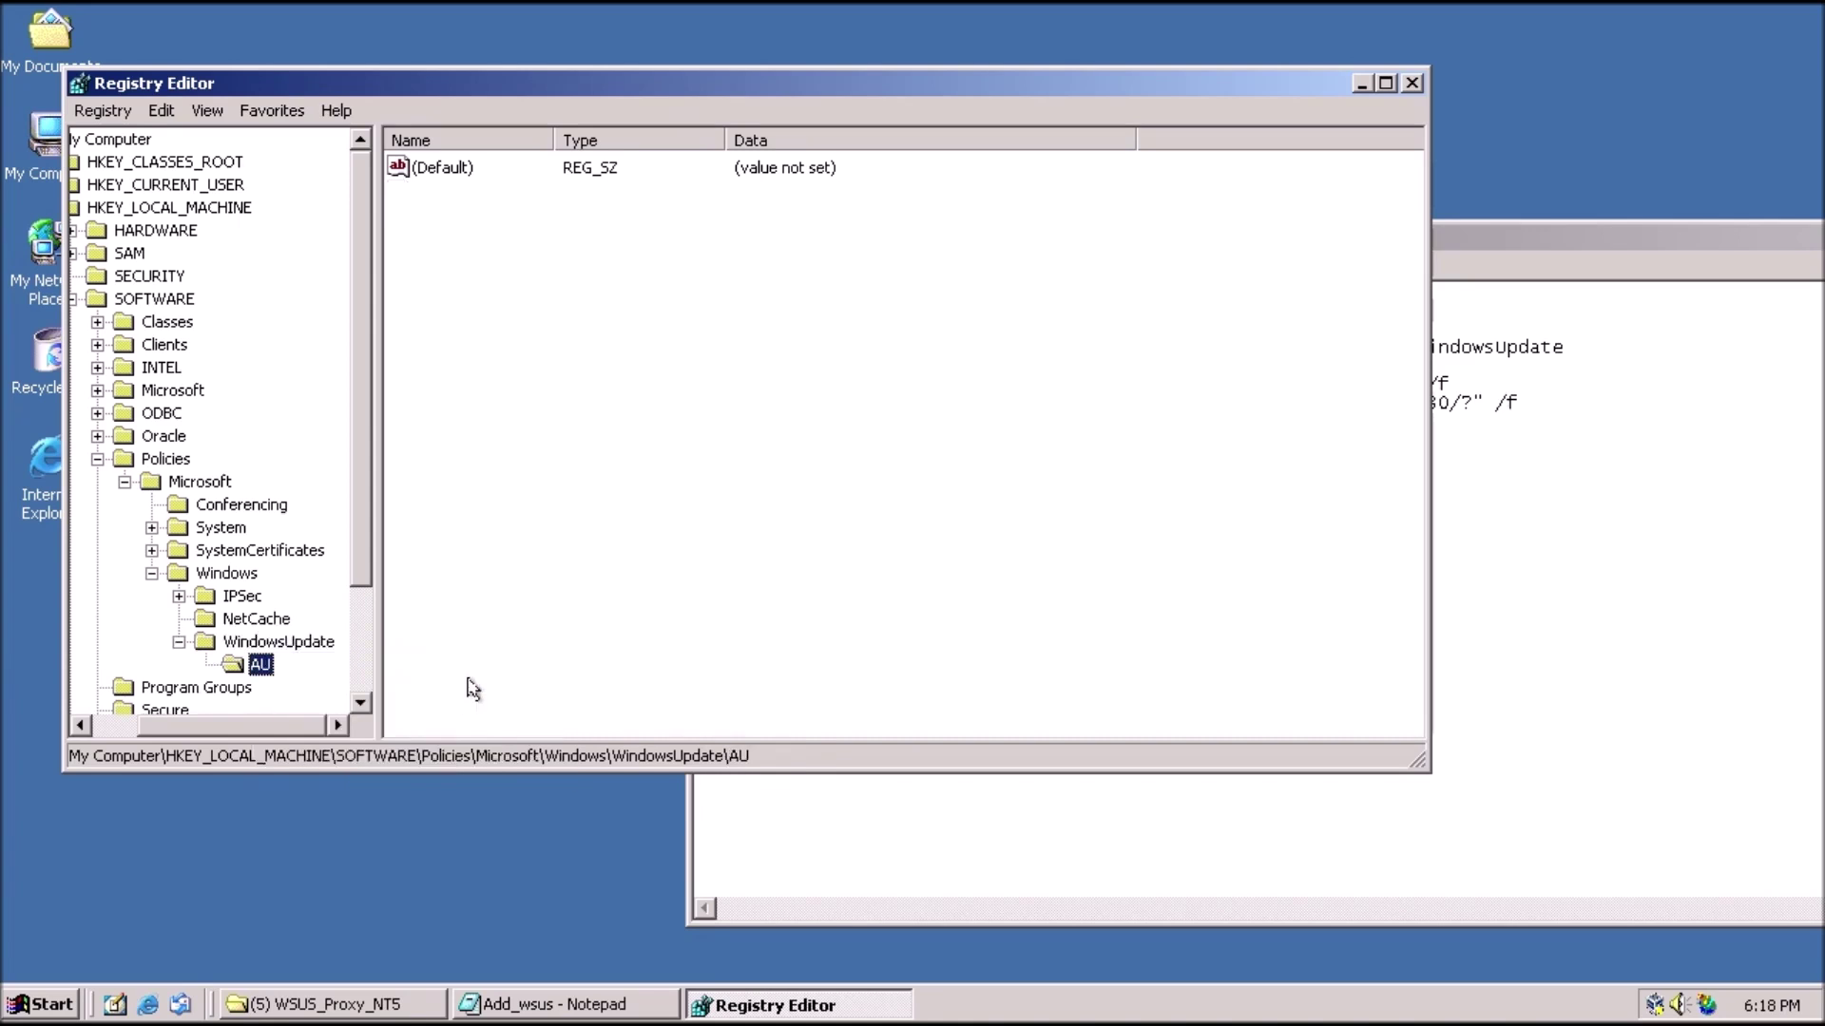
Copy the value name UseWUServer from the Add_wsus script.
{"action": "left_click", "coordinate": [1652, 738]}
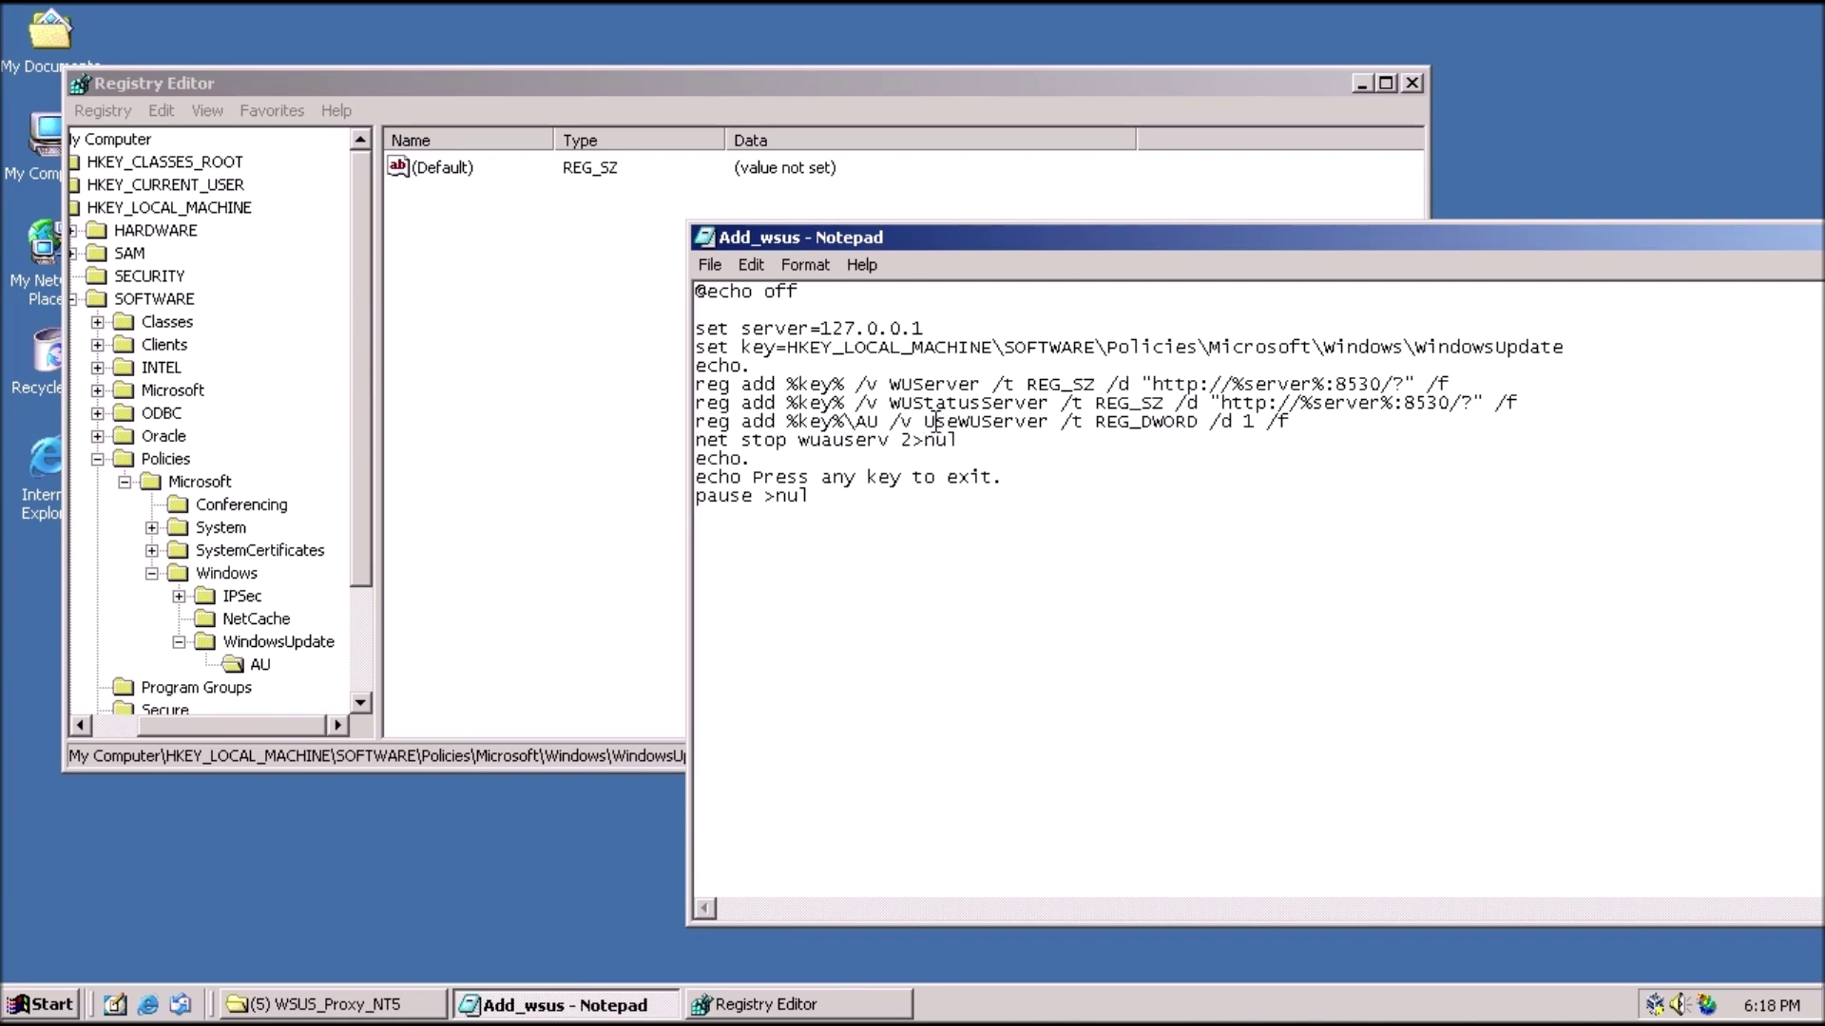
{"action": "left_click_drag", "start_coordinate": [931, 421], "coordinate": [1045, 427]}
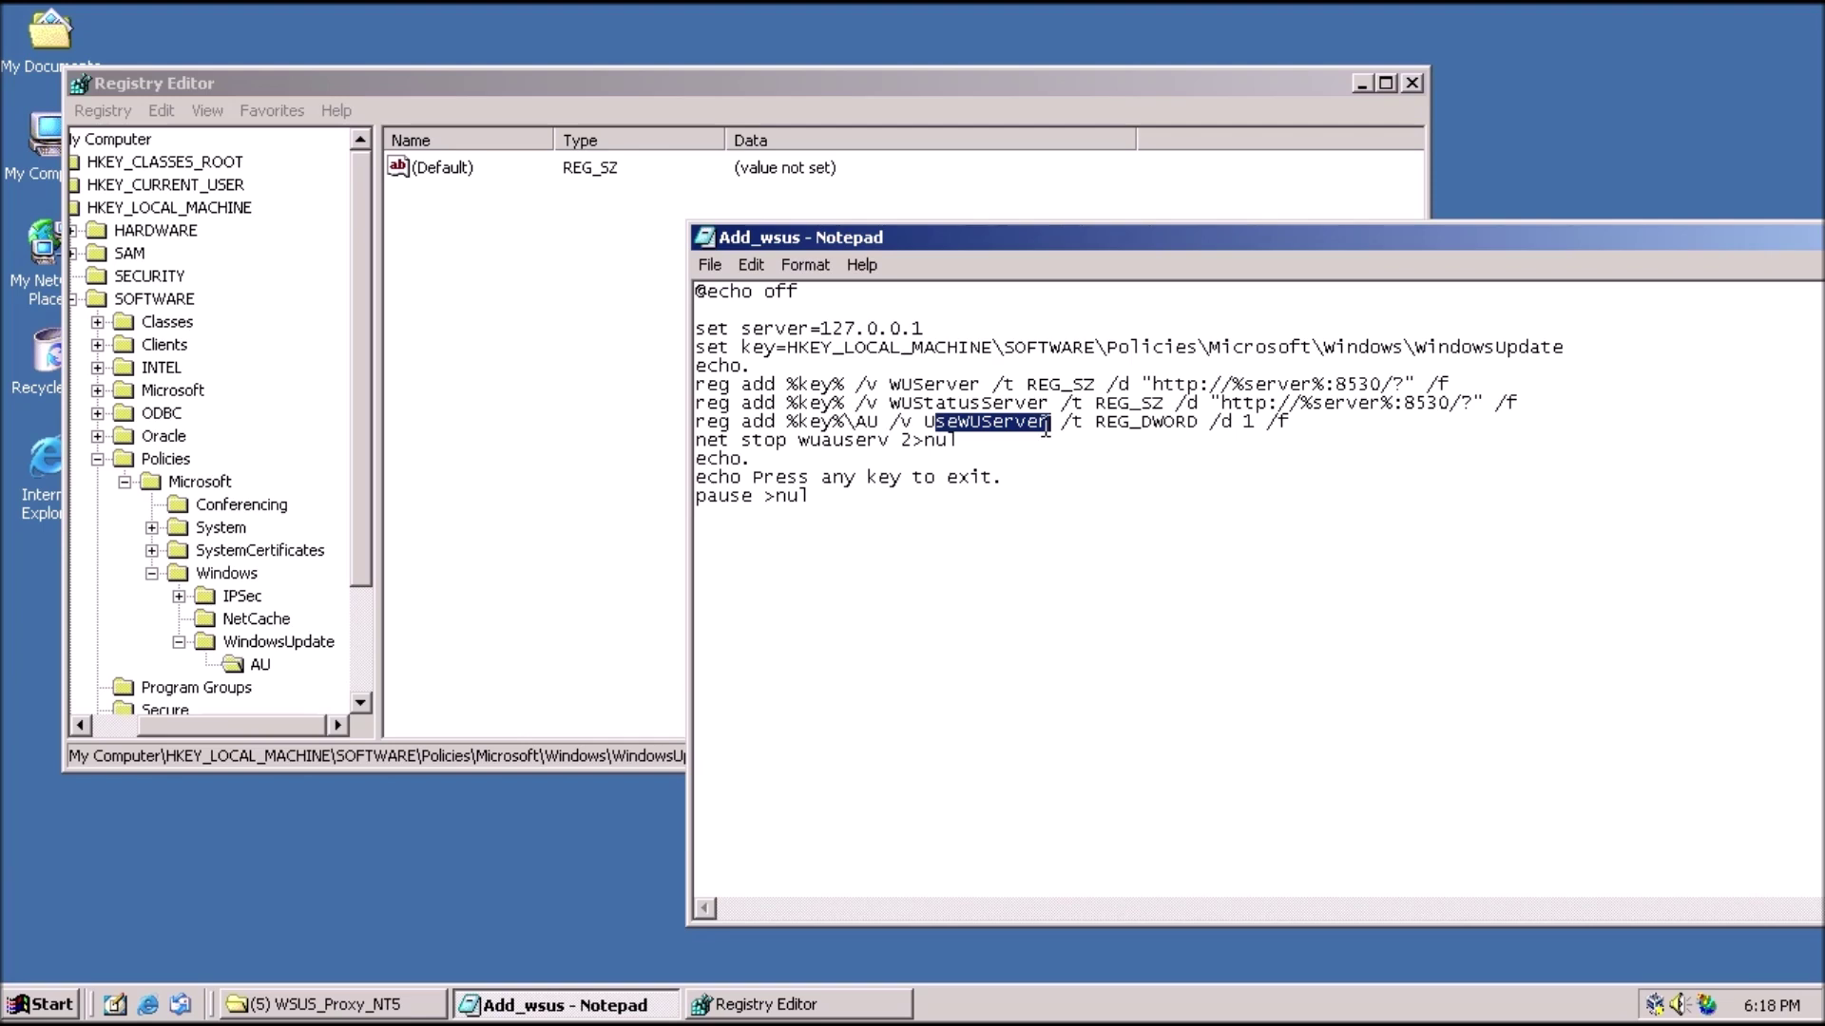
{"action": "right_click", "coordinate": [1043, 427]}
{"action": "left_click", "coordinate": [1054, 504]}
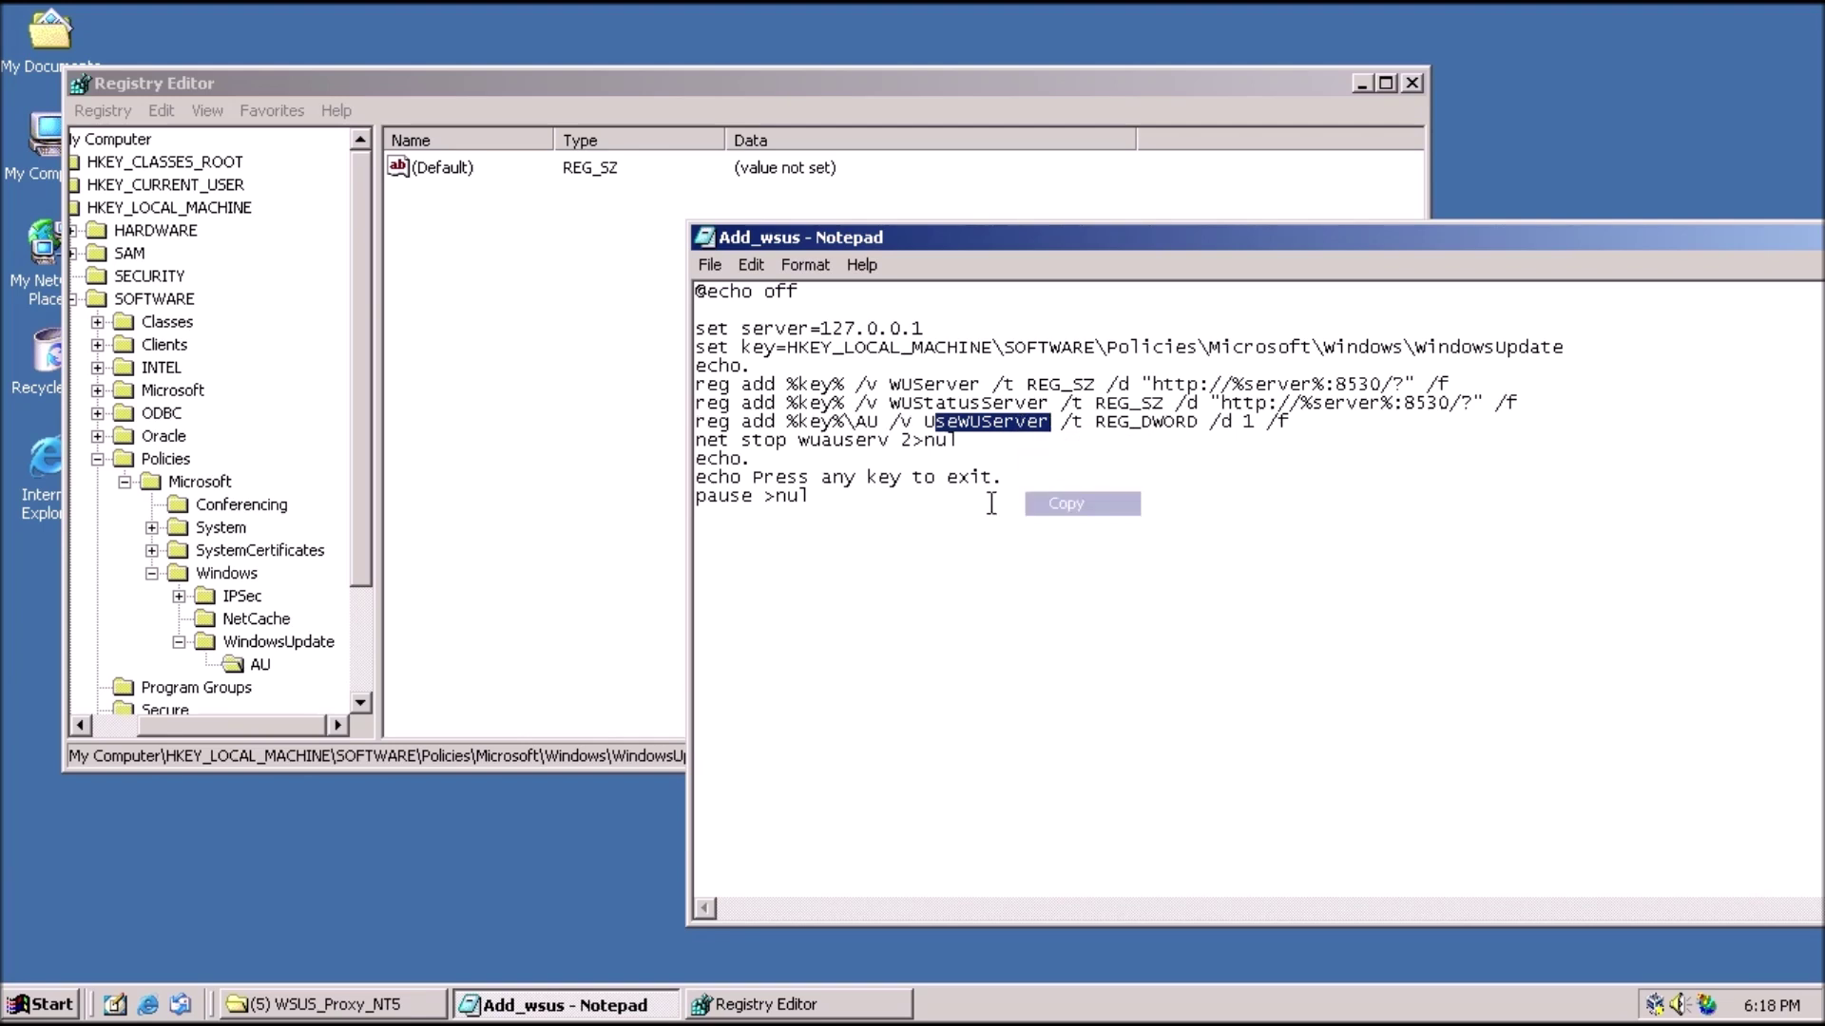
{"action": "mouse_move", "coordinate": [928, 424]}
{"action": "left_mouse_down"}
{"action": "mouse_move", "coordinate": [1047, 425]}
{"action": "mouse_move", "coordinate": [927, 425]}
{"action": "left_mouse_up"}
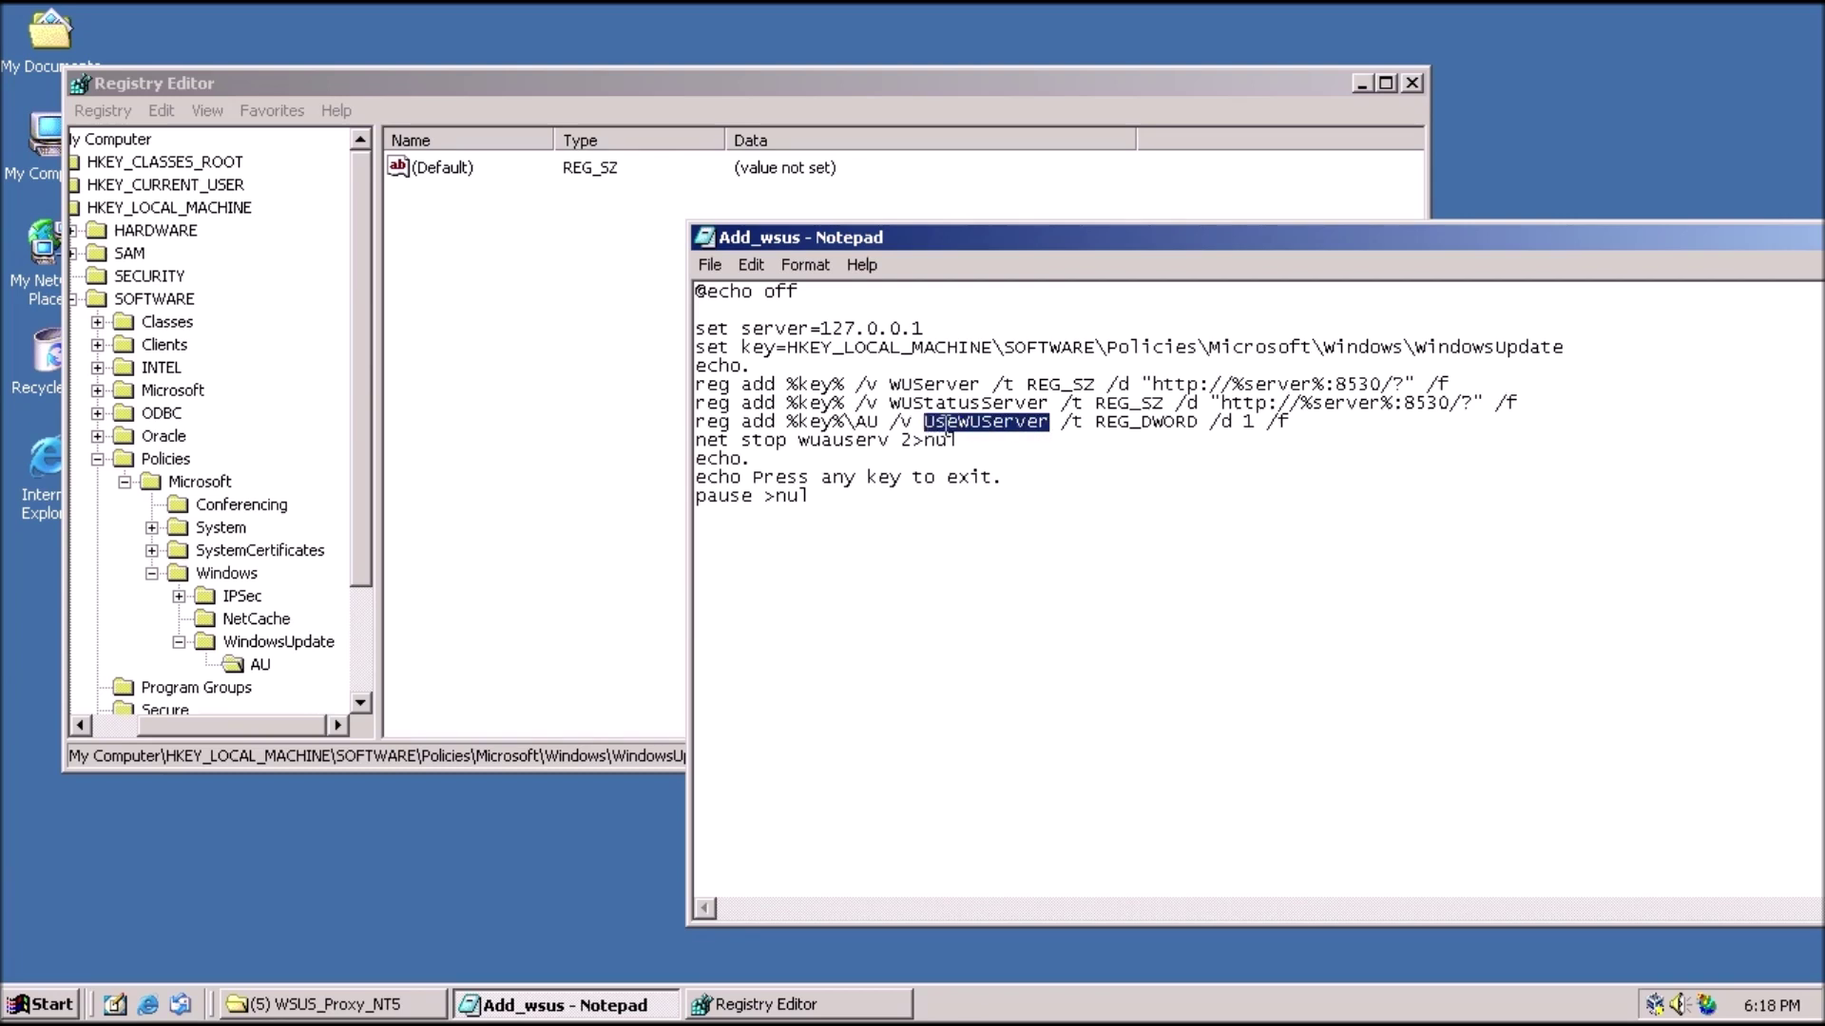
{"action": "right_click", "coordinate": [948, 425]}
{"action": "left_click", "coordinate": [998, 504]}
Add a DWORD value named UseWUServer in AU and set it to 1.
{"action": "right_click", "coordinate": [536, 386]}
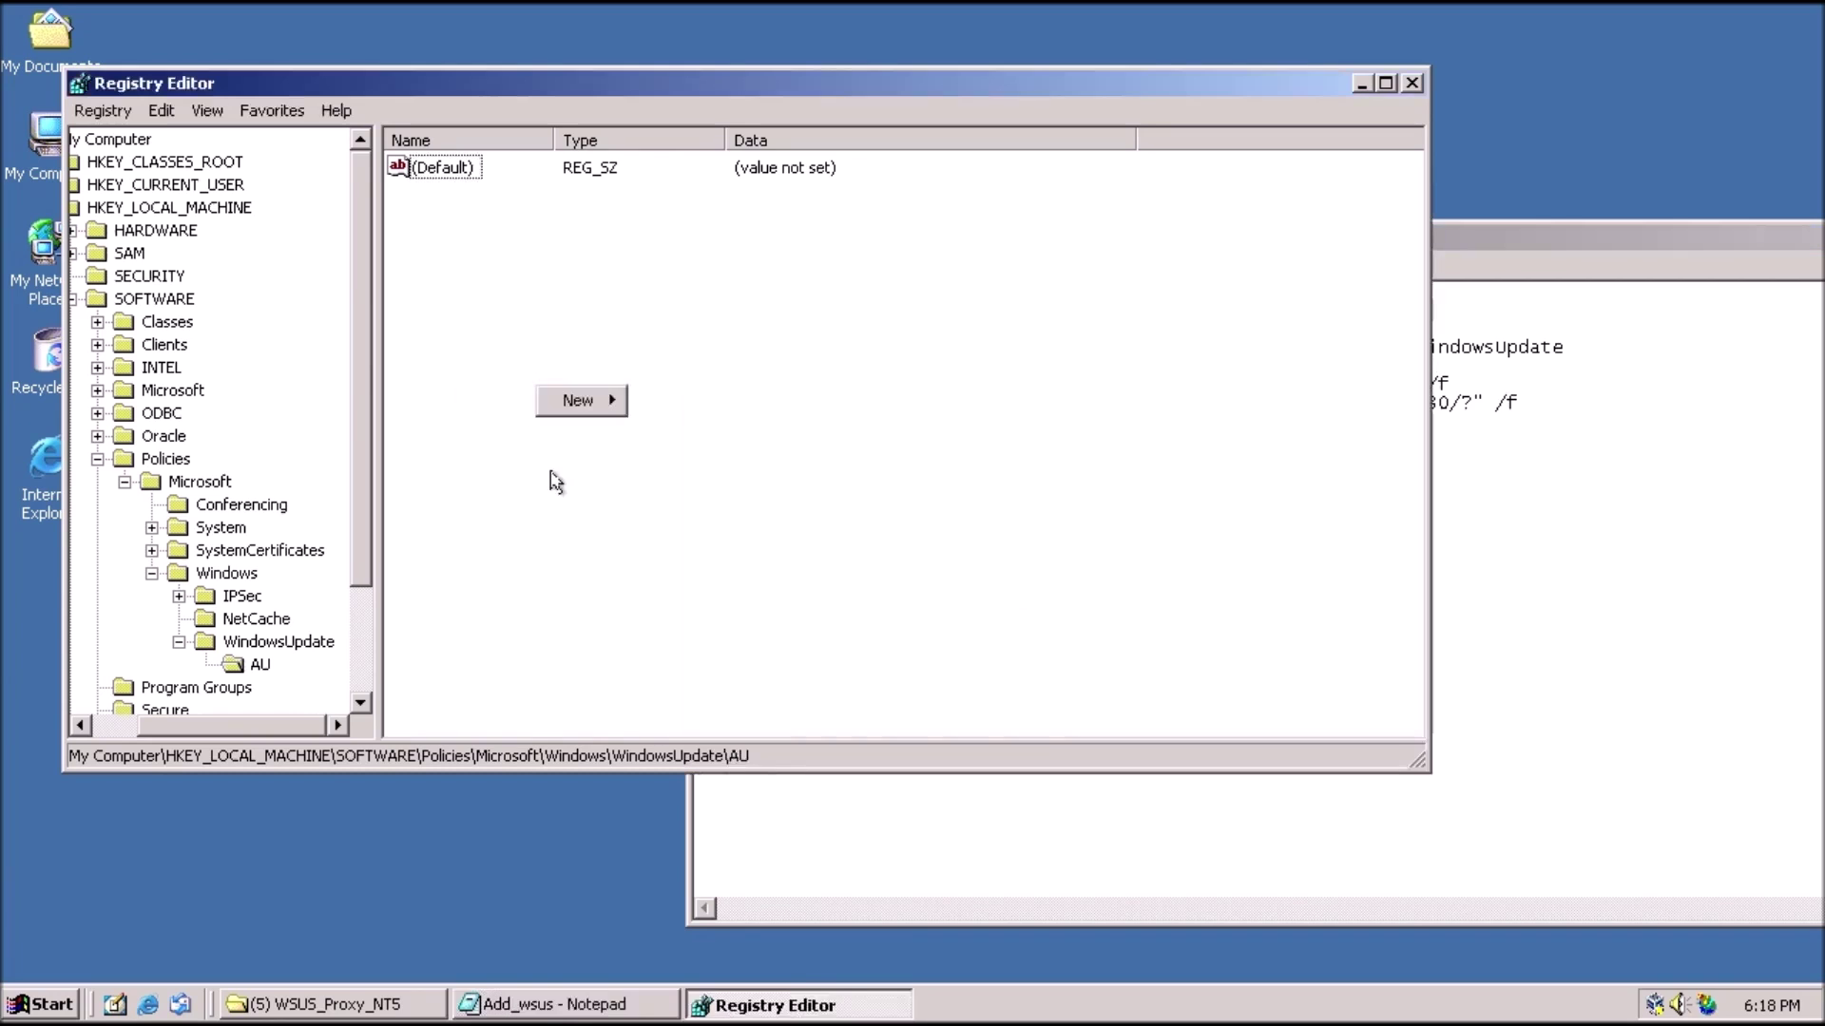
{"action": "mouse_move", "coordinate": [591, 403]}
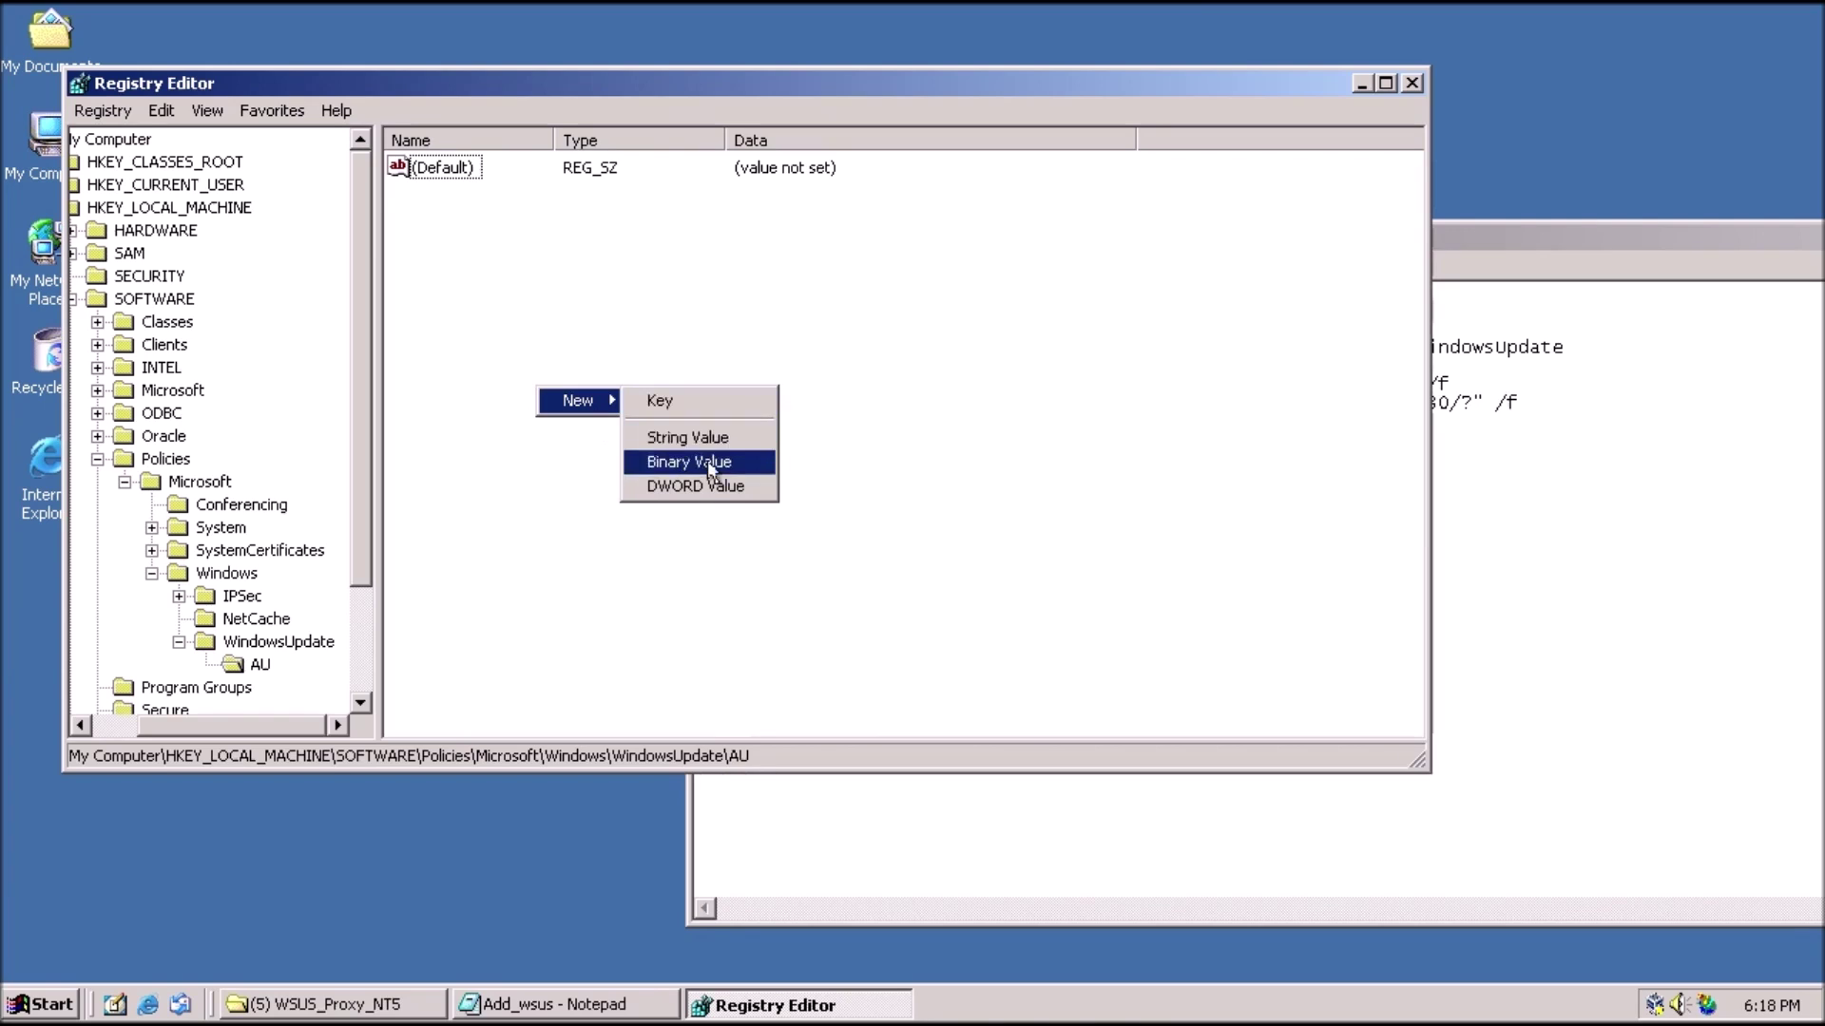
{"action": "left_click", "coordinate": [708, 486]}
{"action": "key", "text": "ctrl+v"}
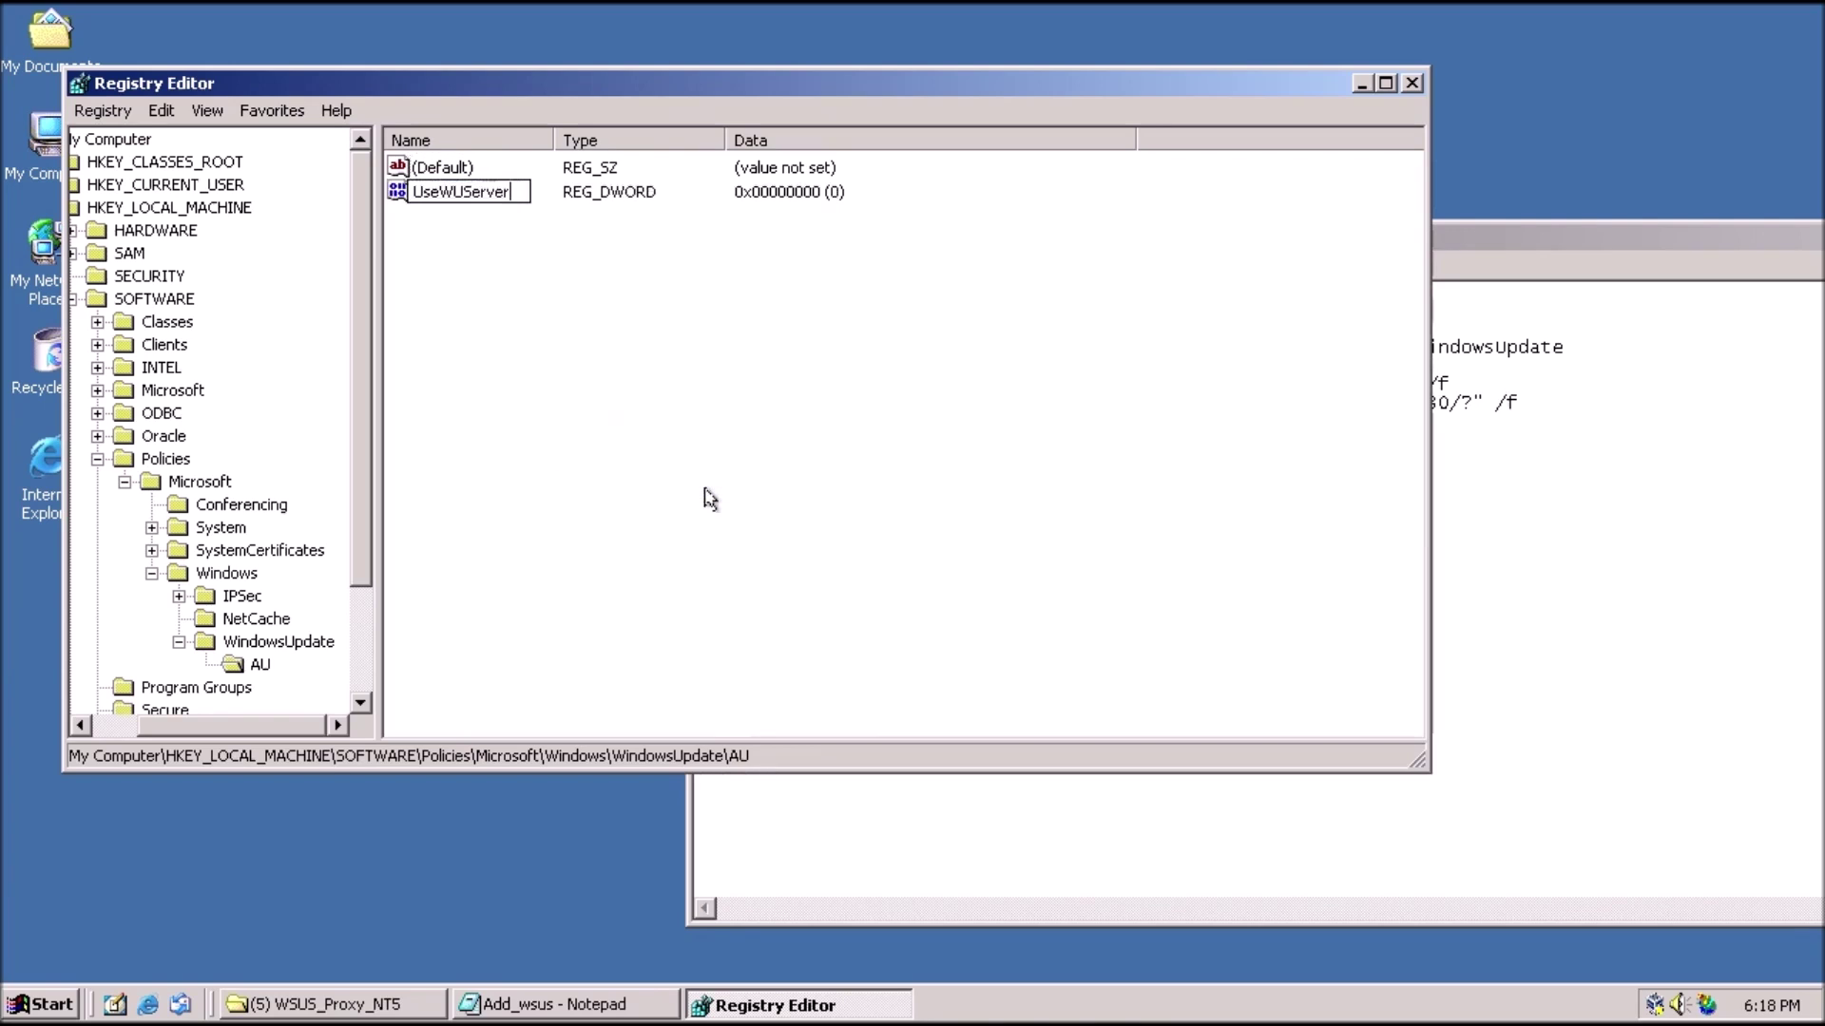
{"action": "key", "text": "Return"}
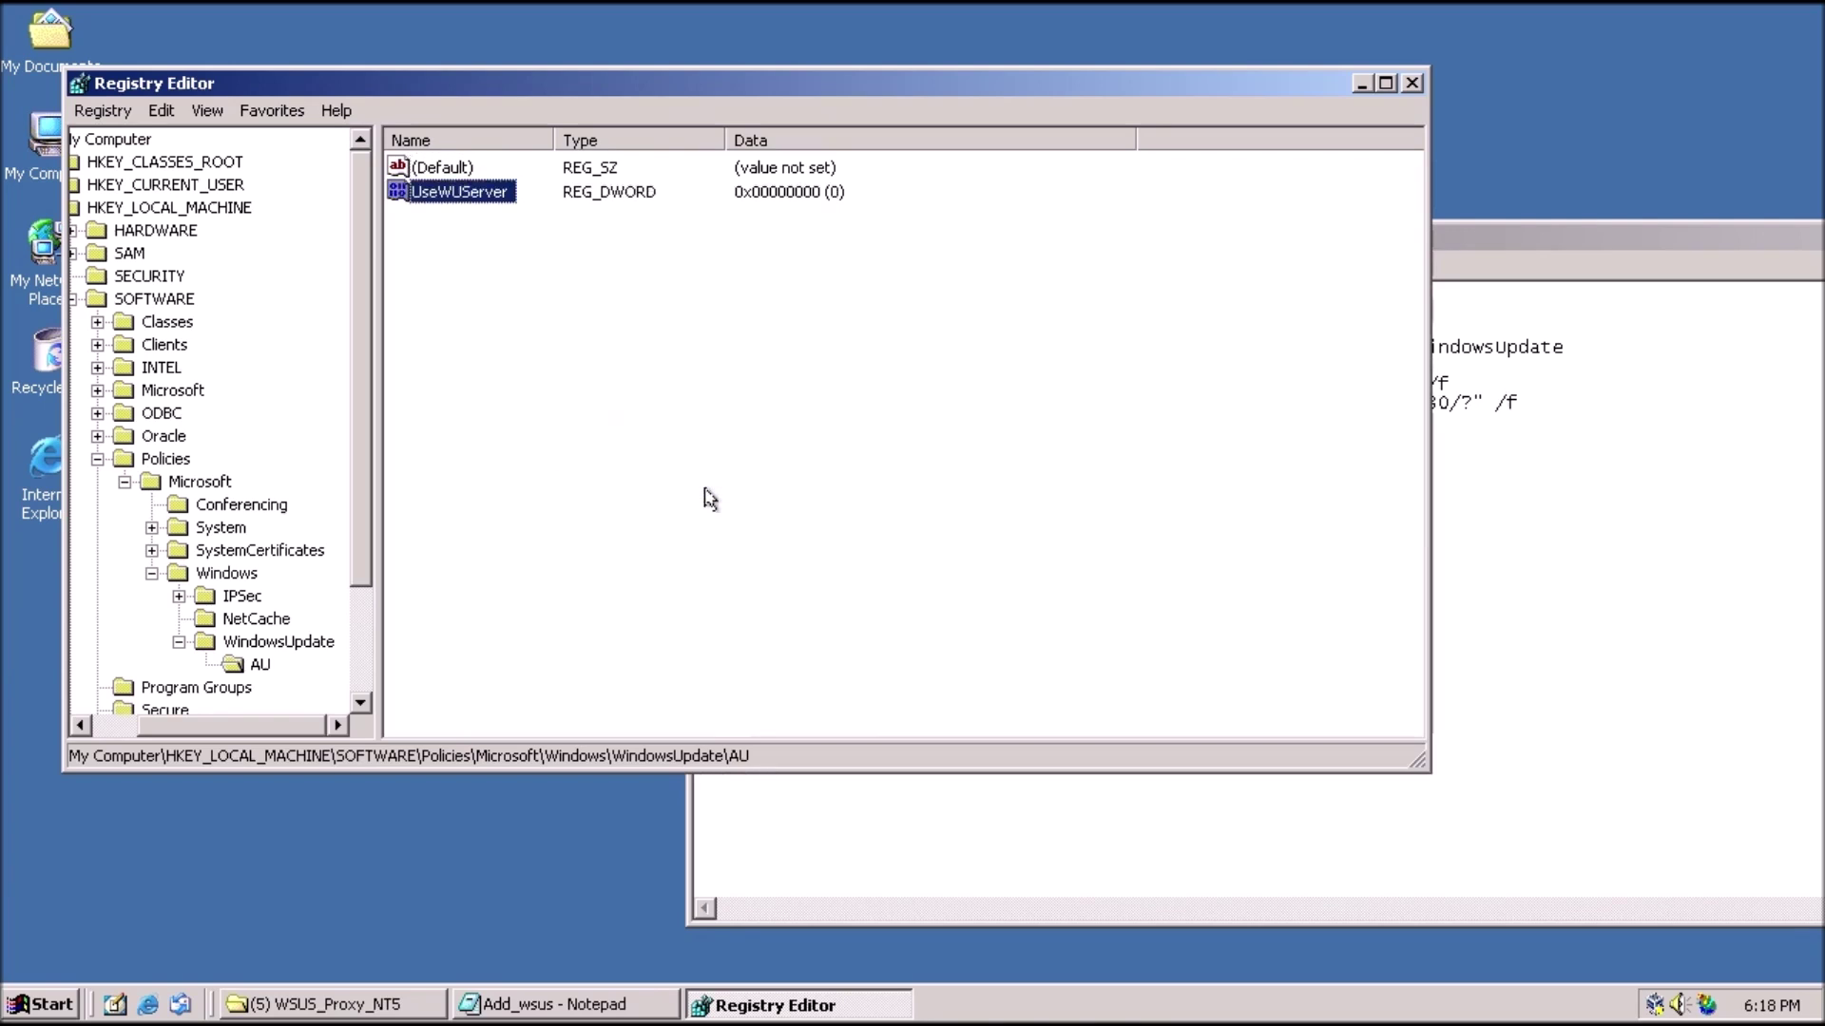
{"action": "double_click", "coordinate": [459, 191]}
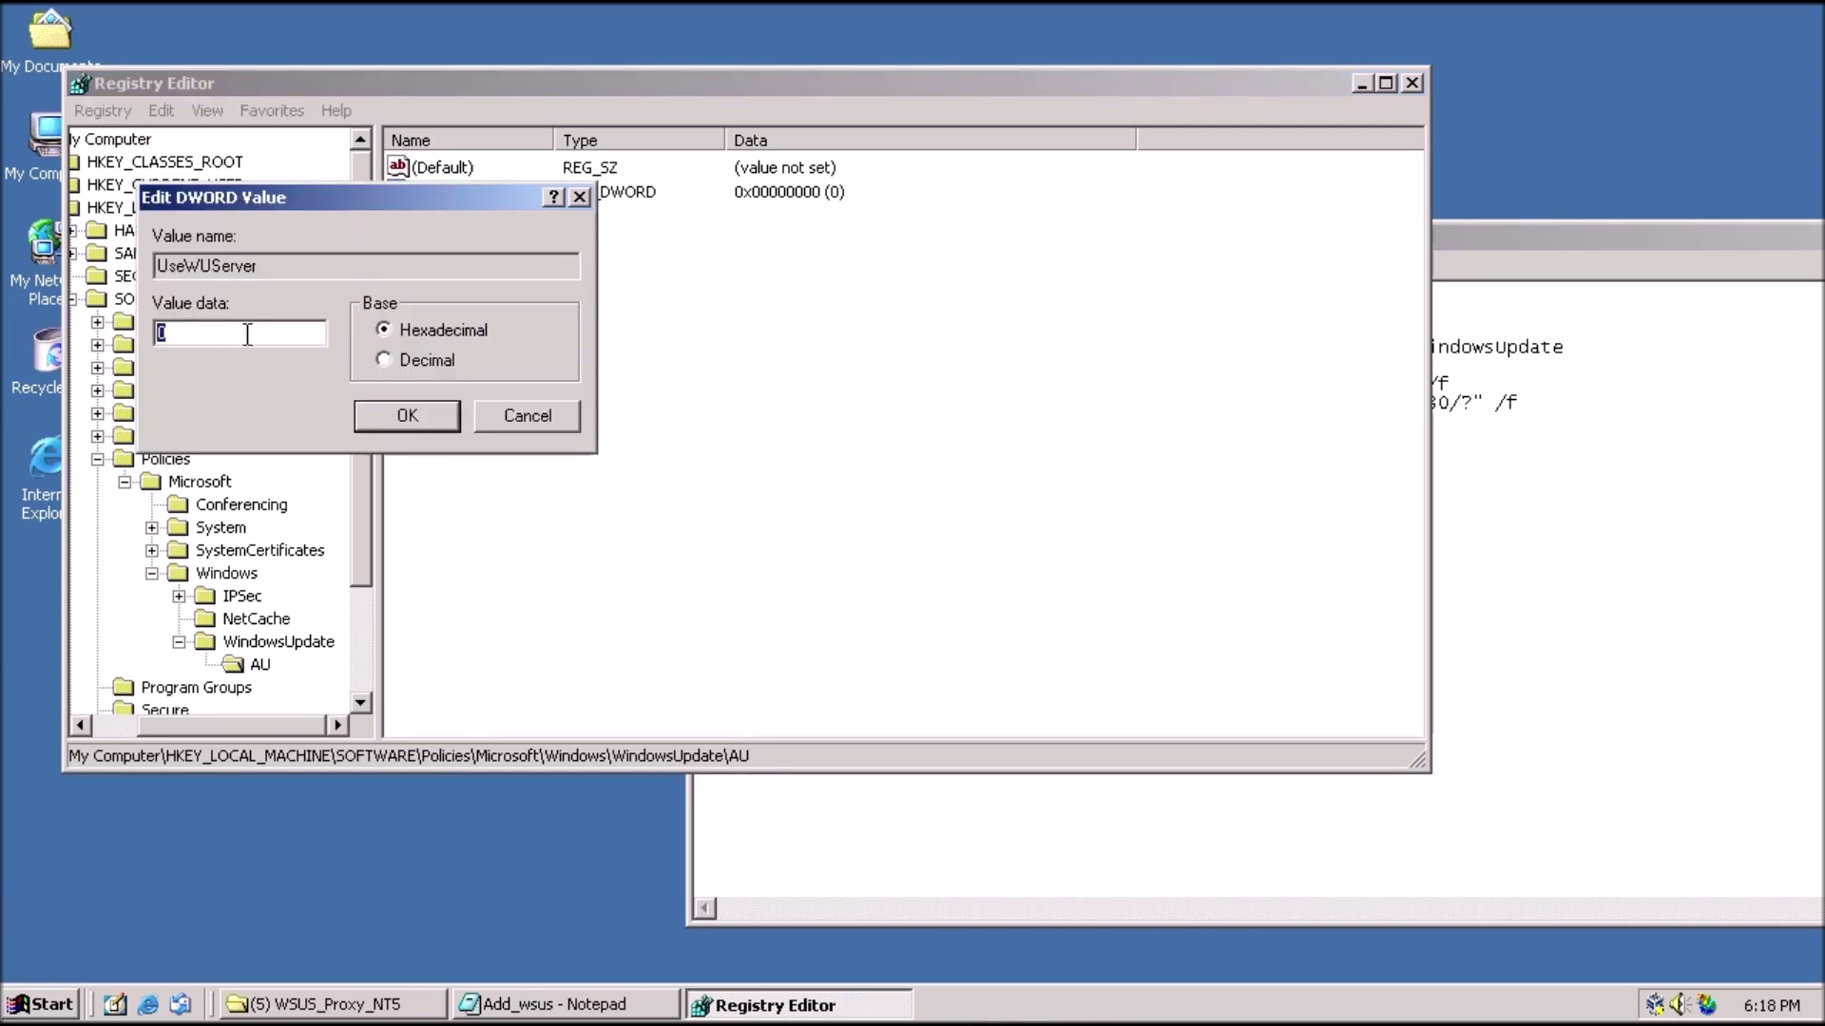
{"action": "type", "text": "1"}
{"action": "left_click", "coordinate": [407, 418]}
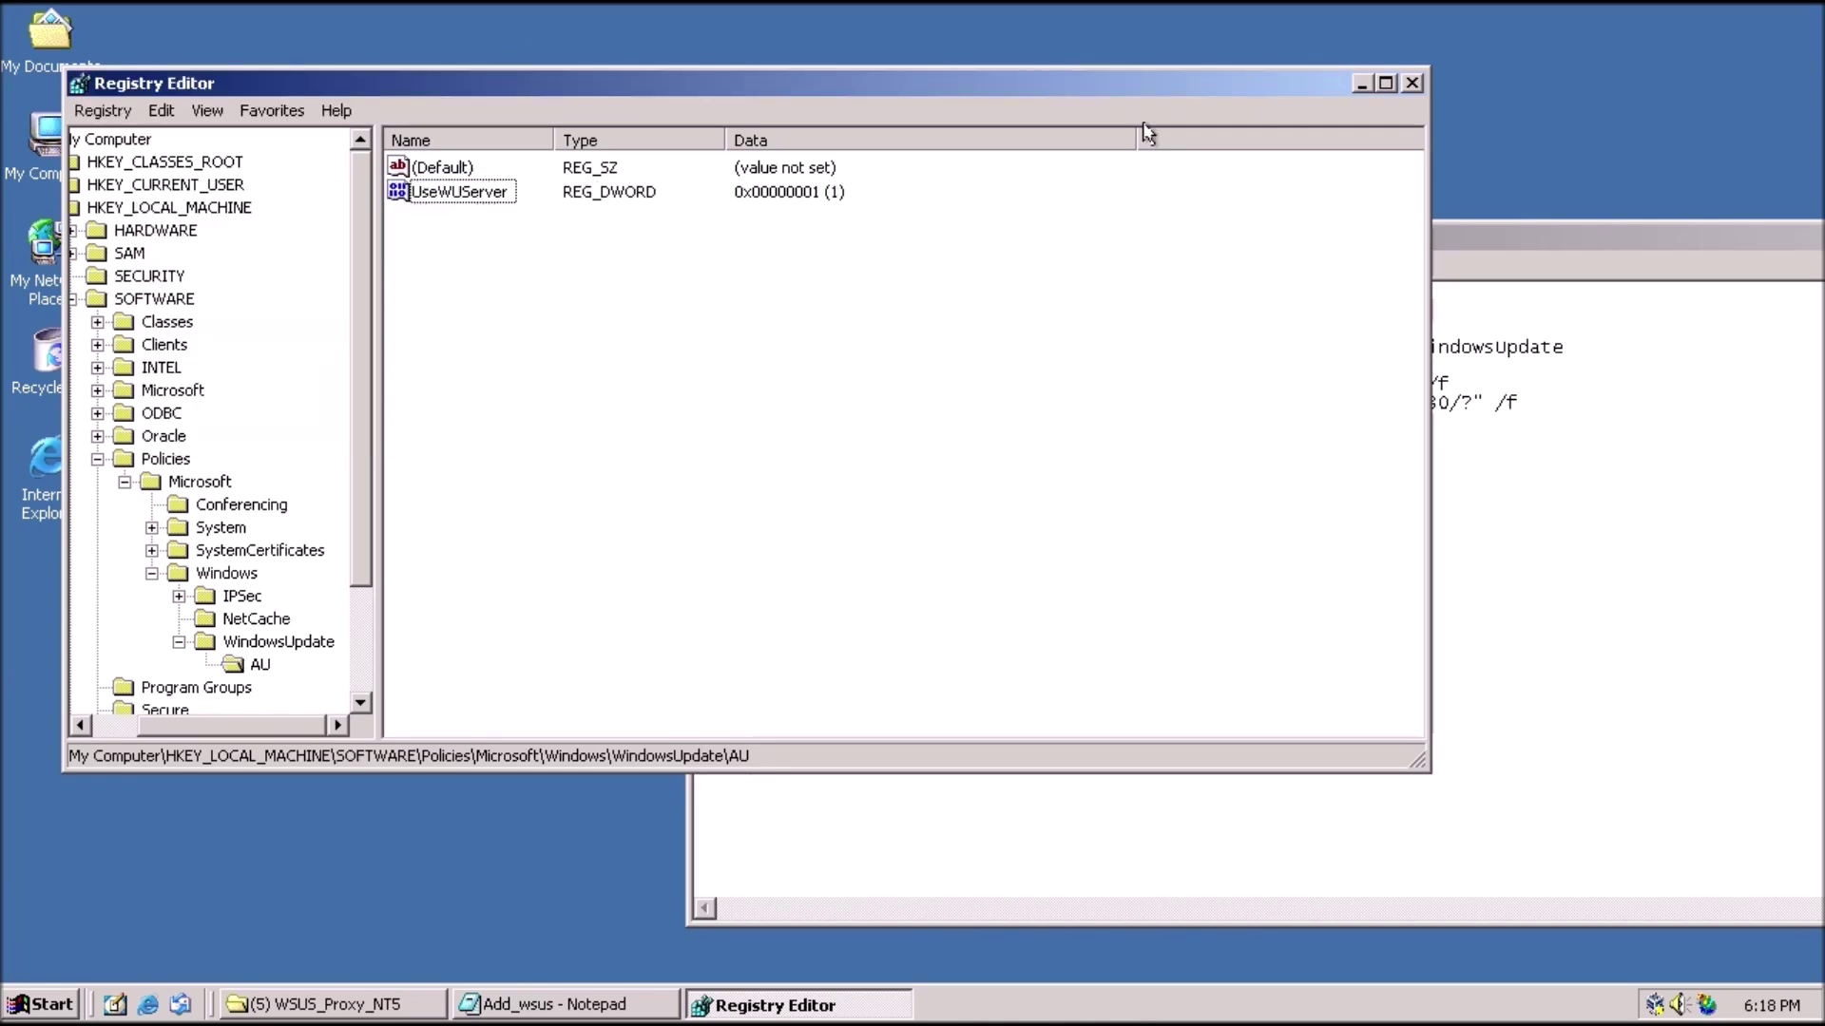
Close Registry Editor, list available Windows 2000 updates via WSUS, then open Date/Time Properties.
{"action": "left_click", "coordinate": [1412, 82]}
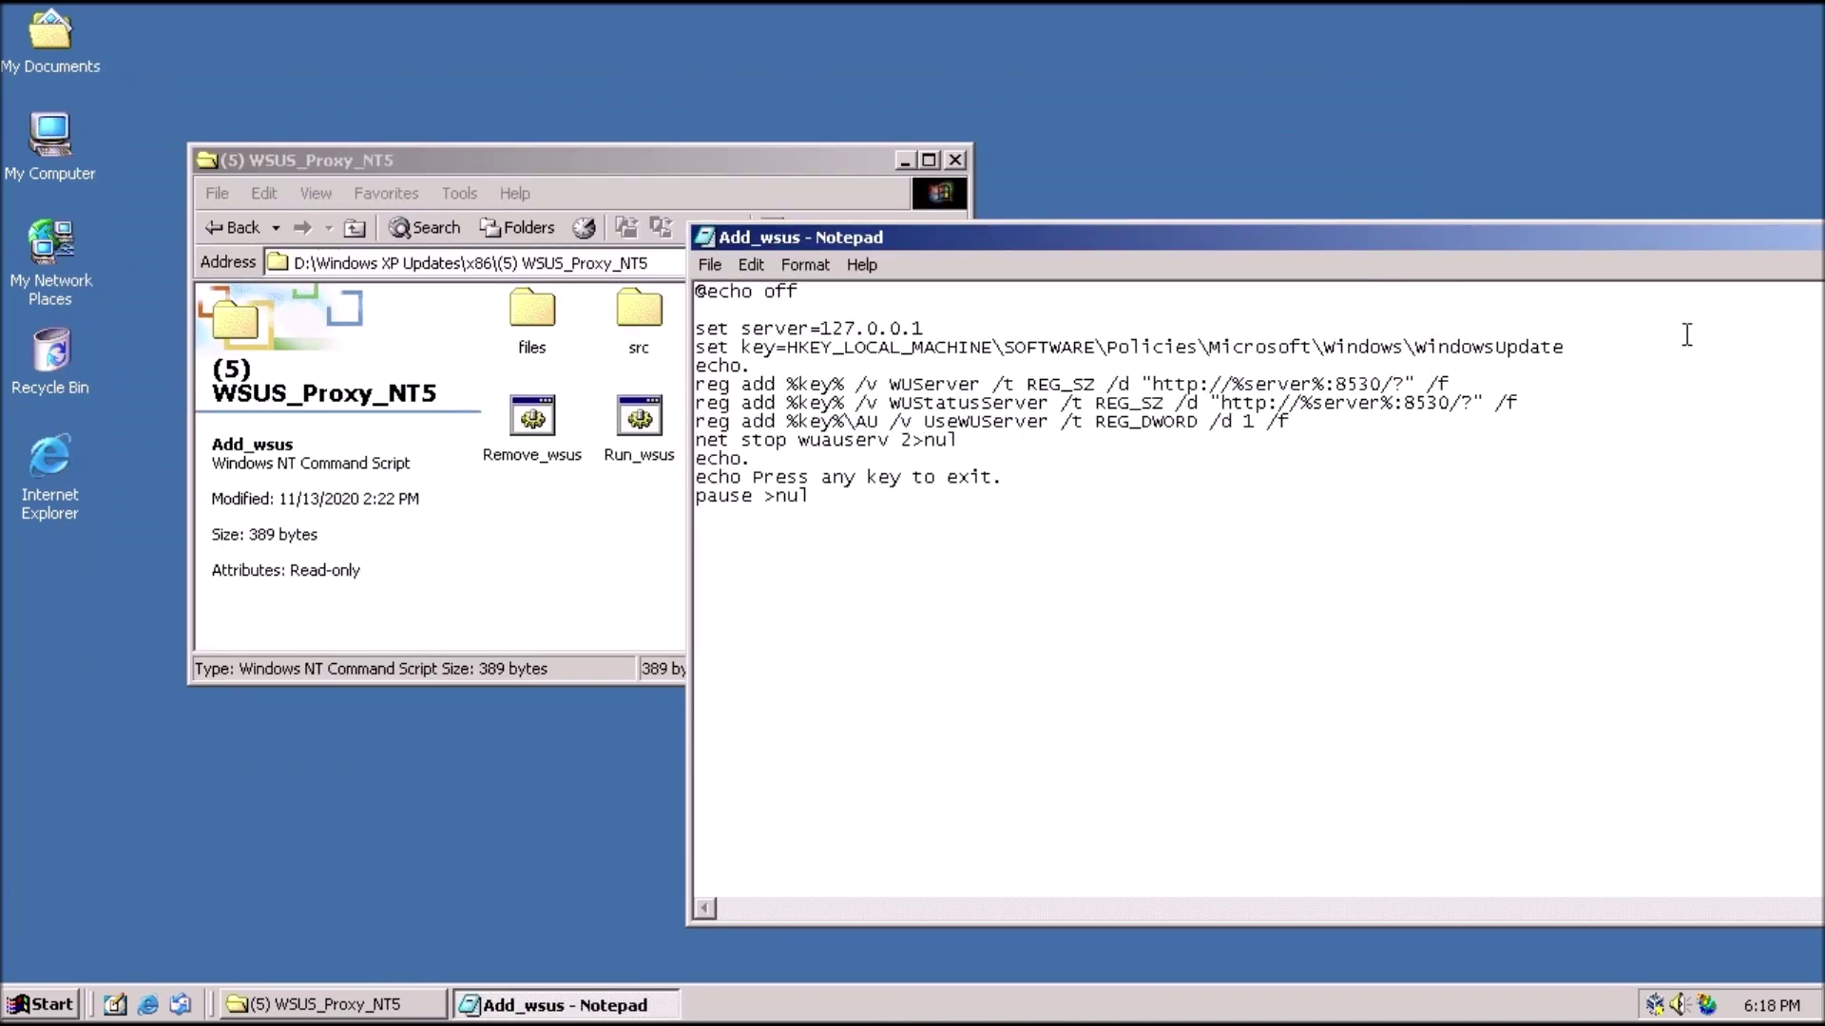
{"action": "left_click_drag", "start_coordinate": [1685, 245], "coordinate": [1370, 238]}
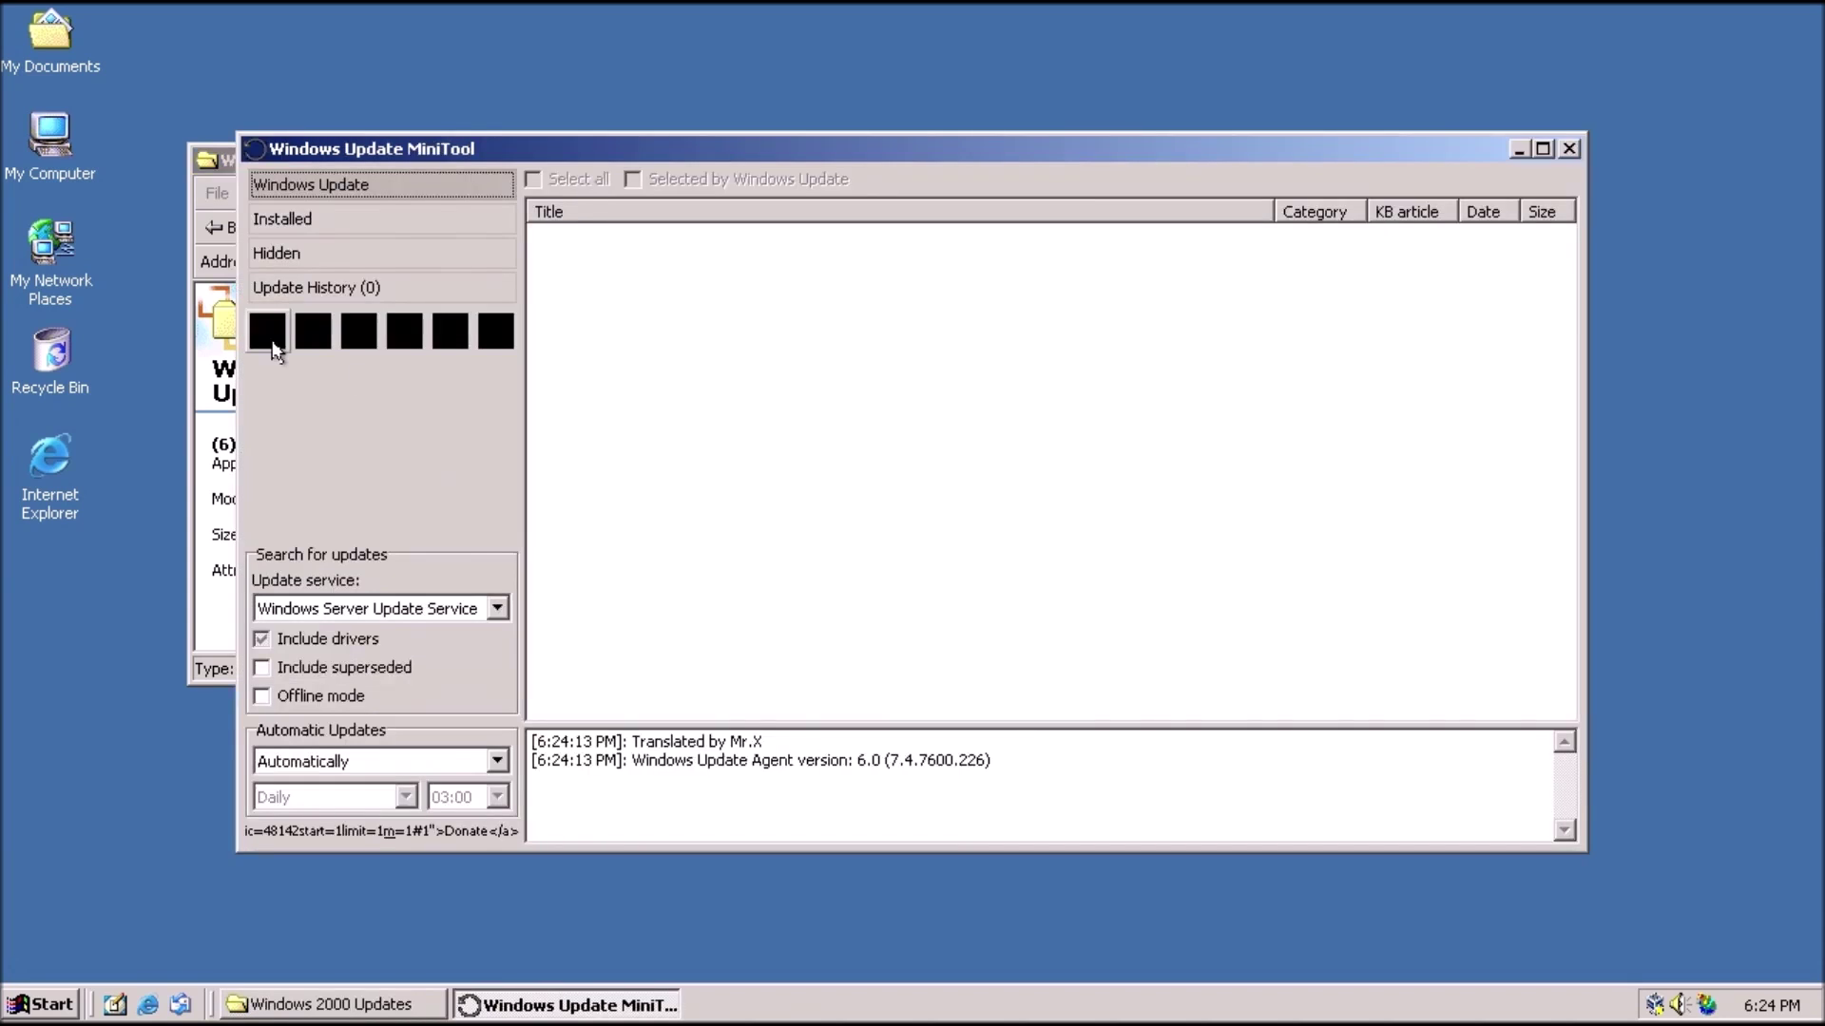
{"action": "left_click", "coordinate": [268, 344]}
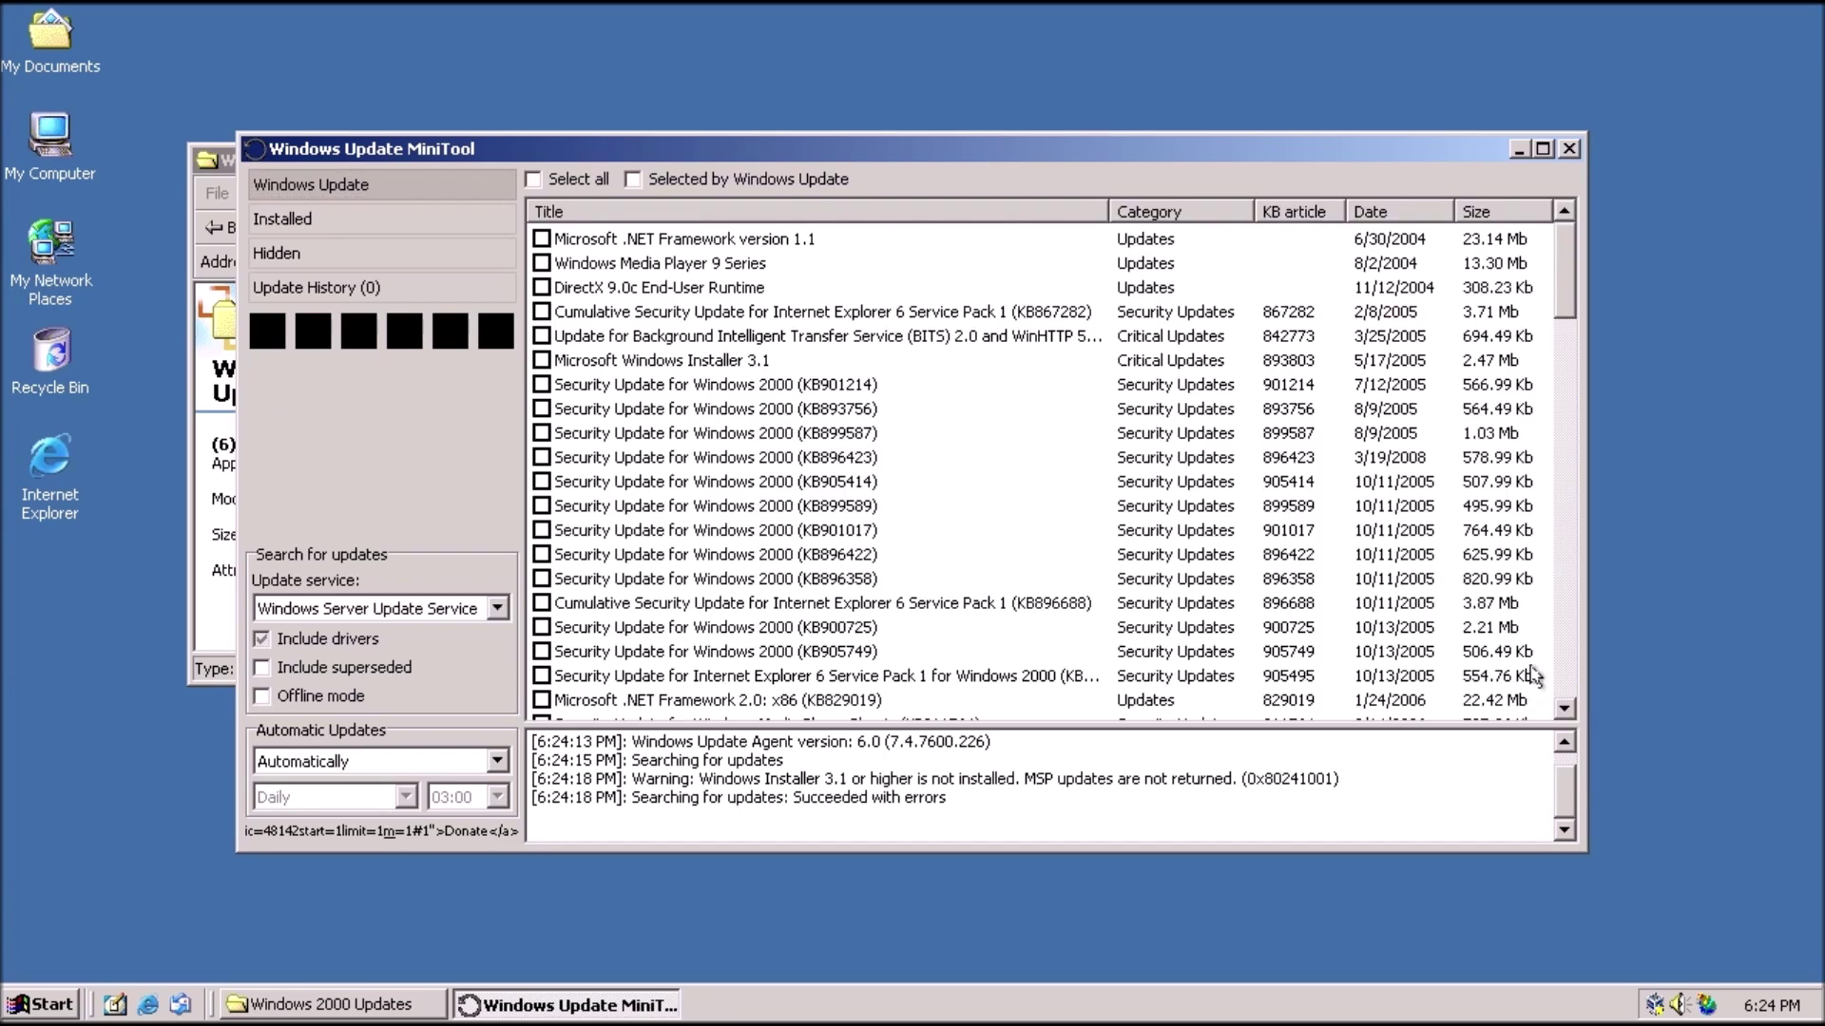
{"action": "mouse_move", "coordinate": [1531, 669]}
{"action": "left_click_drag", "start_coordinate": [1569, 309], "coordinate": [1557, 760]}
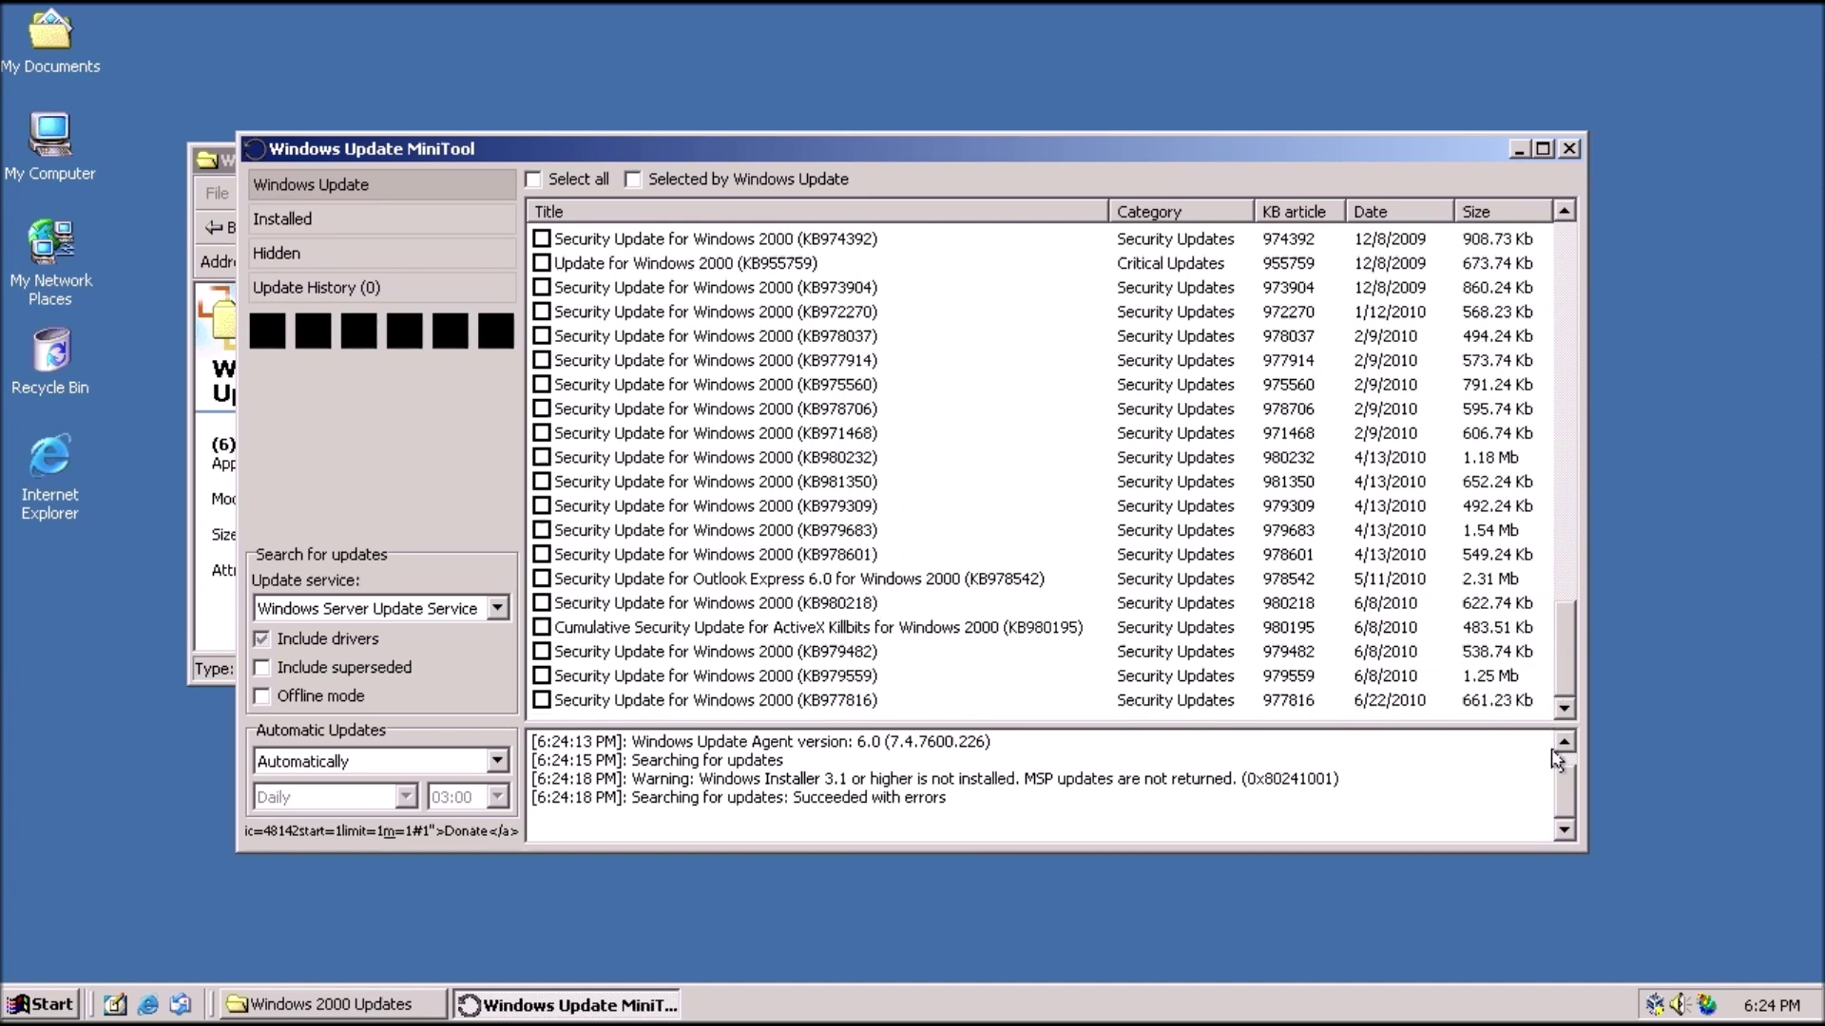
{"action": "double_click", "coordinate": [1760, 1004]}
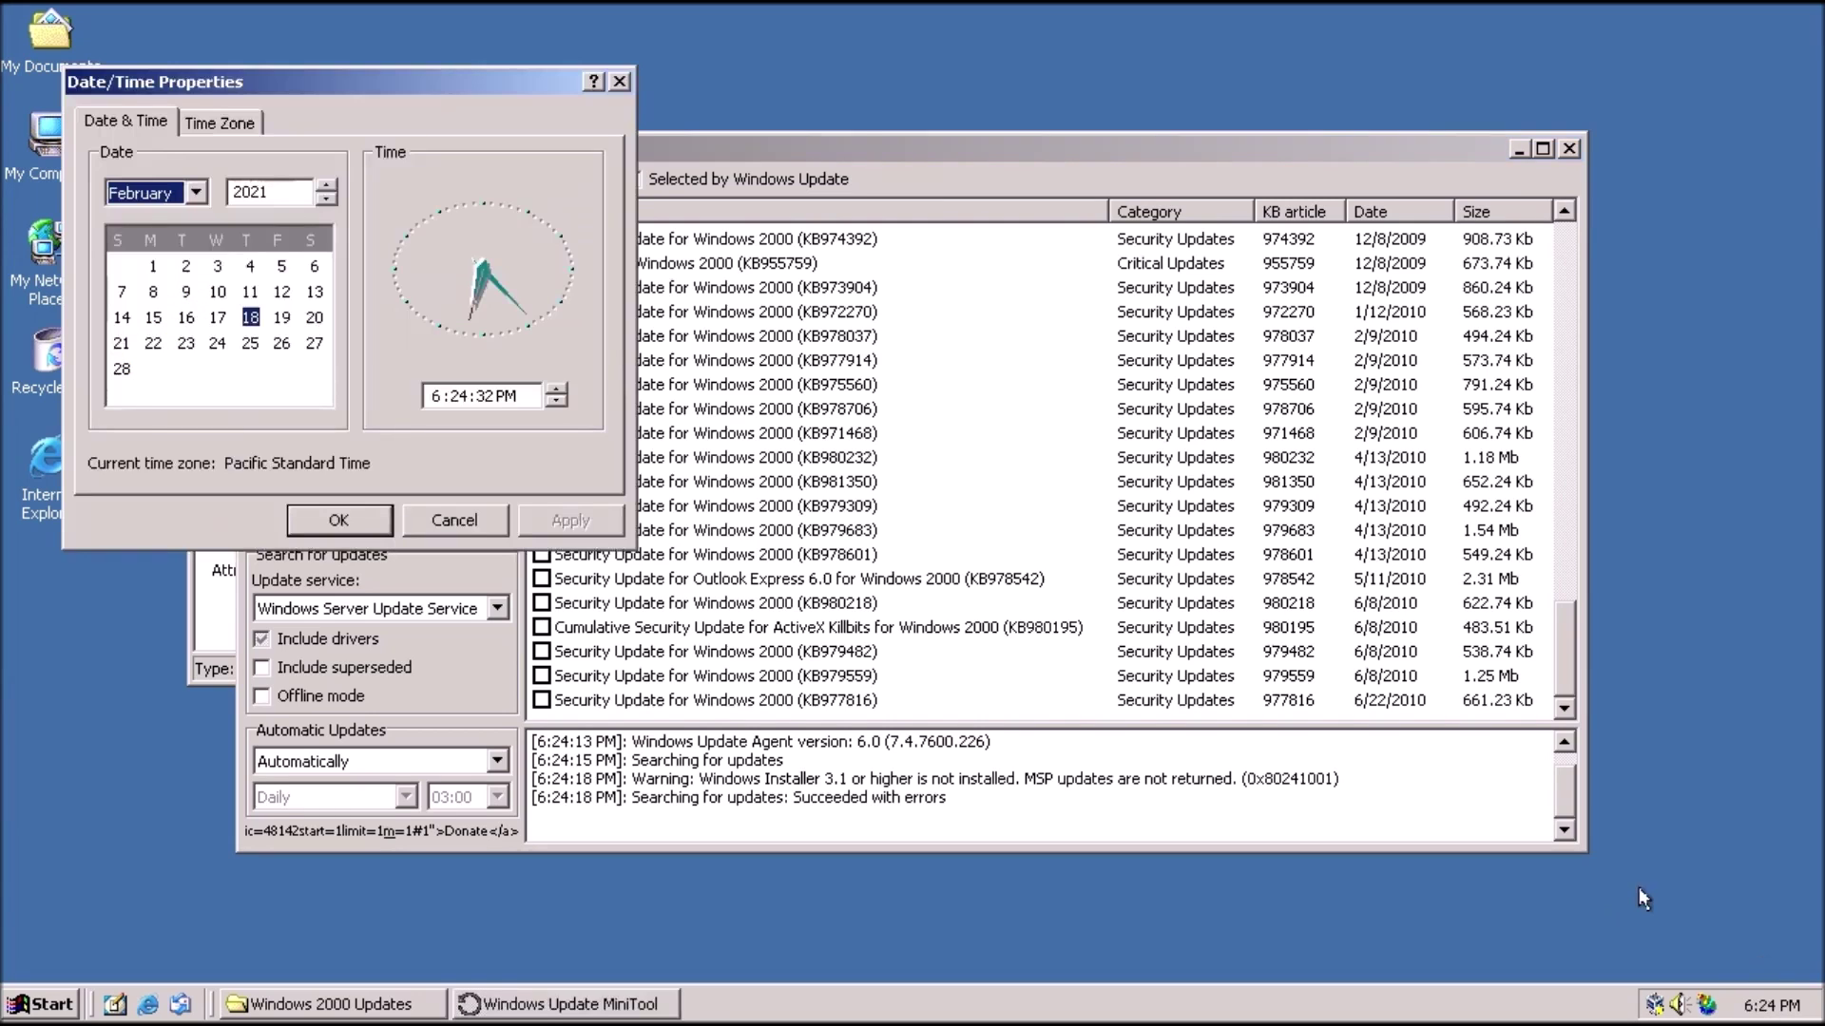